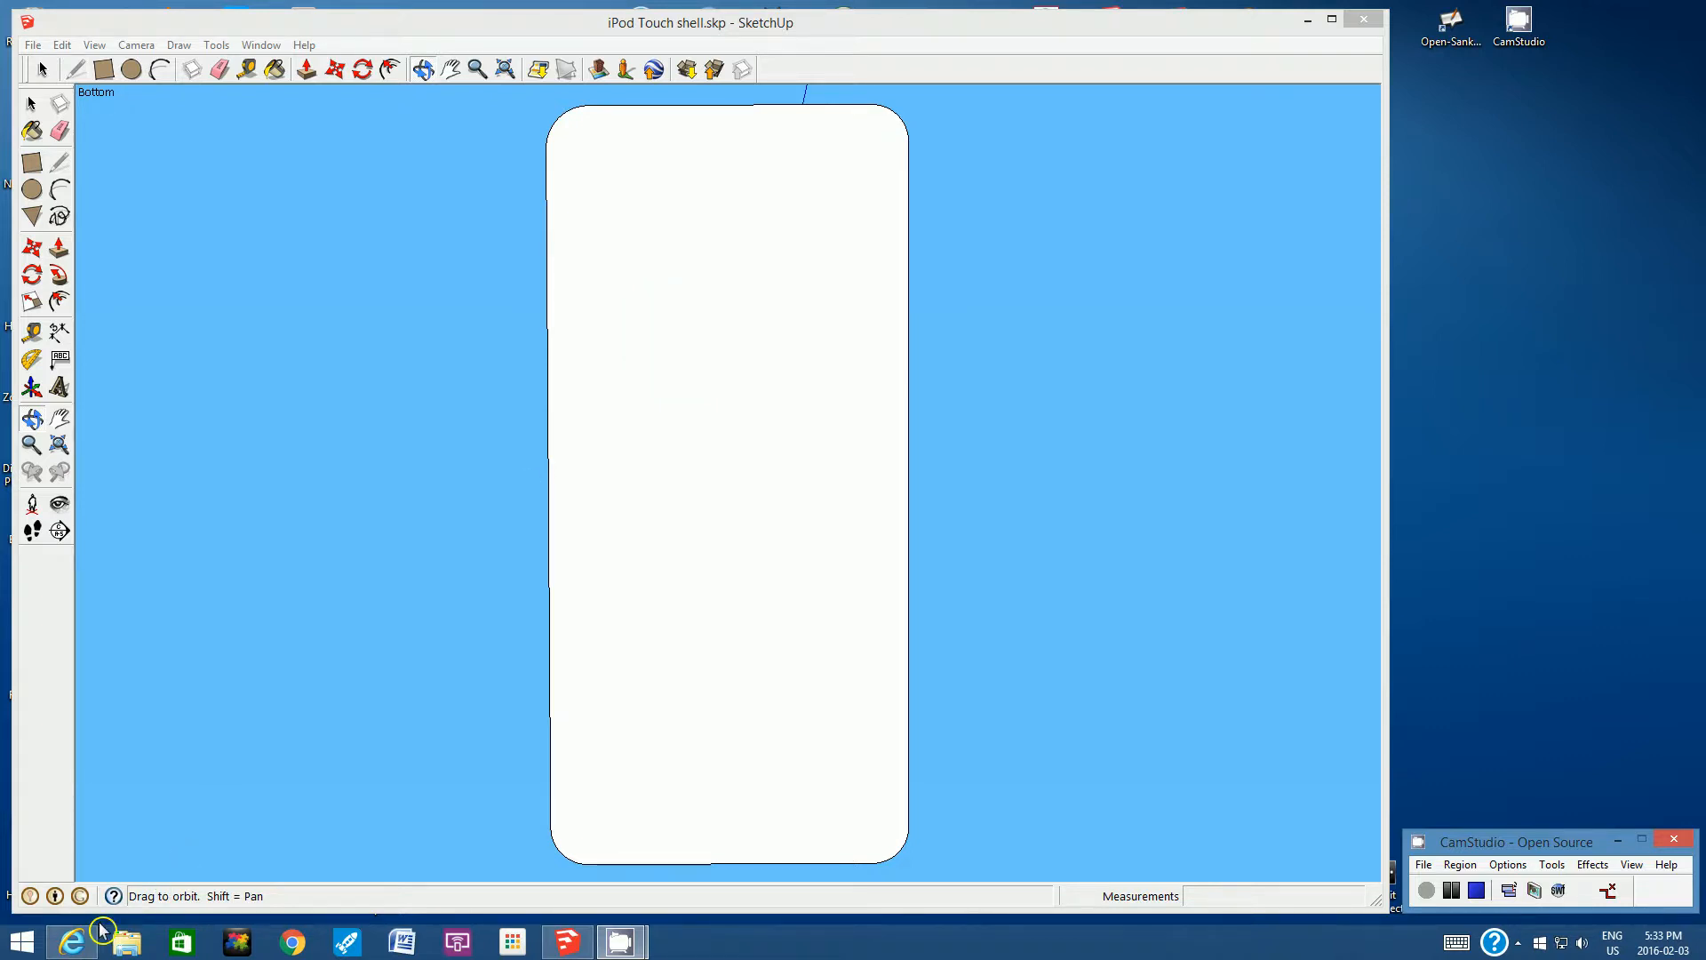
# Check the iPod reference image in the browser and draw vertical and horizontal centre lines, about 4 7/8" and 2 5/16" long, across the back face in SketchUp
pyautogui.click(71, 944)
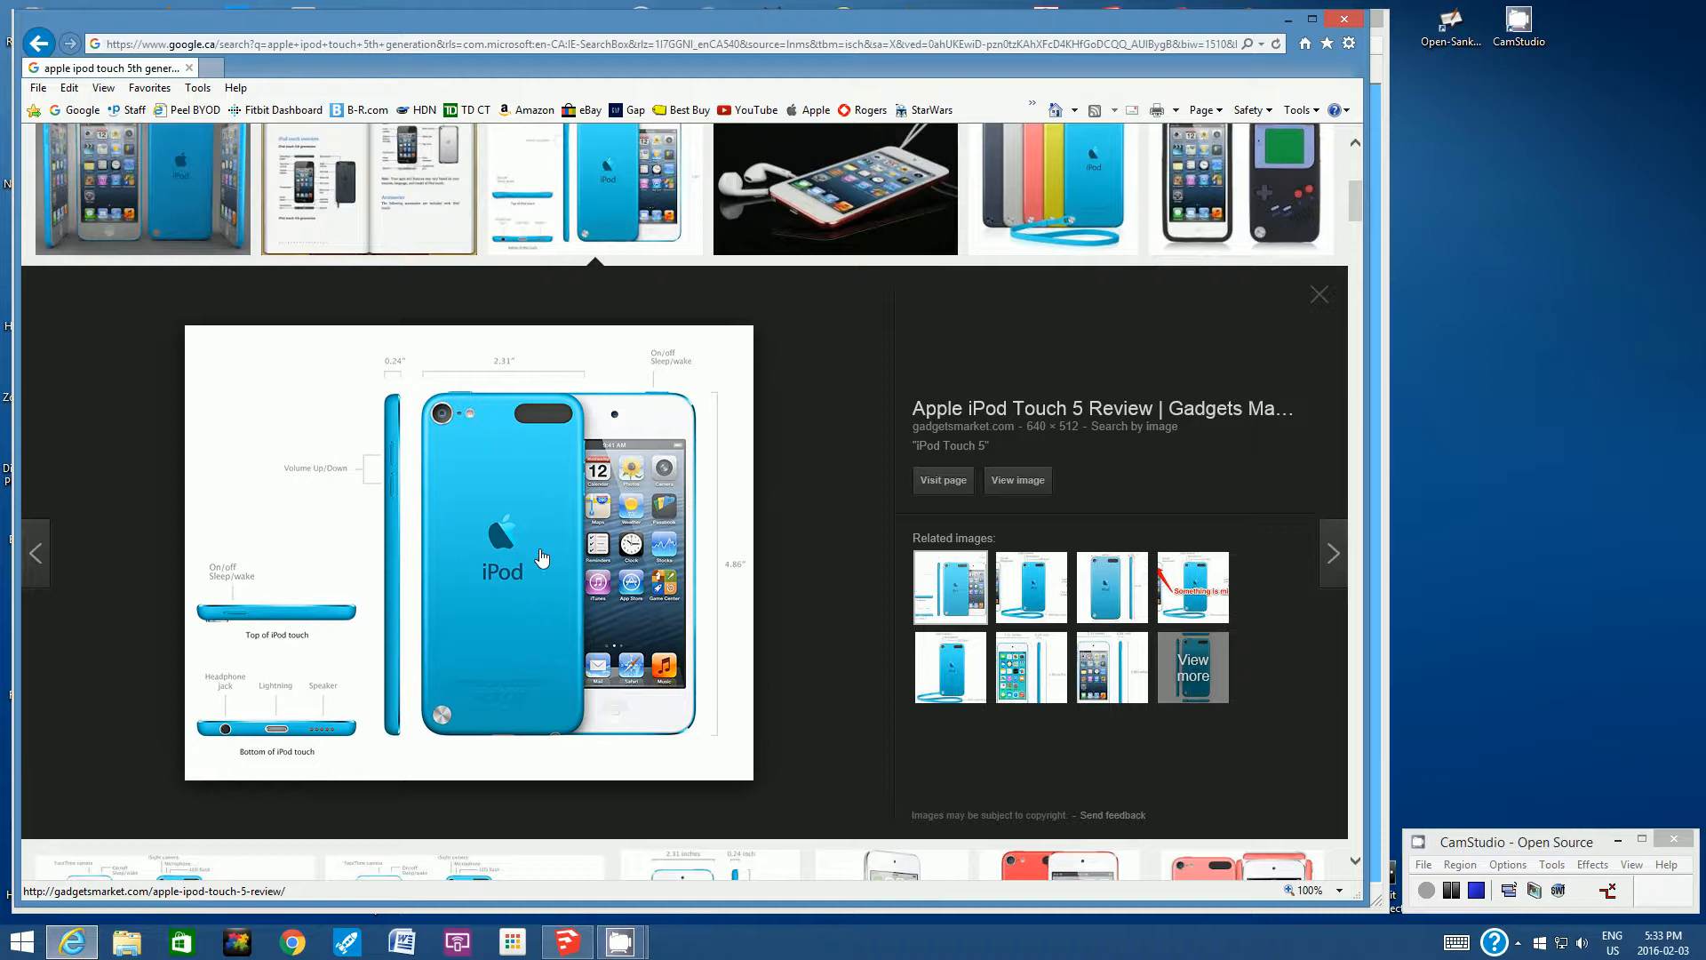
pyautogui.click(571, 944)
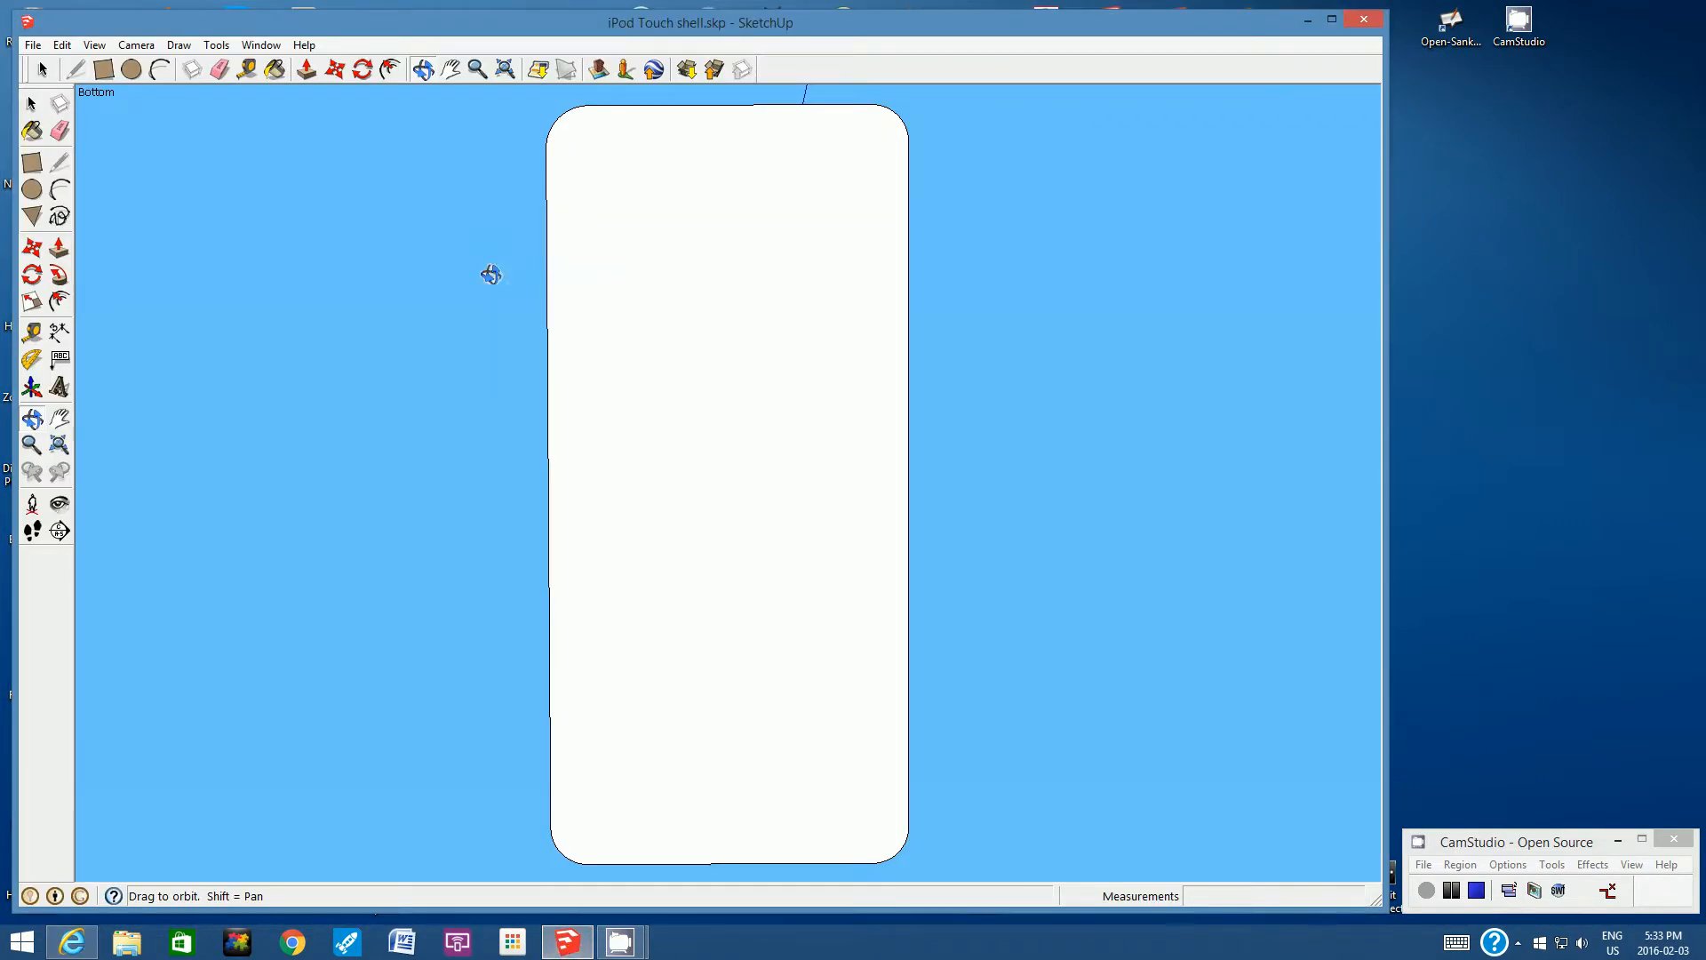
pyautogui.click(77, 70)
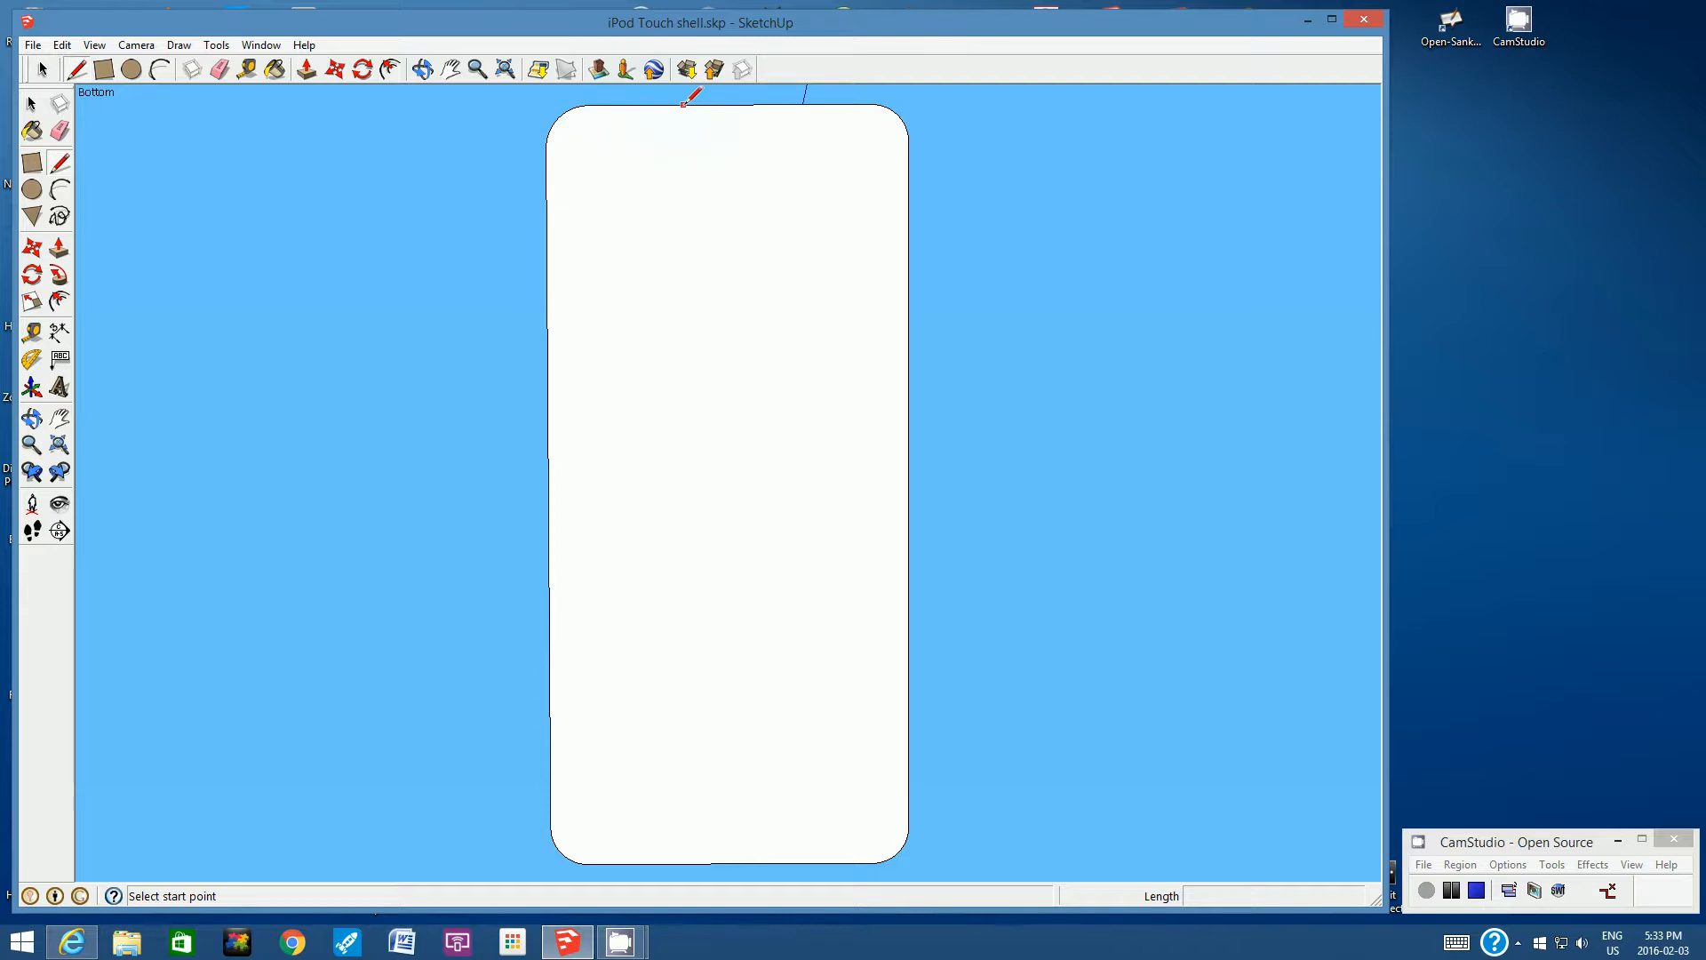
pyautogui.click(731, 104)
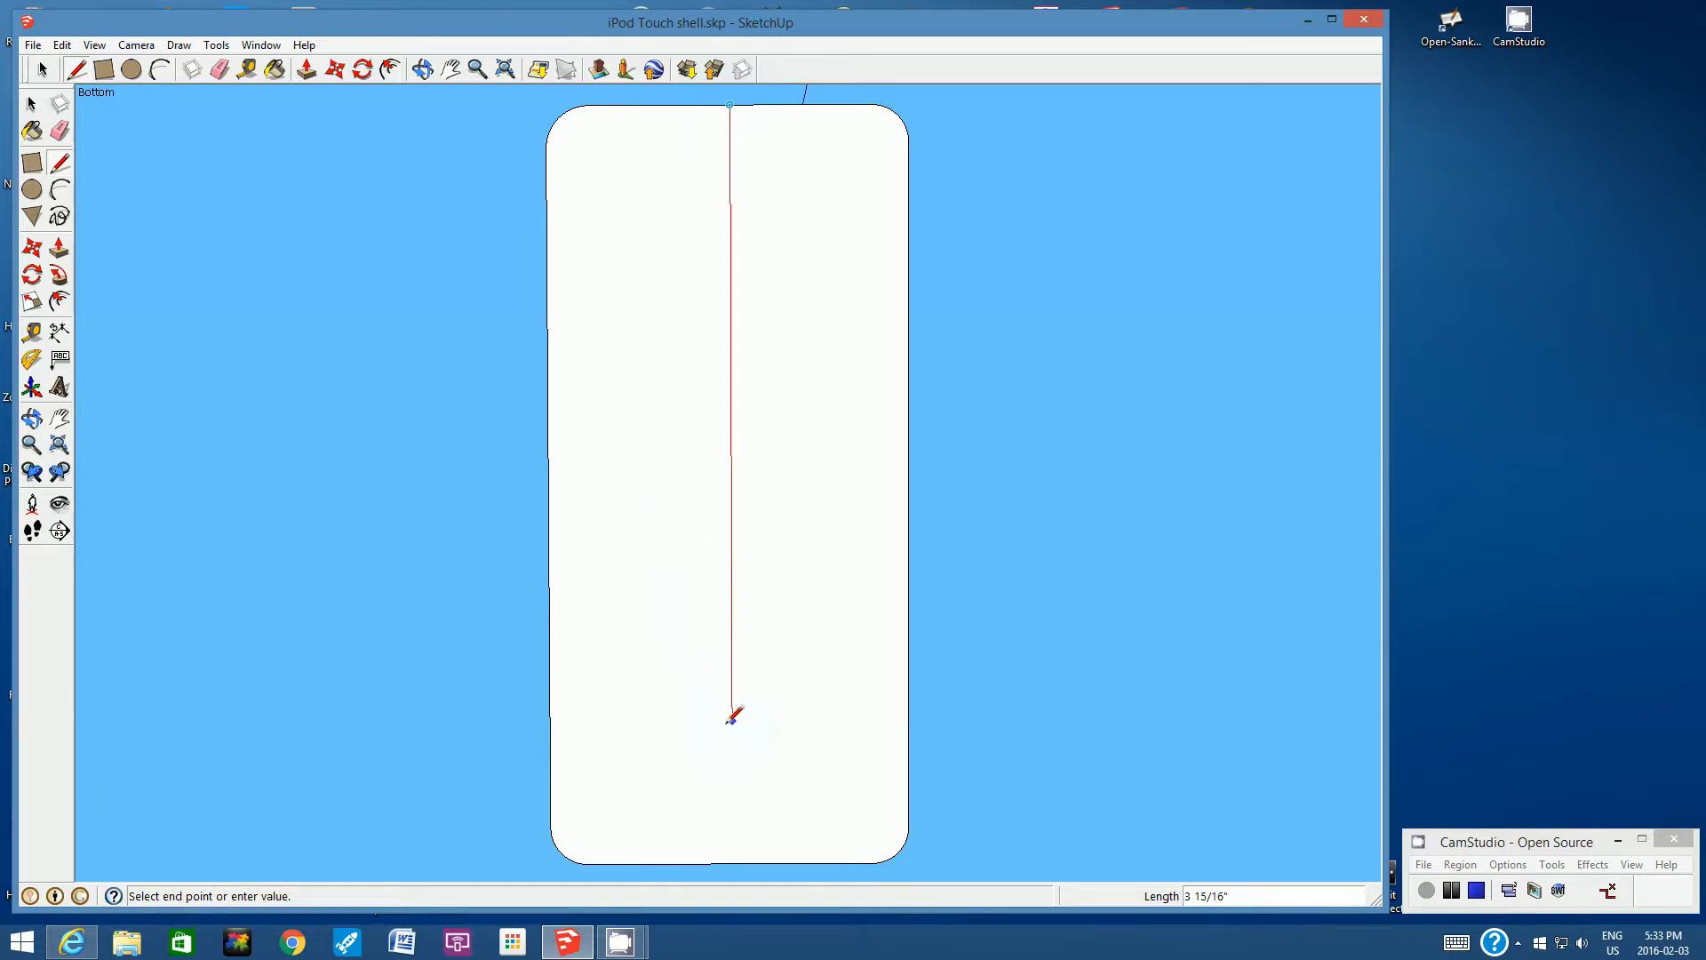
pyautogui.click(740, 859)
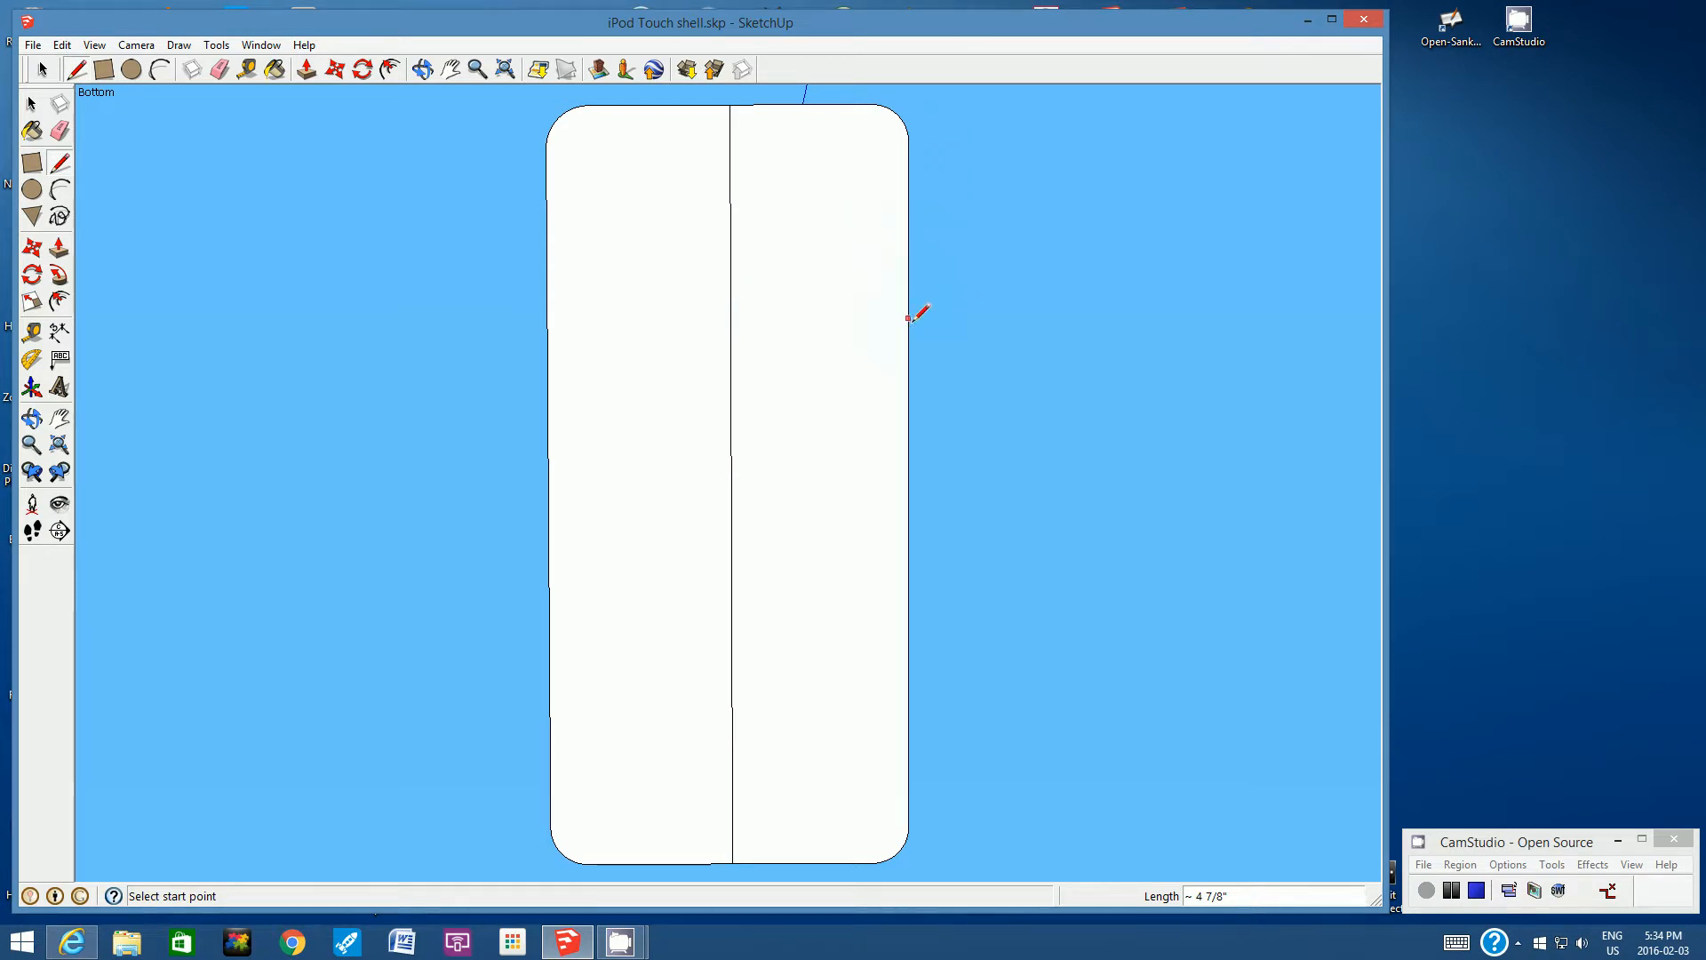
pyautogui.click(909, 485)
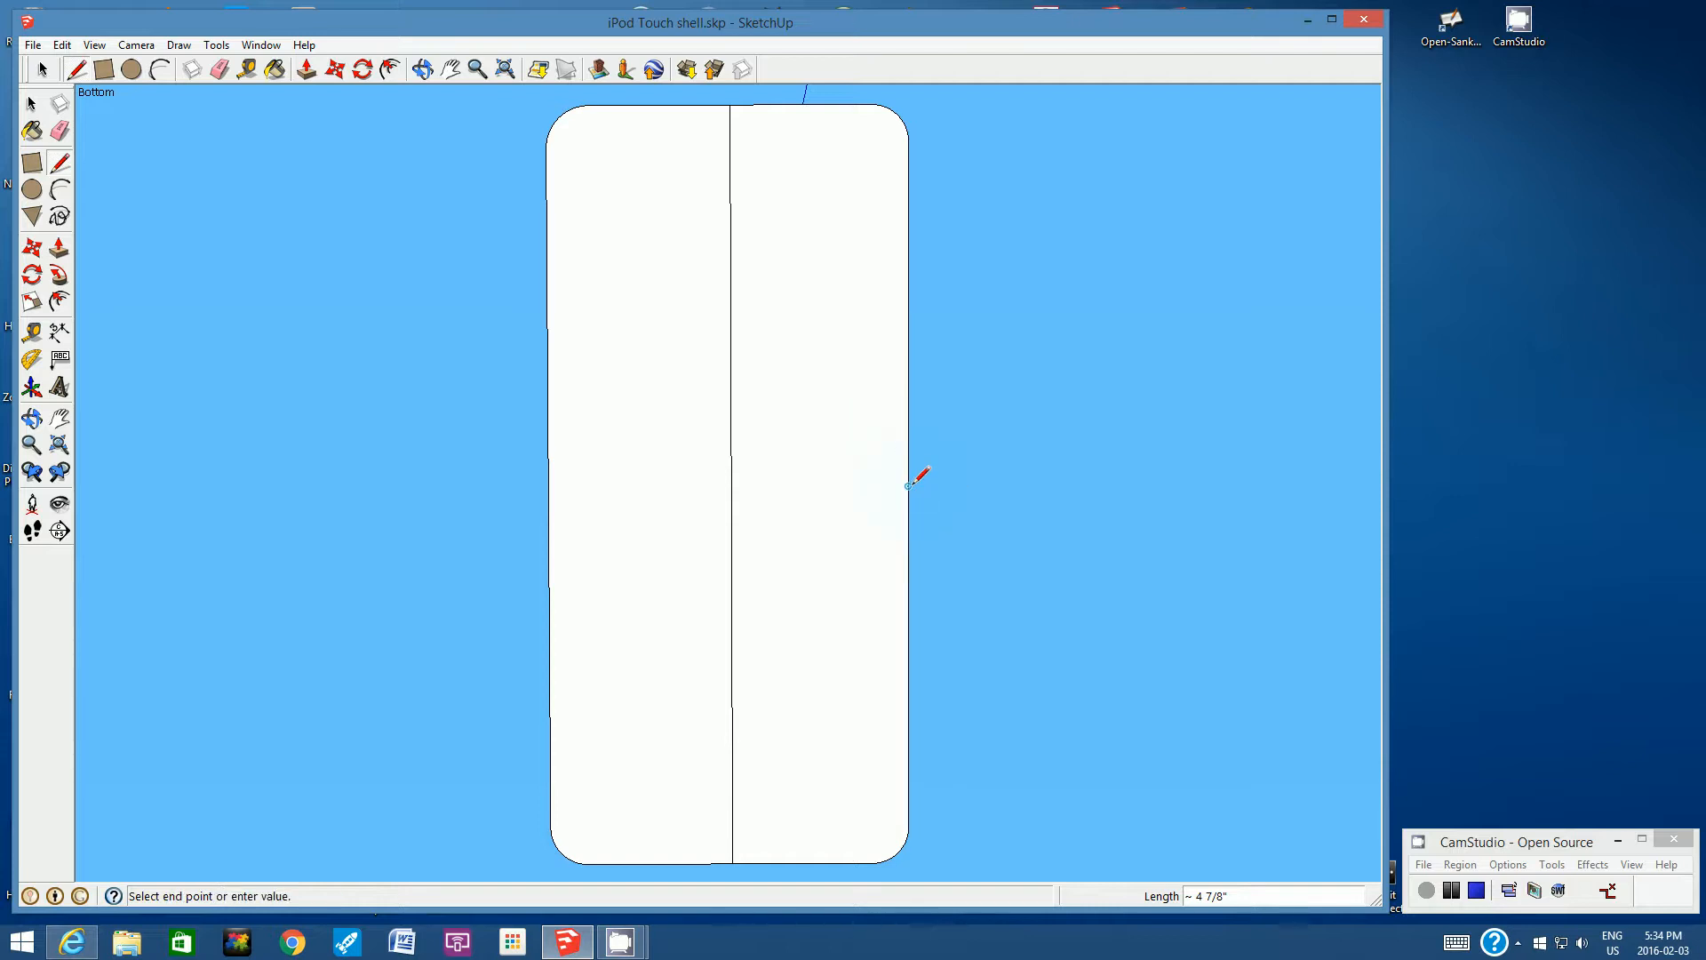
pyautogui.click(550, 487)
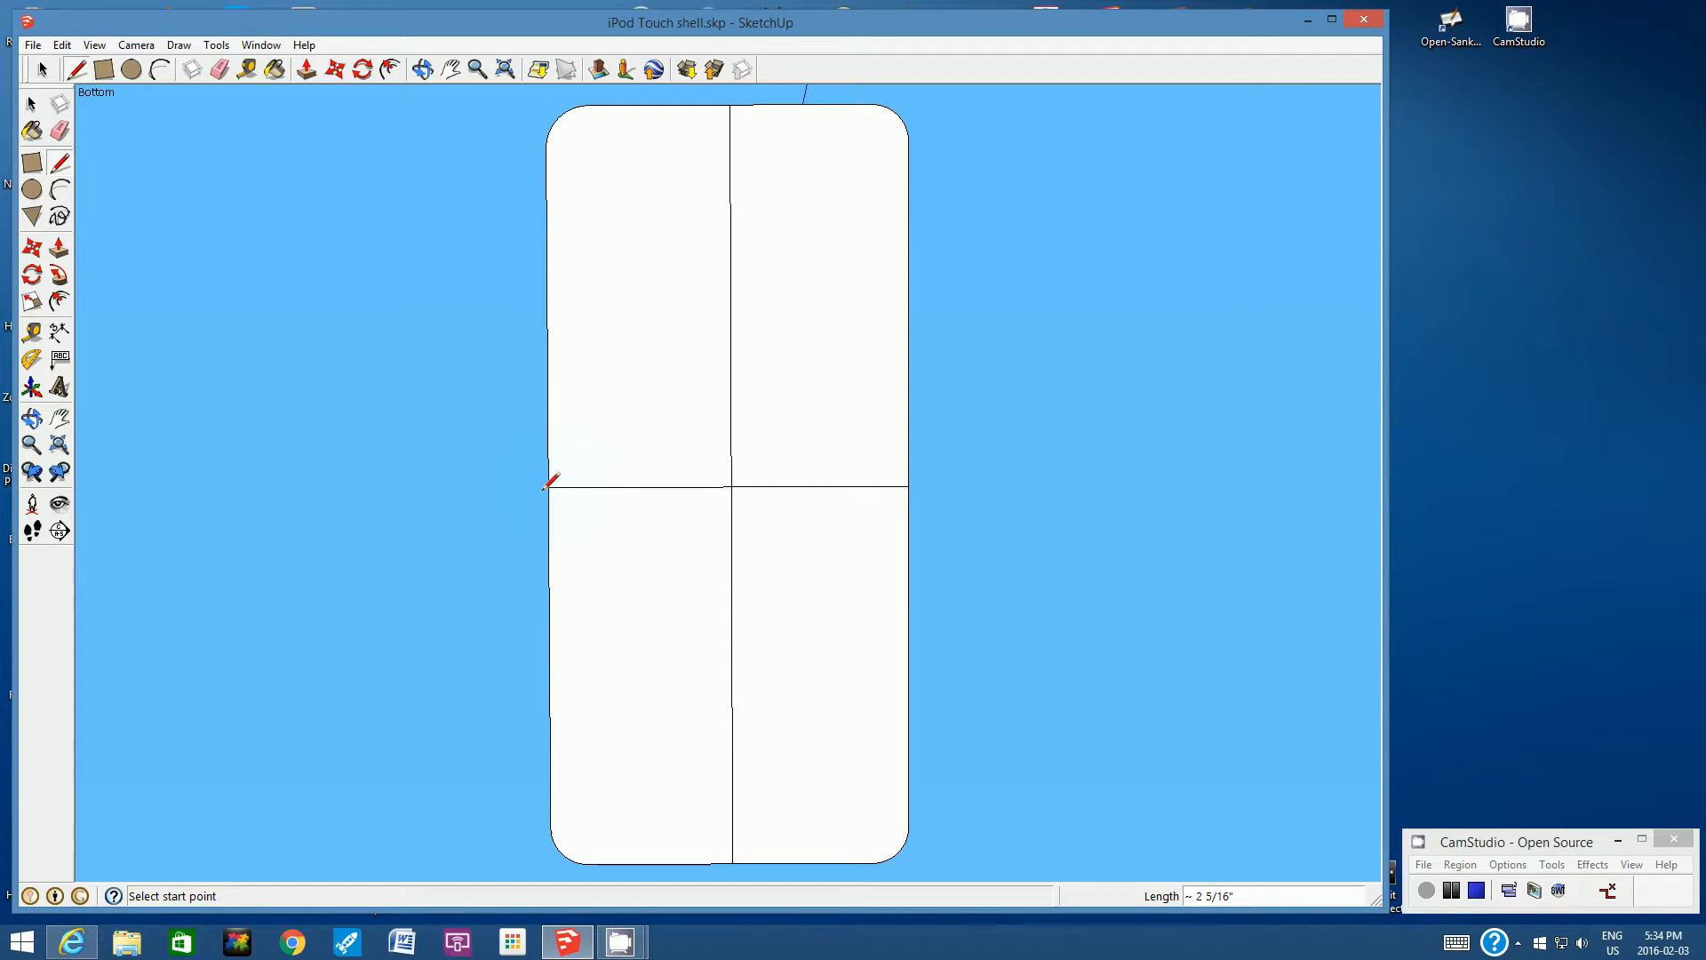
# Recheck the iPod logo reference and draw the apple's left-side arc with a 1/4" outward bulge, left of the vertical centre line above the horizontal one
pyautogui.click(77, 946)
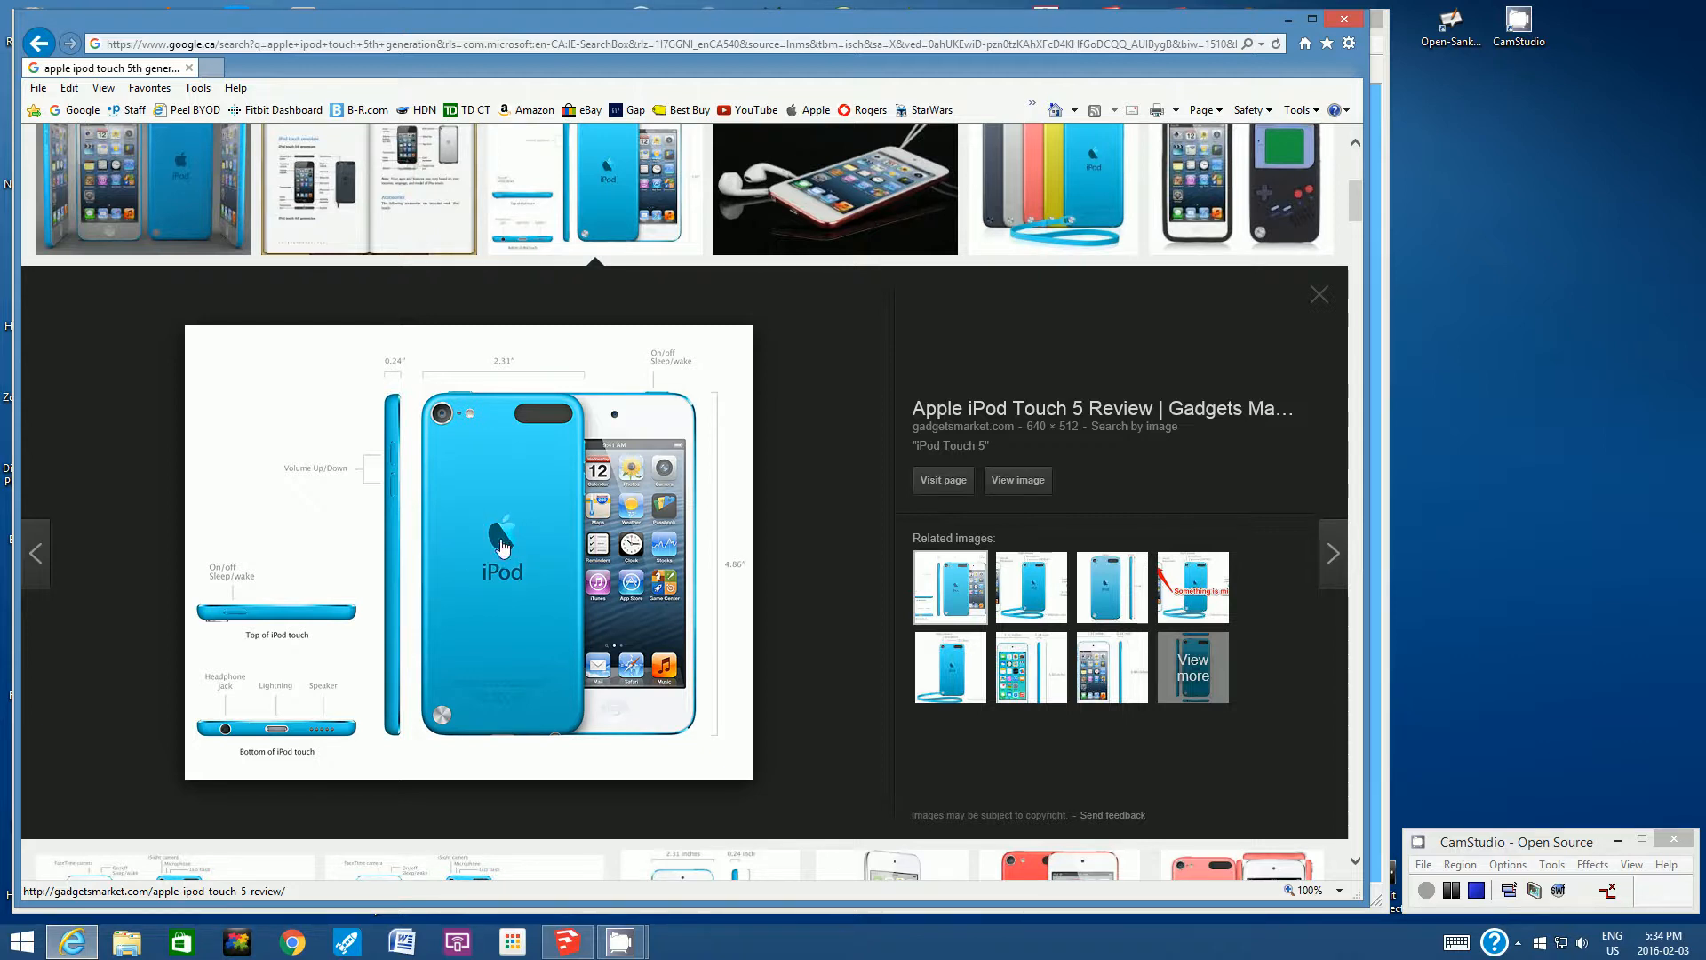
pyautogui.click(578, 943)
pyautogui.click(478, 69)
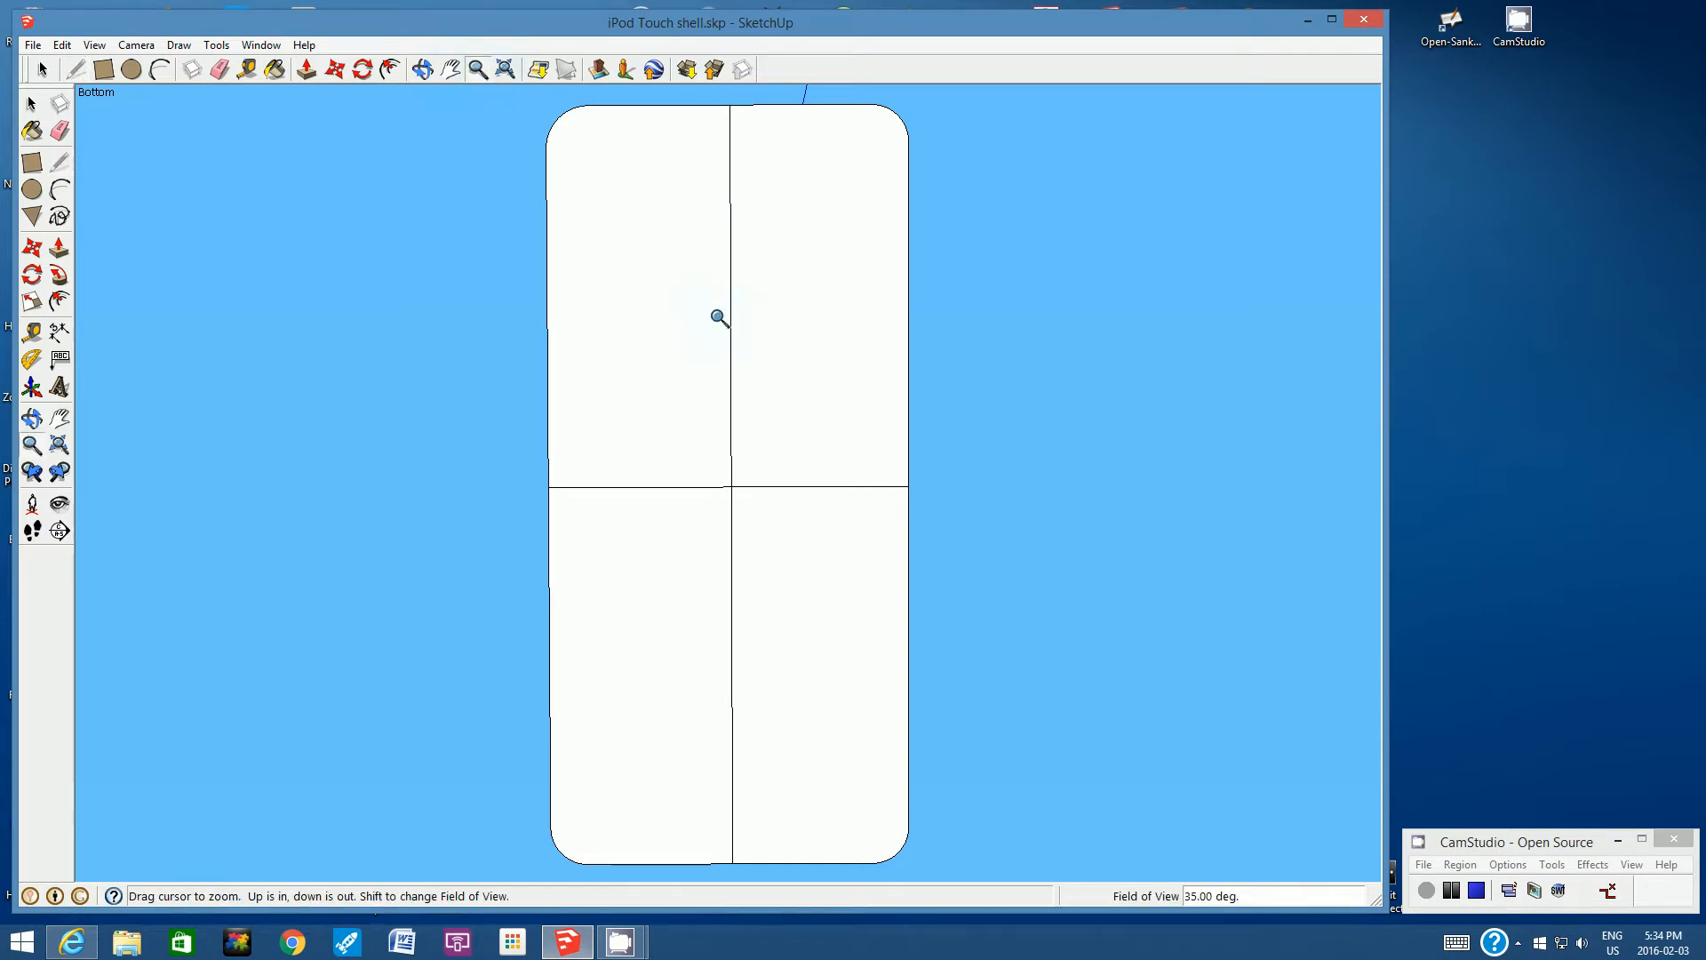
pyautogui.scroll(5, 729, 409)
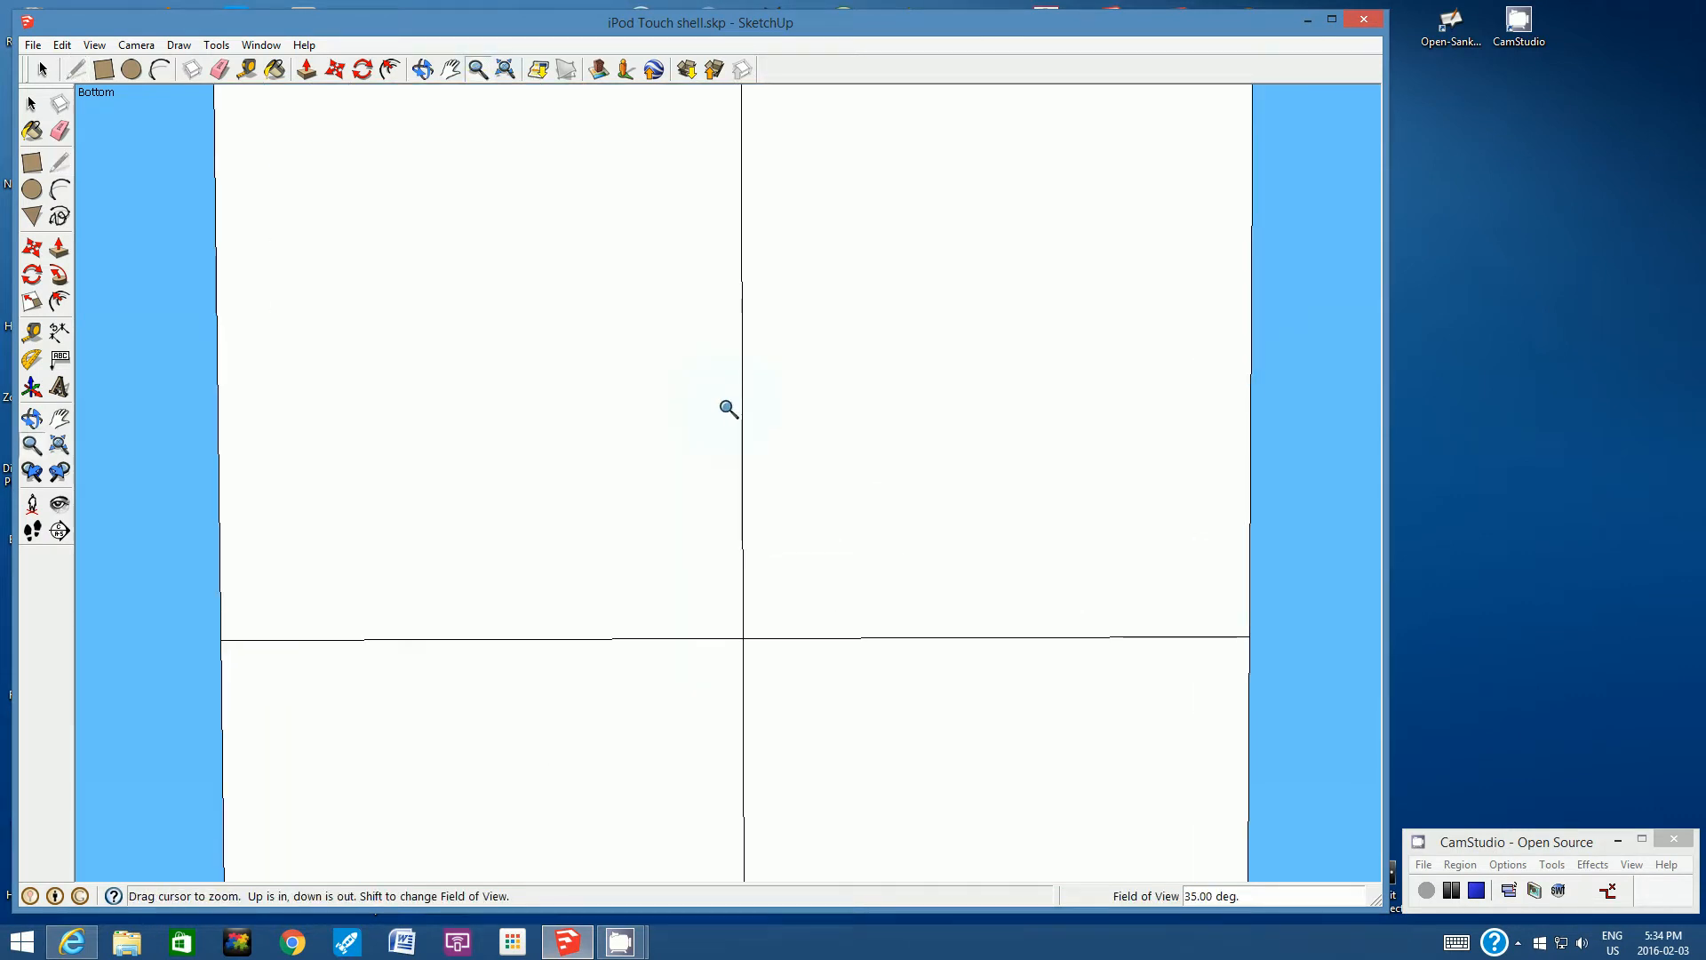
pyautogui.scroll(1, 728, 408)
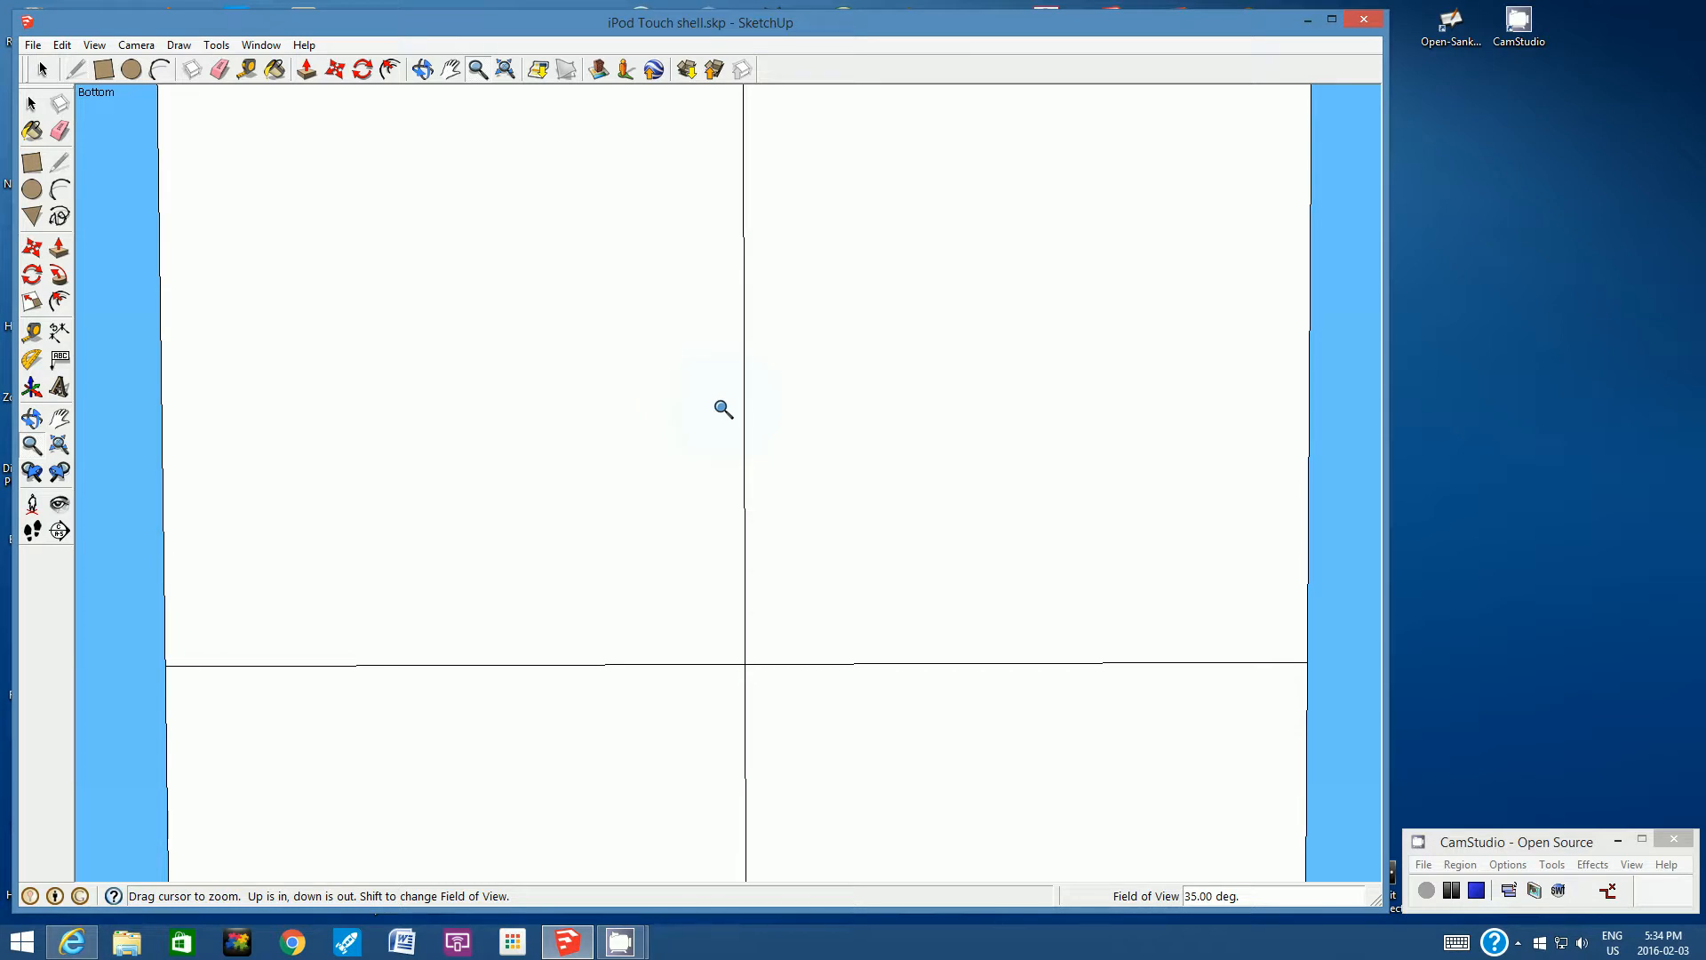
pyautogui.click(165, 71)
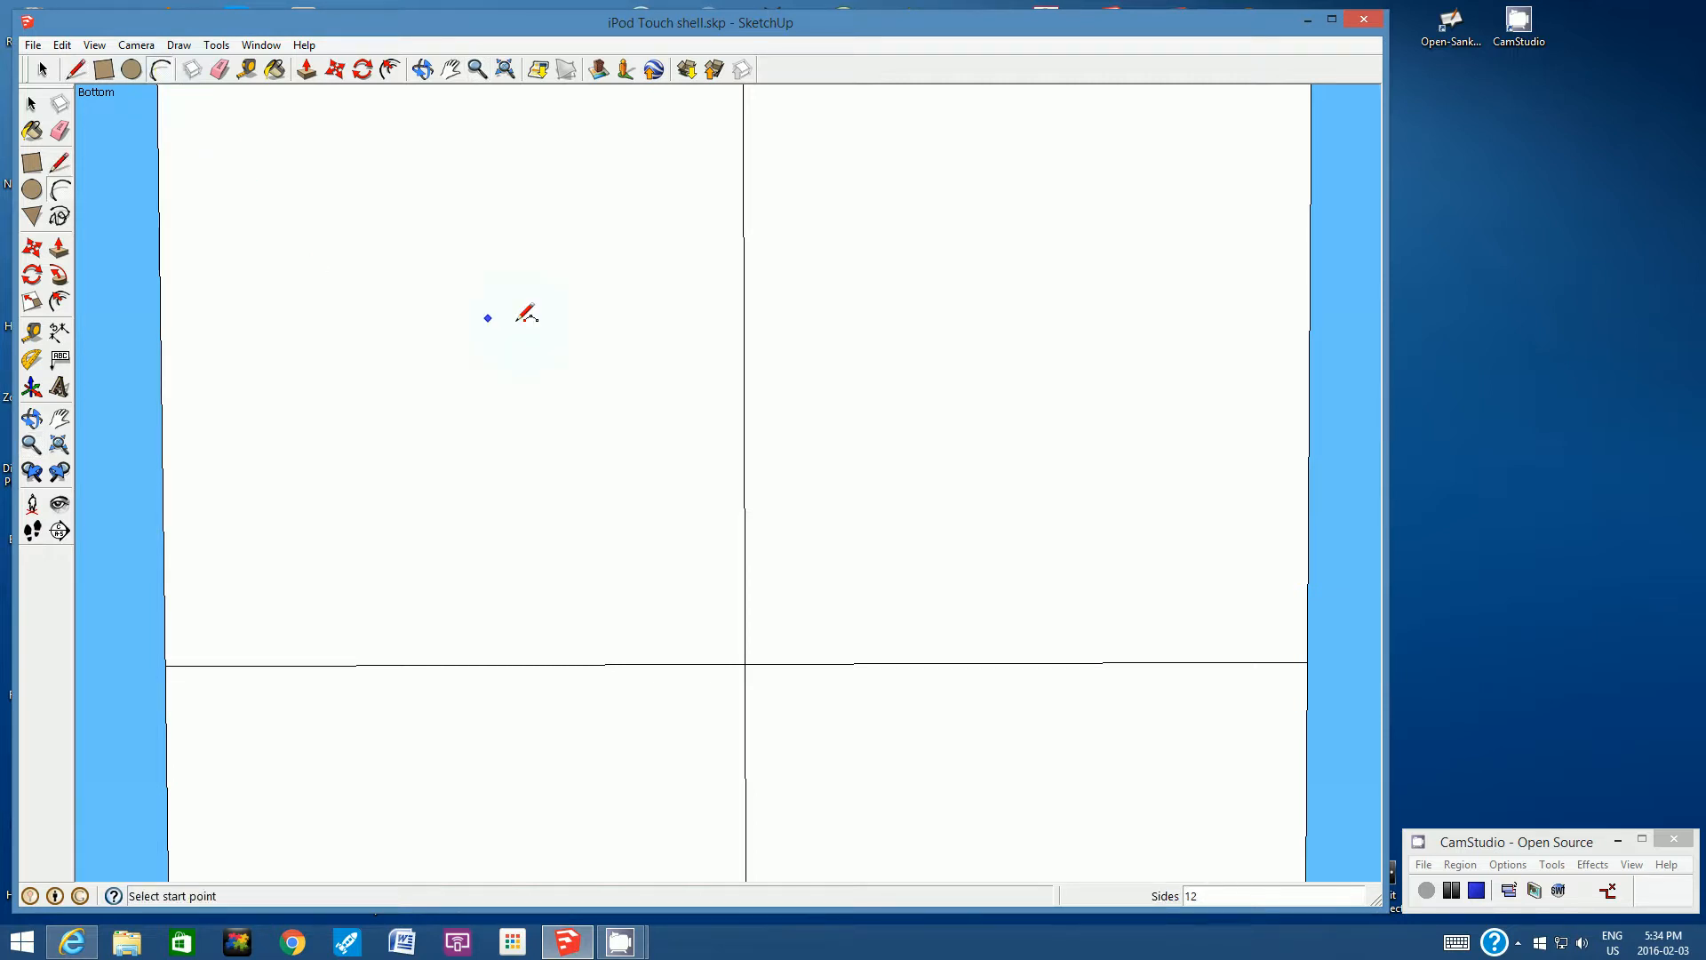
pyautogui.click(689, 292)
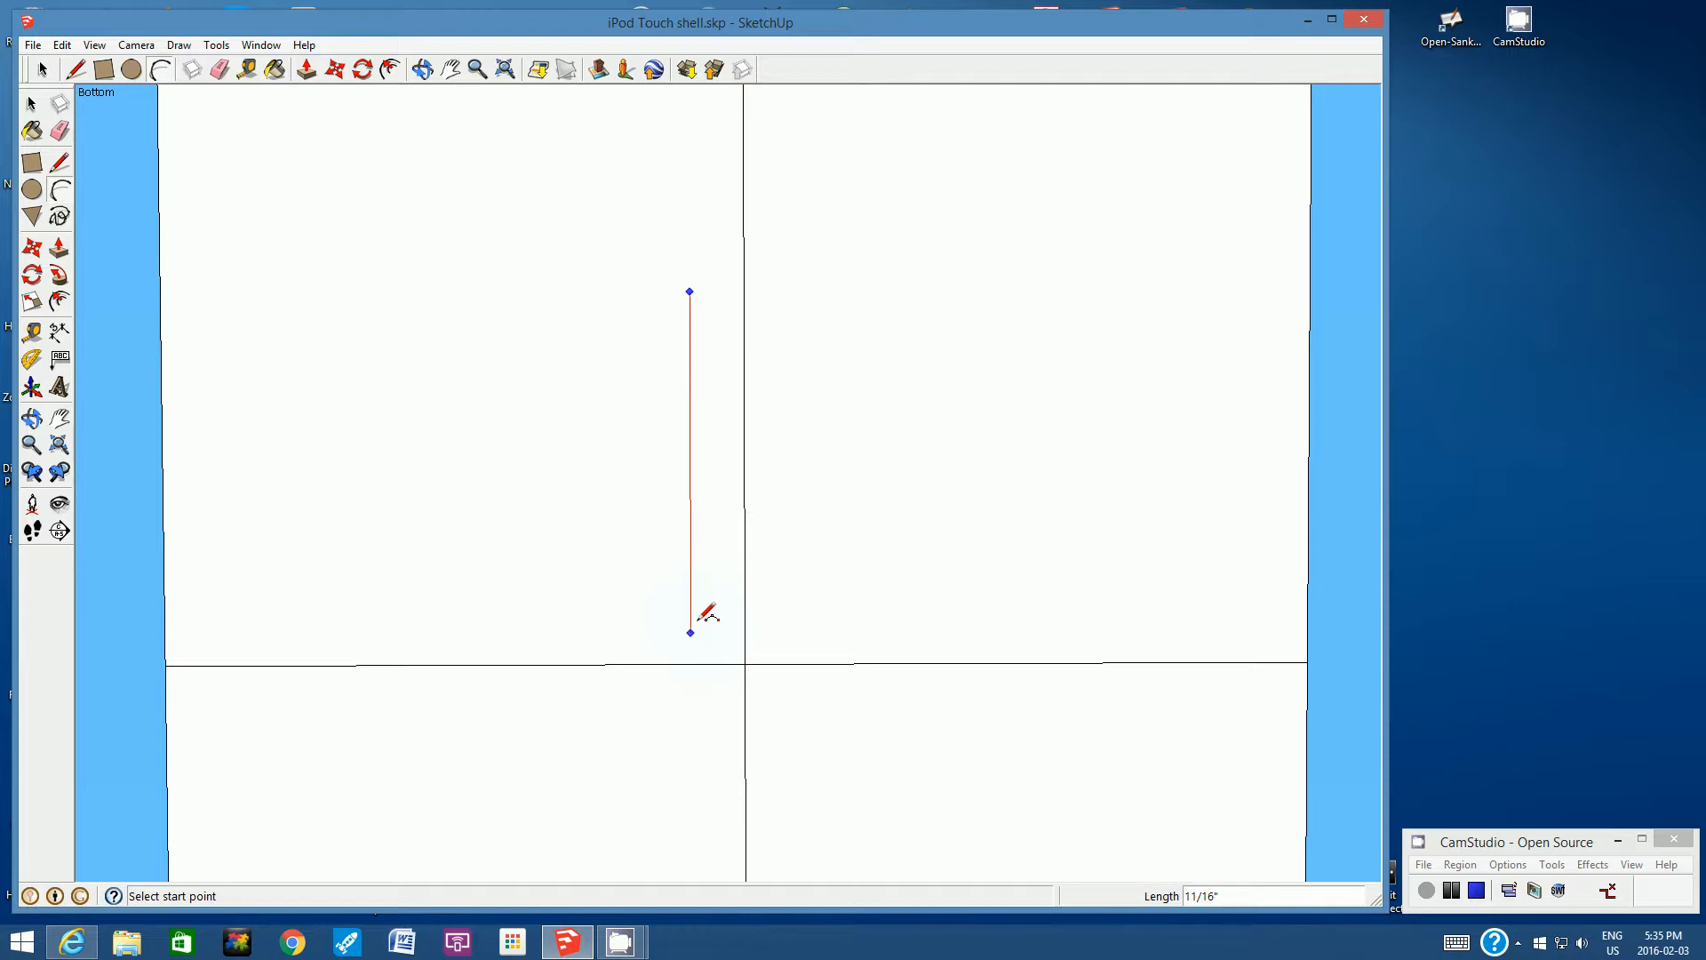
pyautogui.click(700, 609)
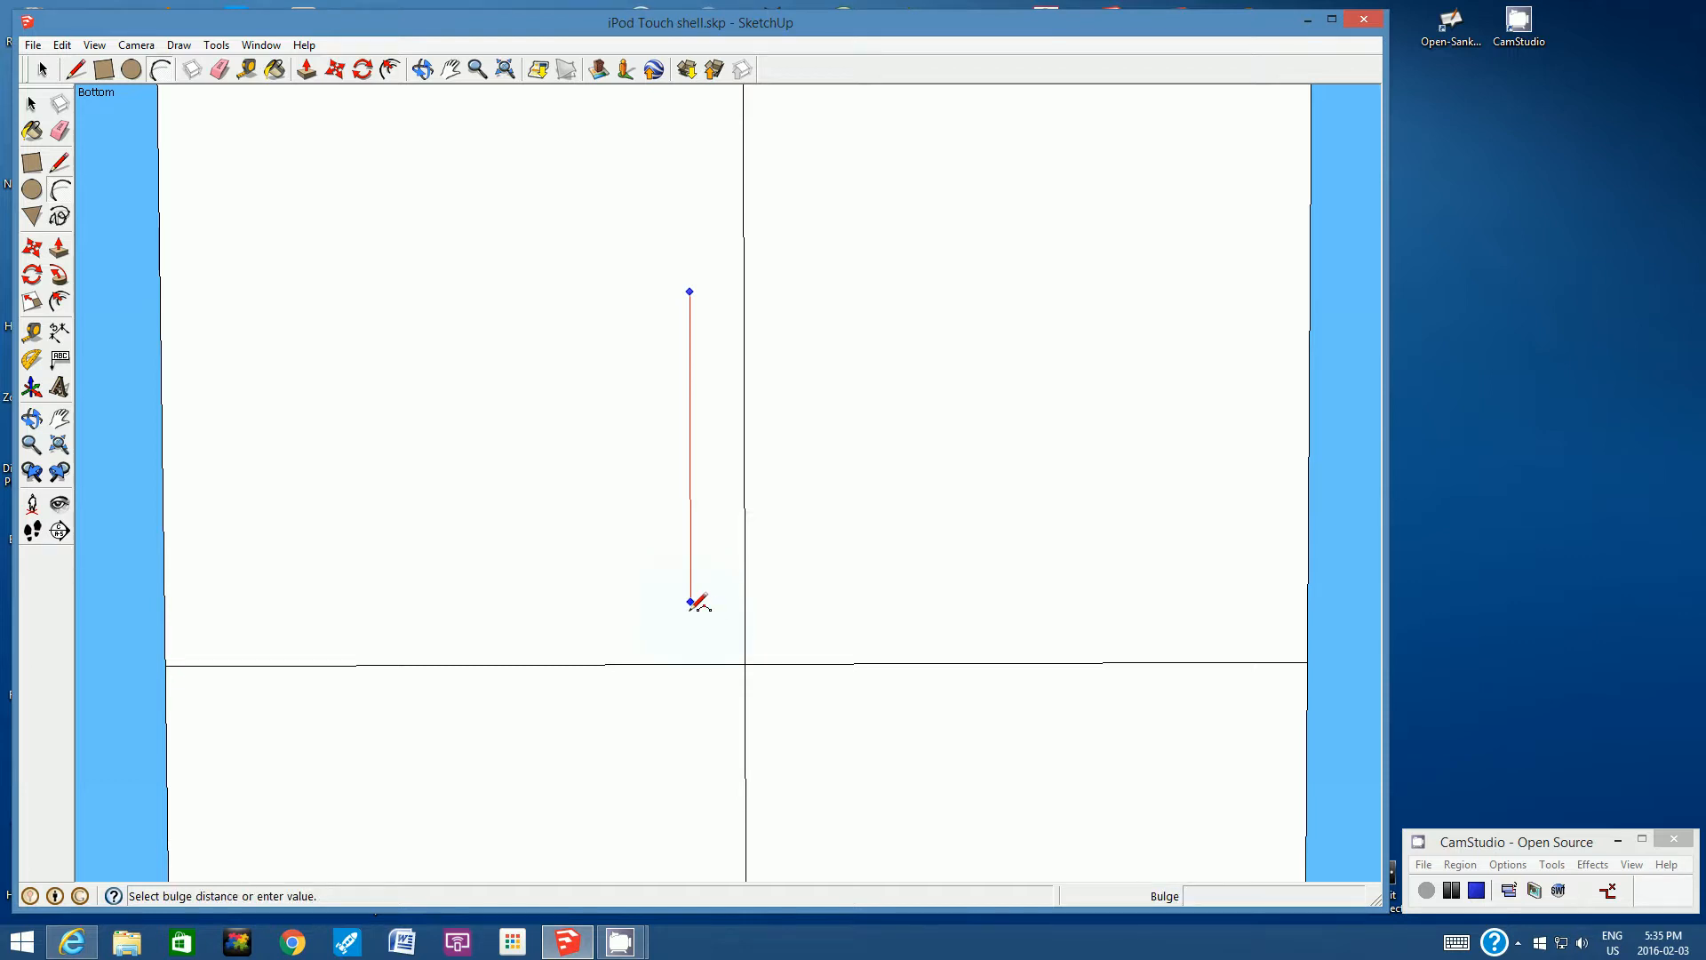
pyautogui.click(566, 559)
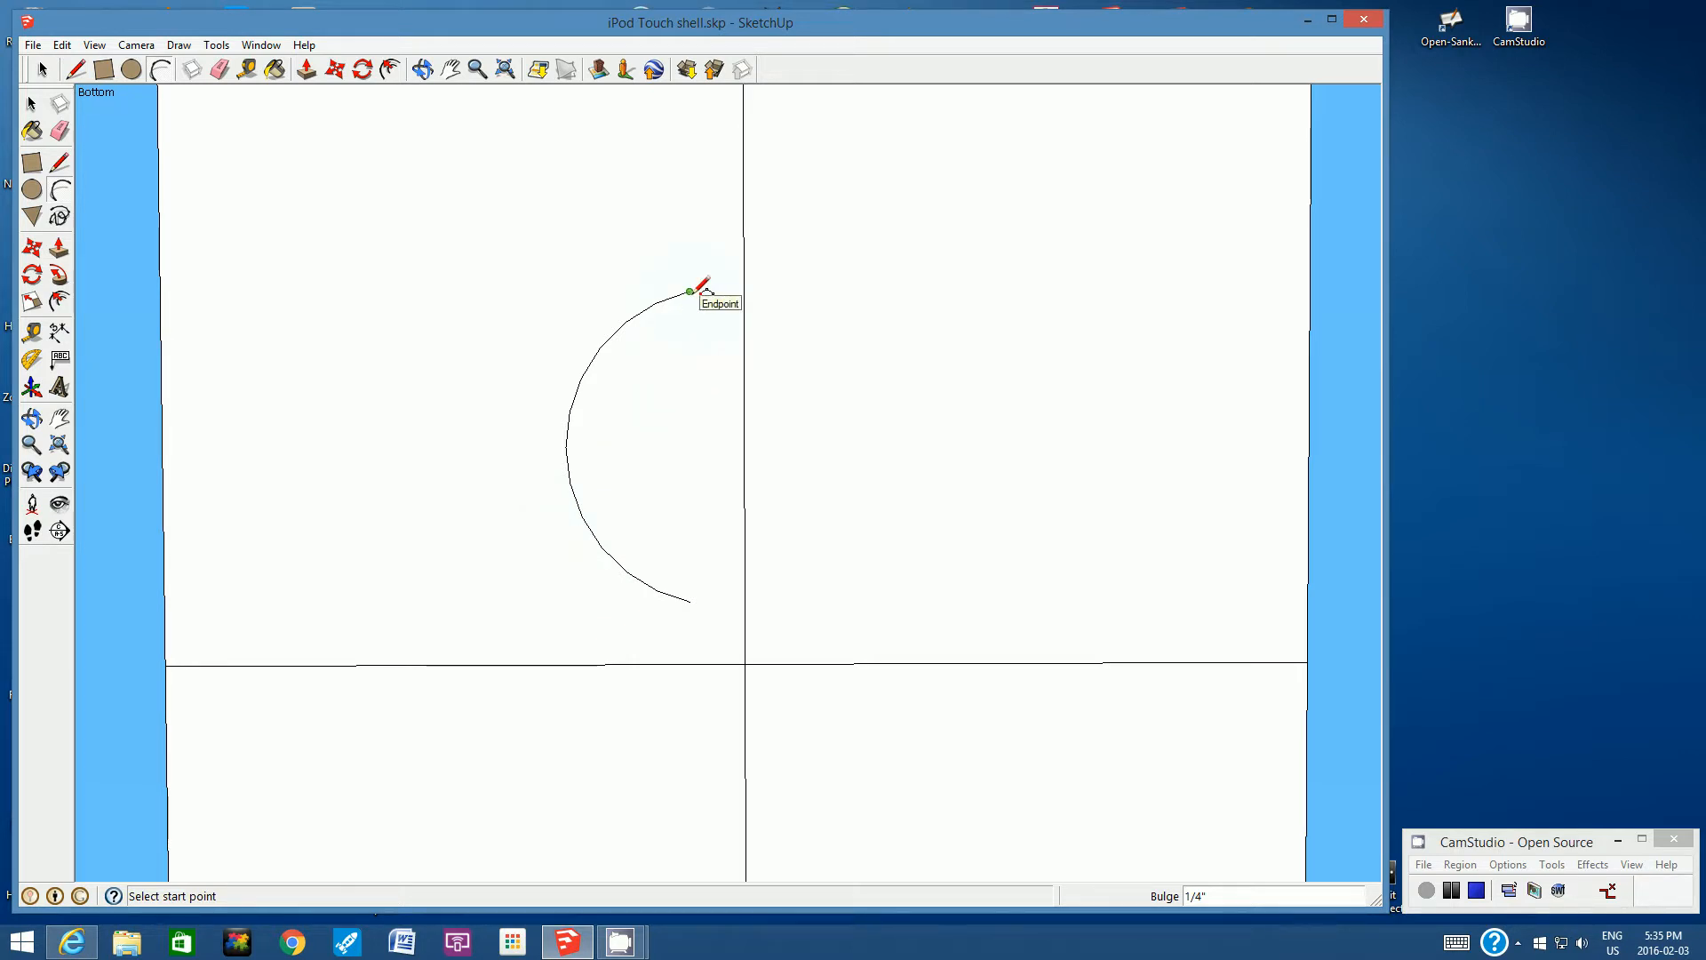
# Draw the apple's matching right-side arc with a 1/4" outward bulge, its endpoints level with those of the left arc
pyautogui.click(798, 291)
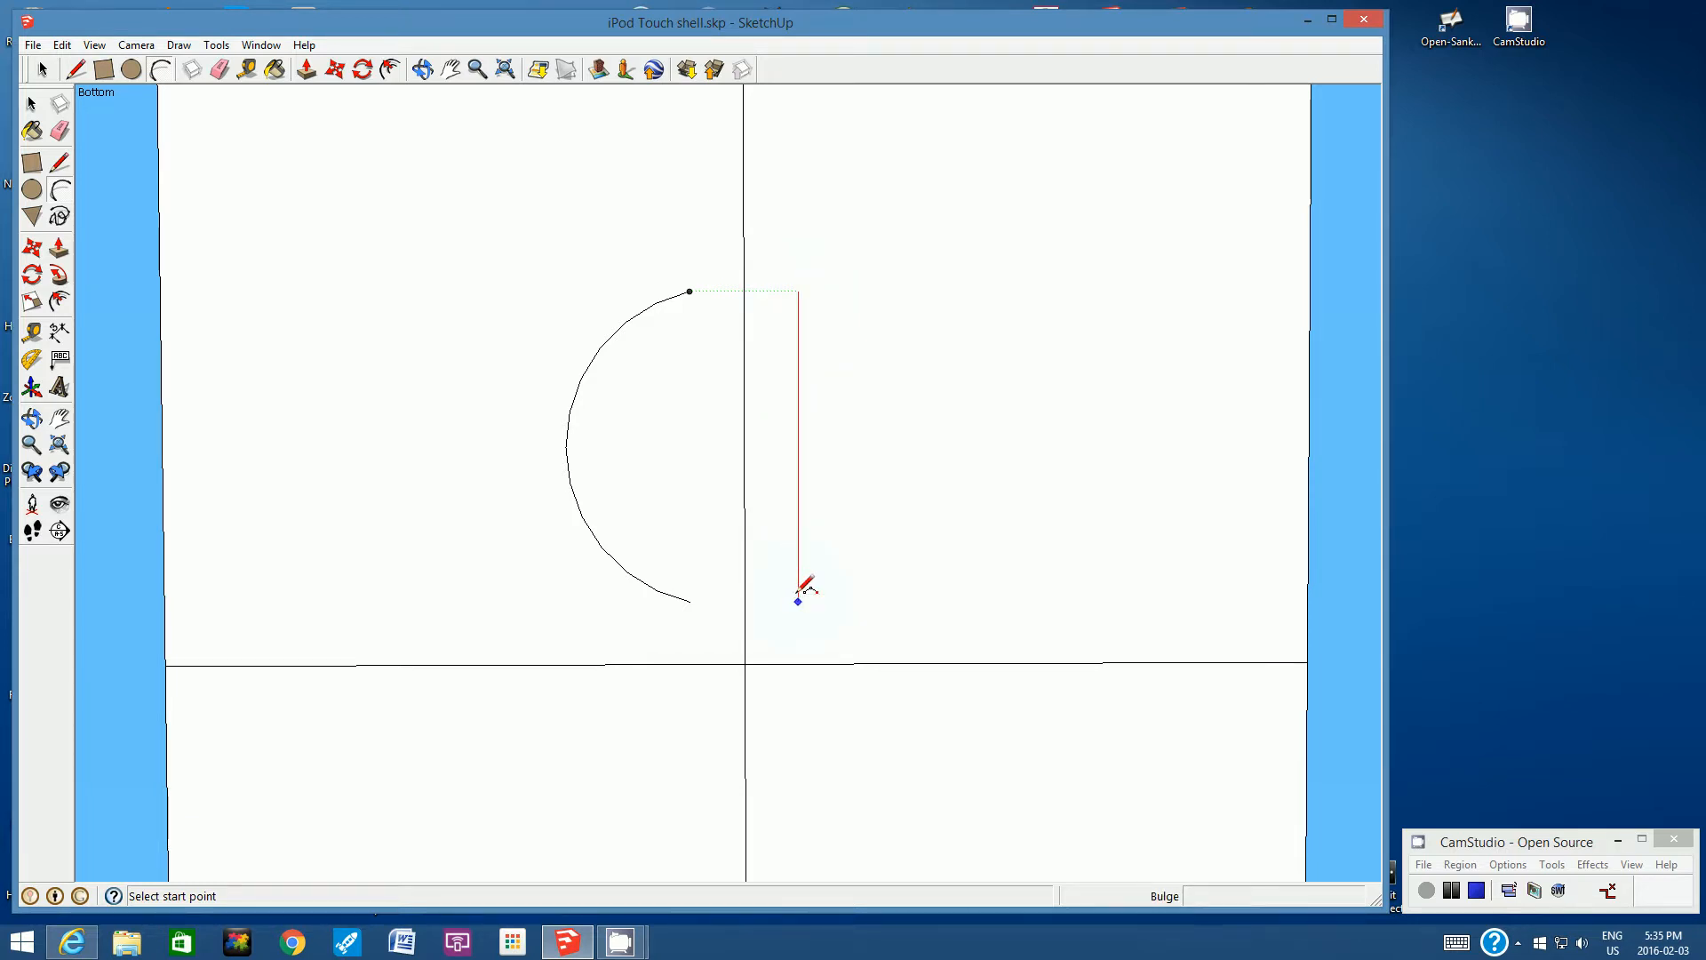
pyautogui.click(798, 601)
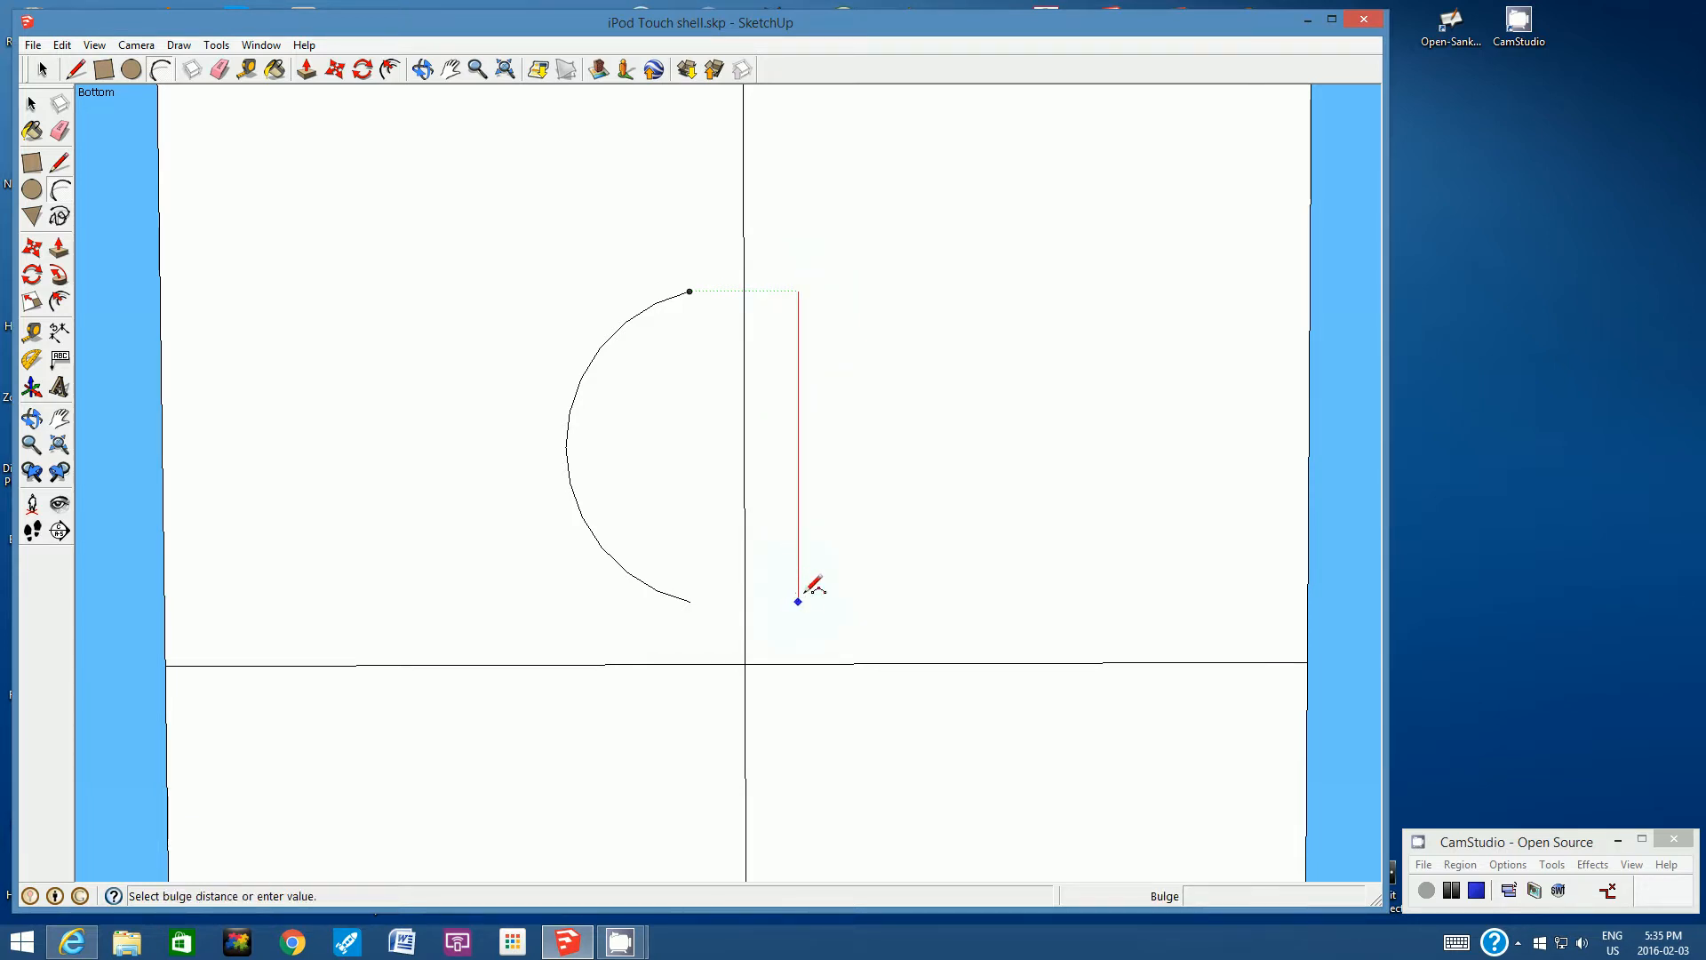
pyautogui.click(922, 561)
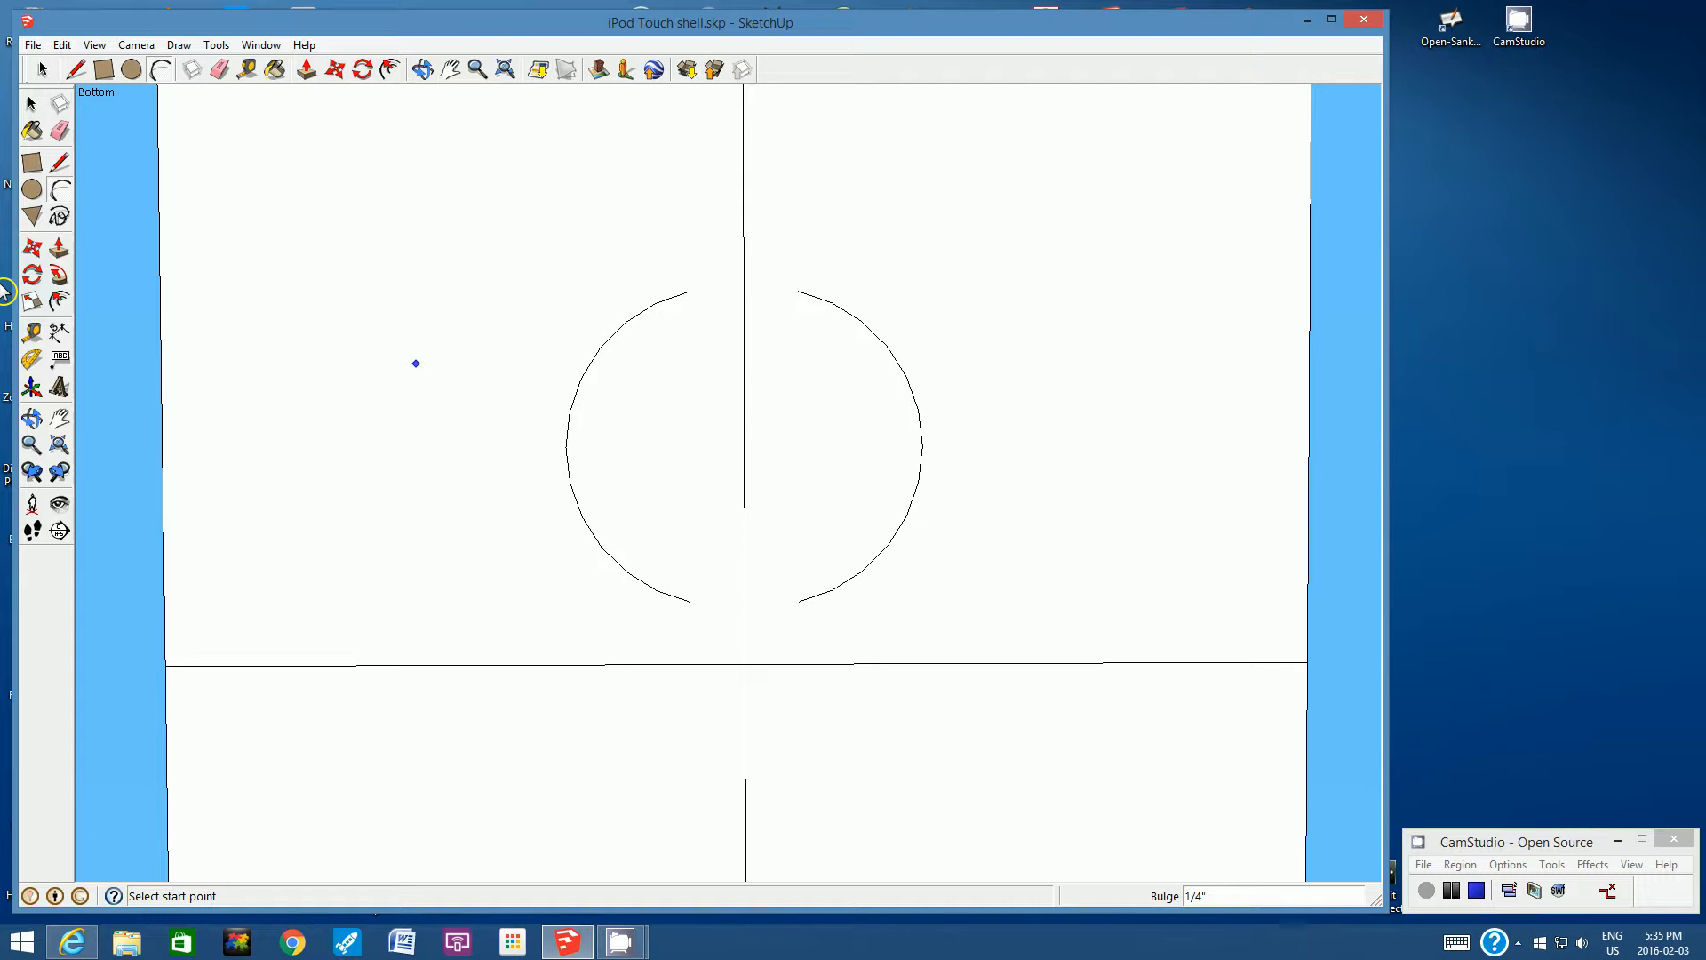
pyautogui.click(42, 70)
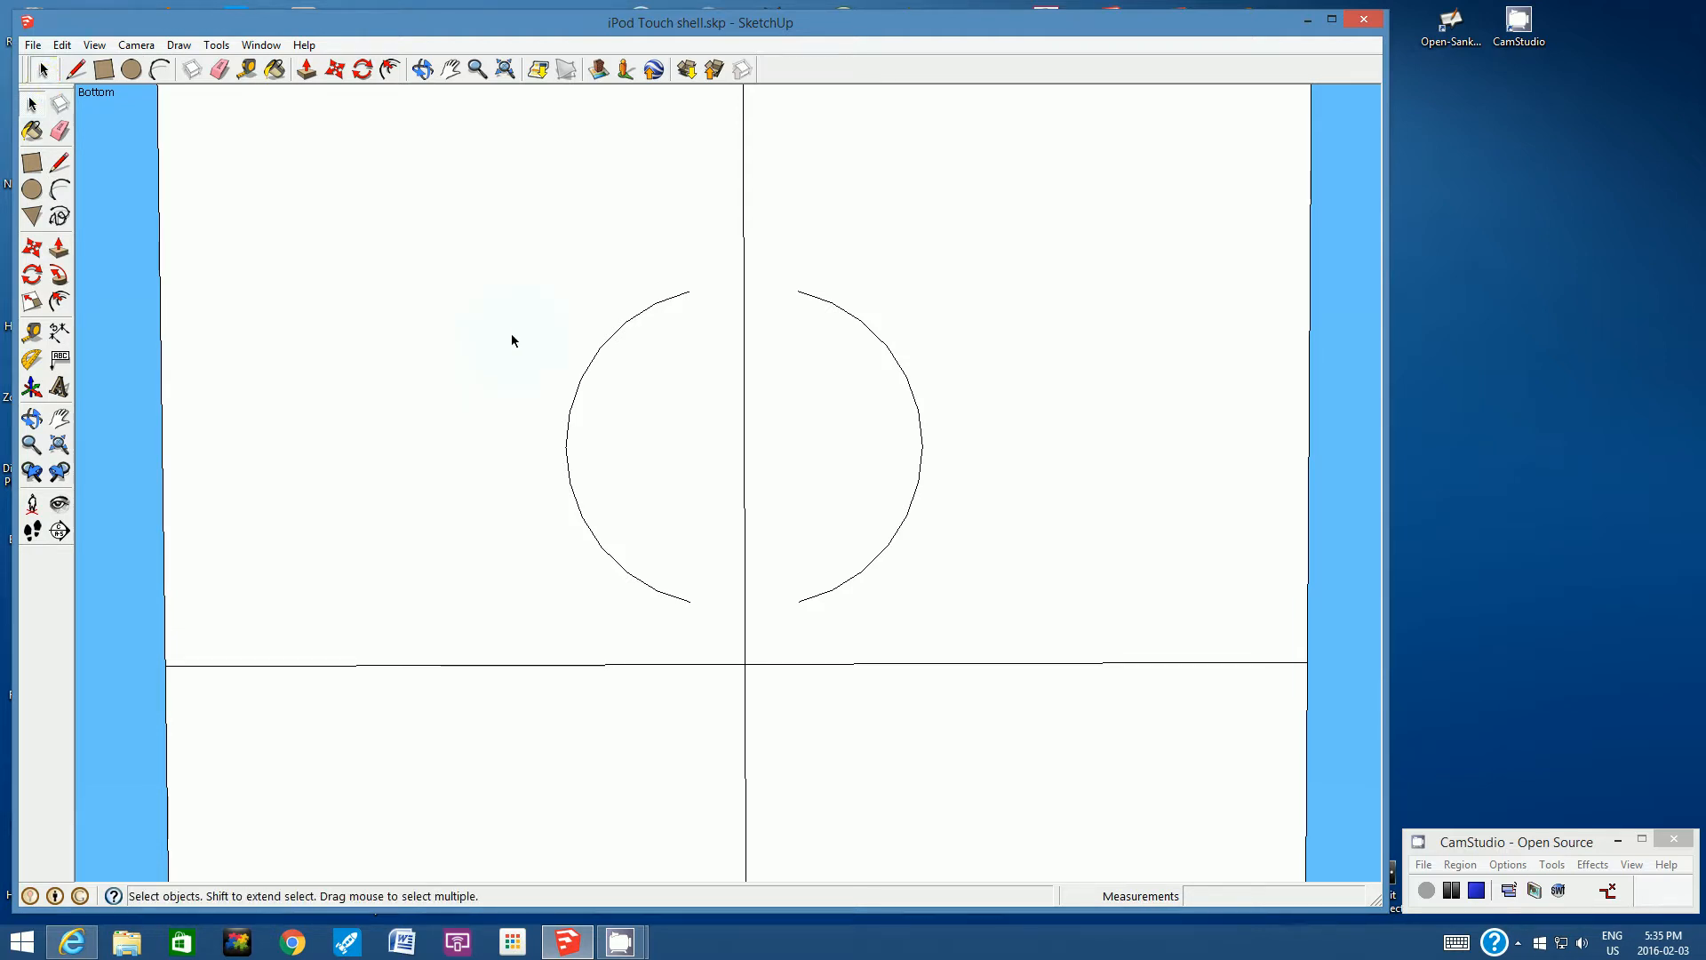
pyautogui.moveTo(546, 260); pyautogui.dragTo(708, 640)
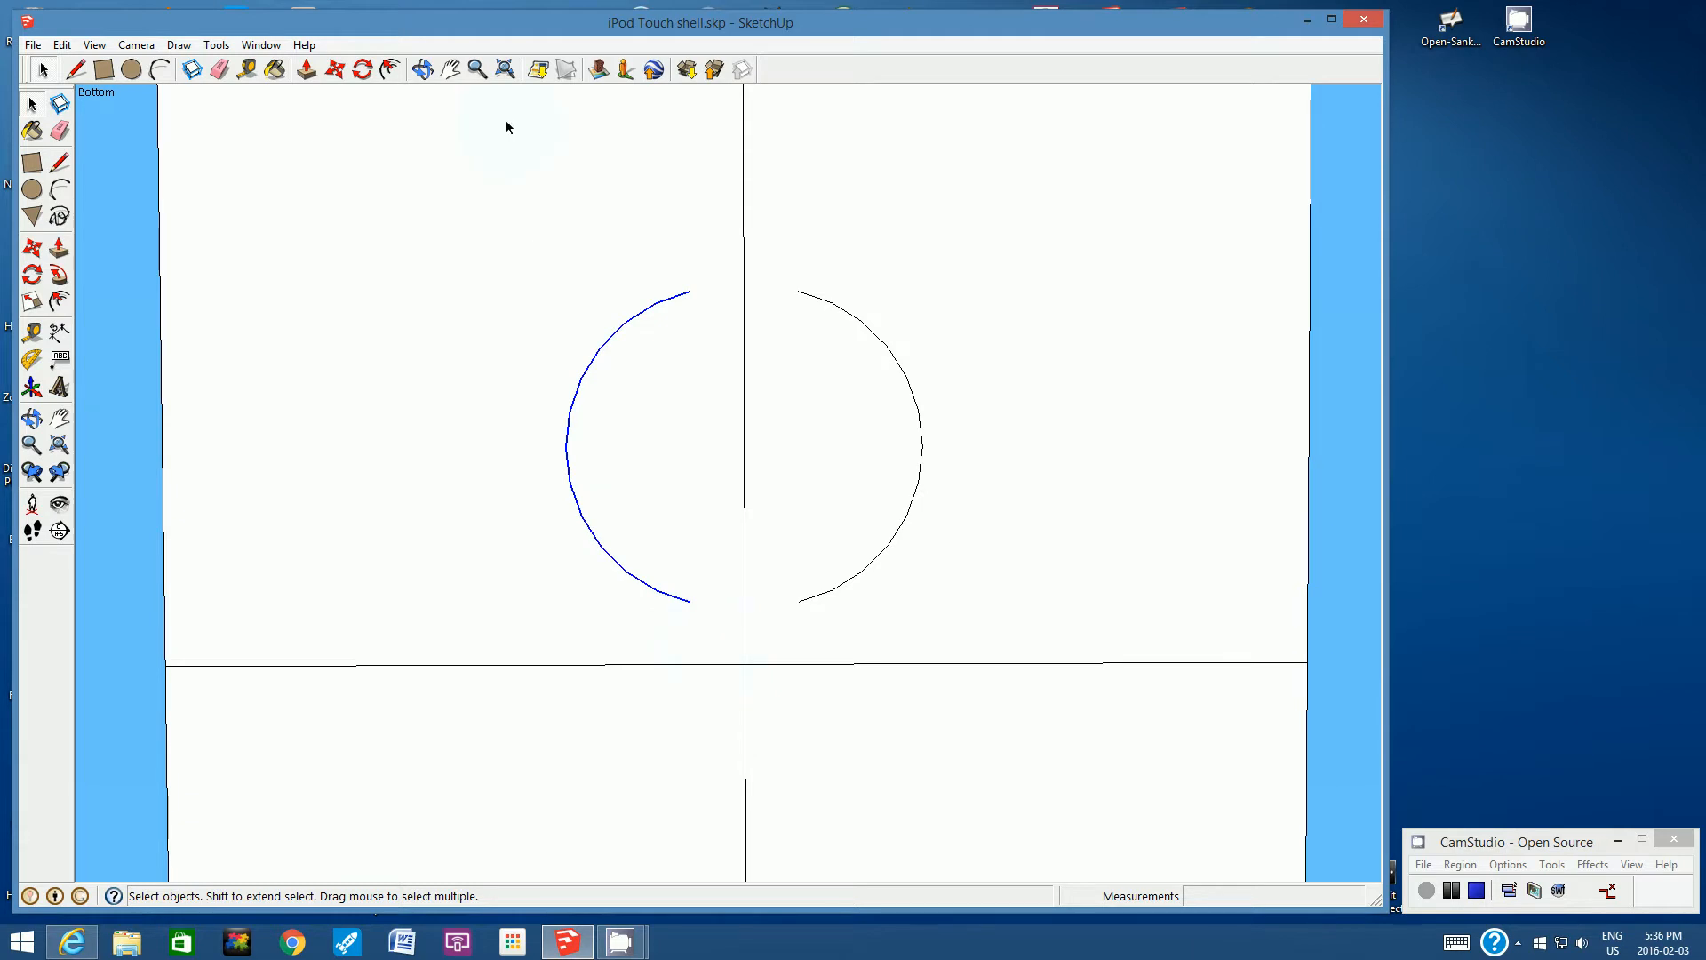
pyautogui.click(335, 70)
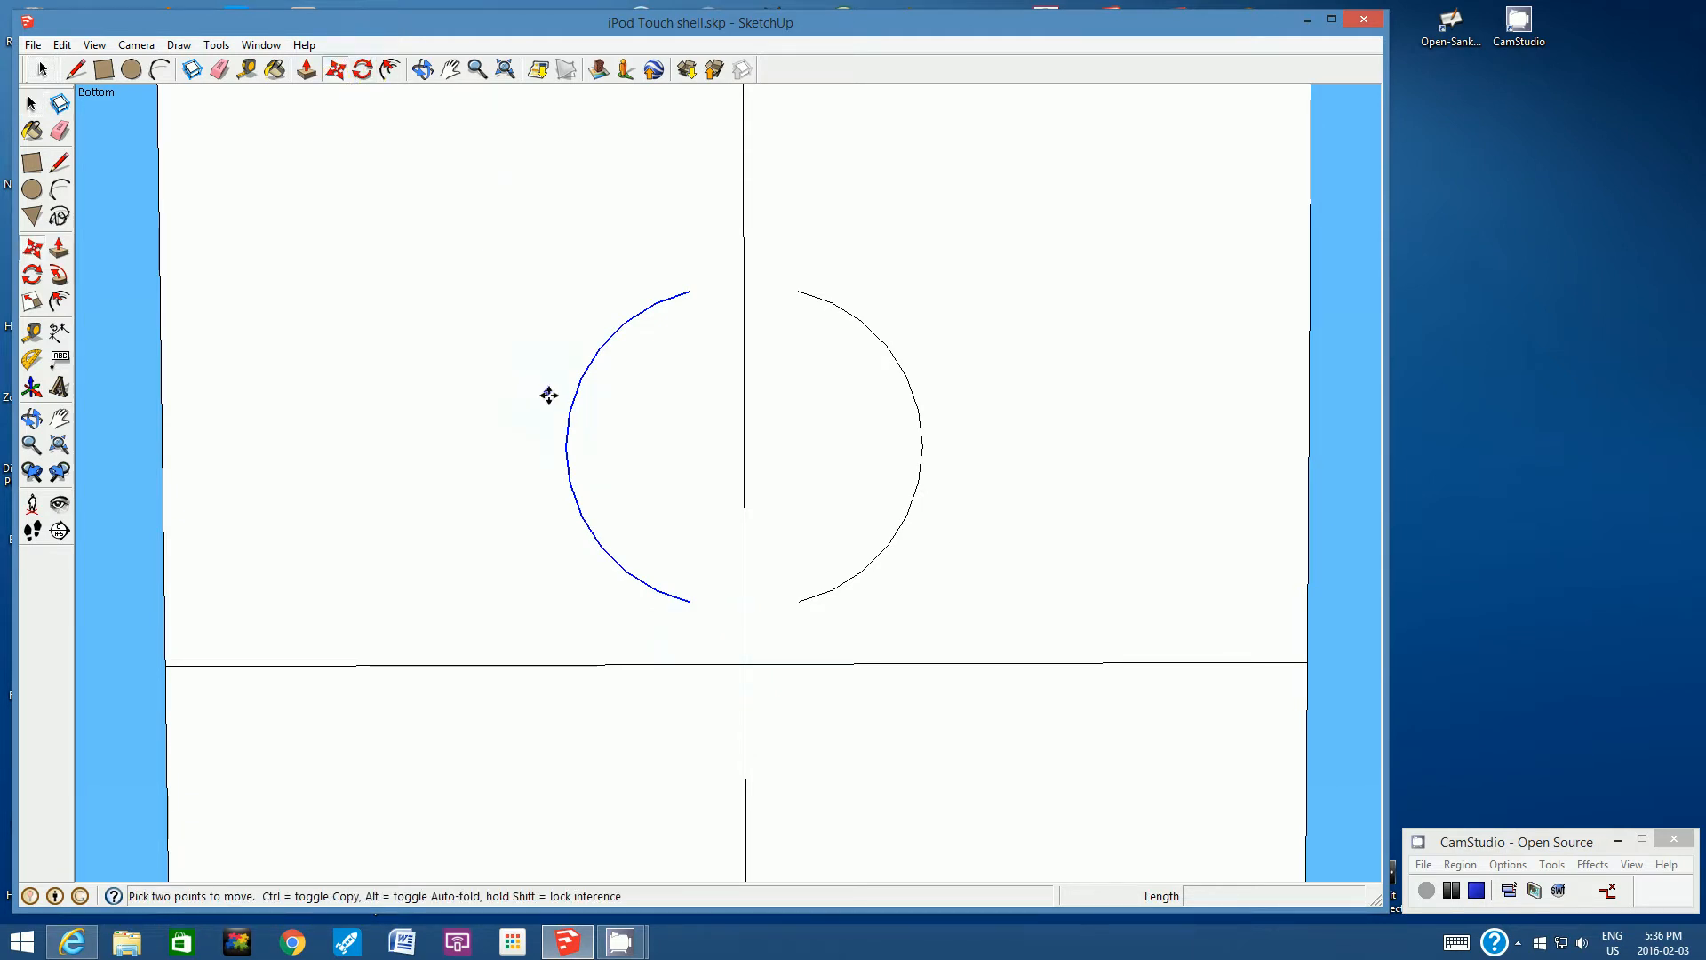
pyautogui.click(566, 426)
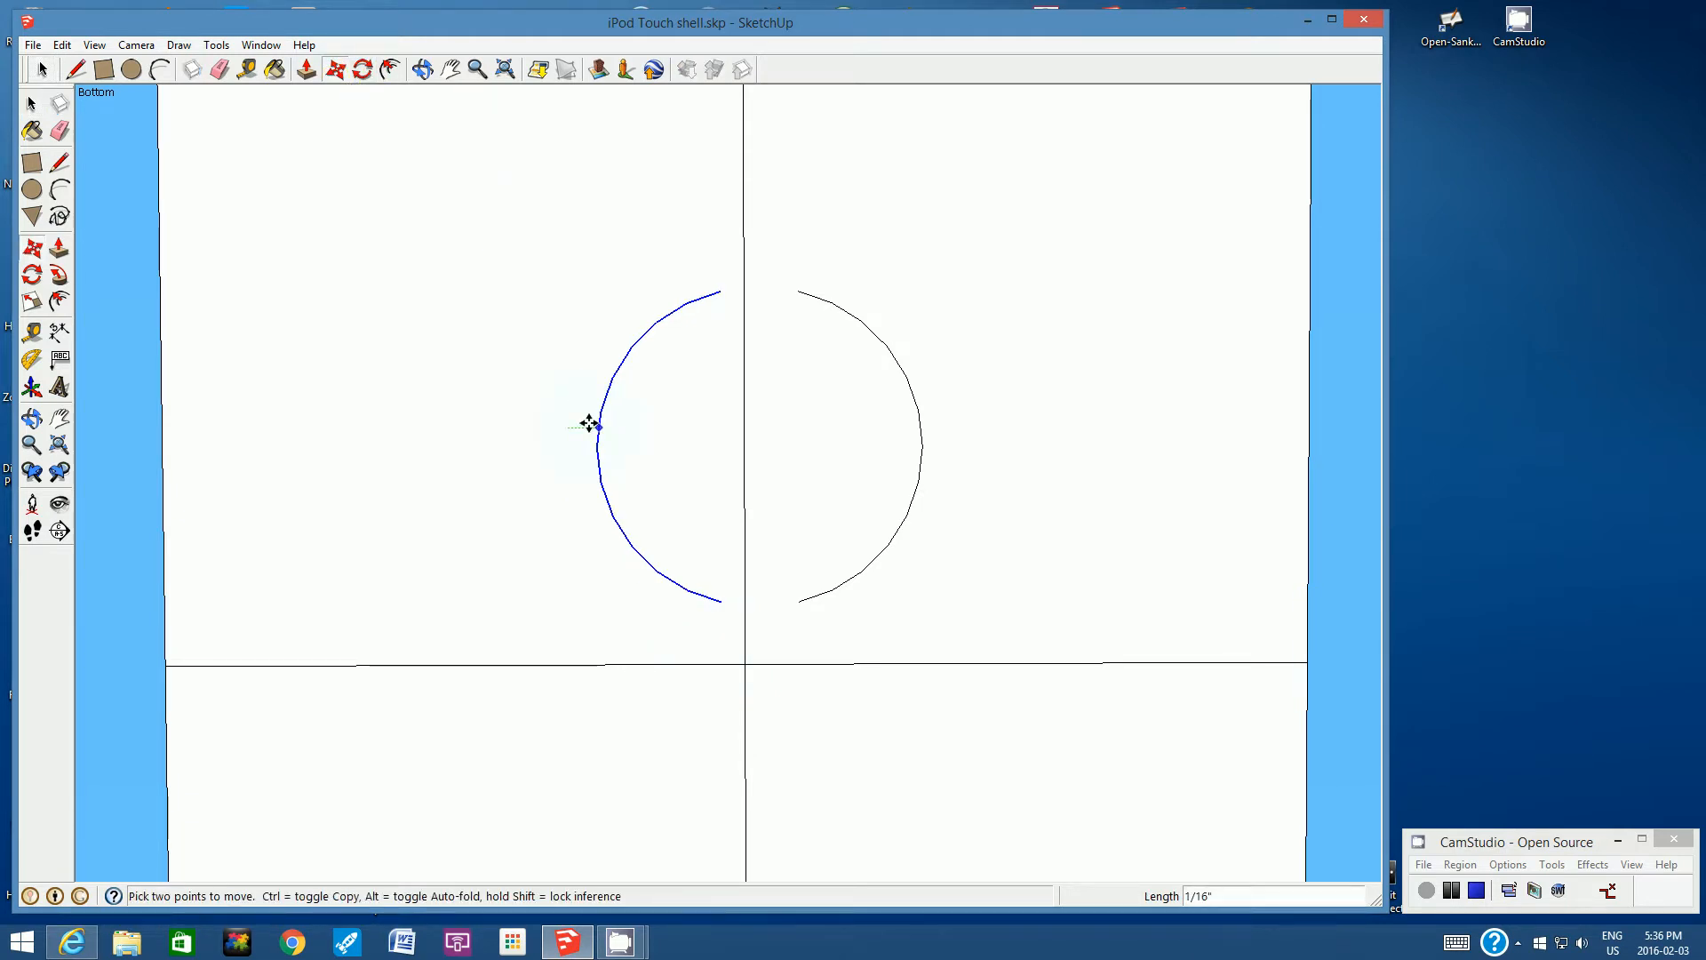
pyautogui.click(566, 420)
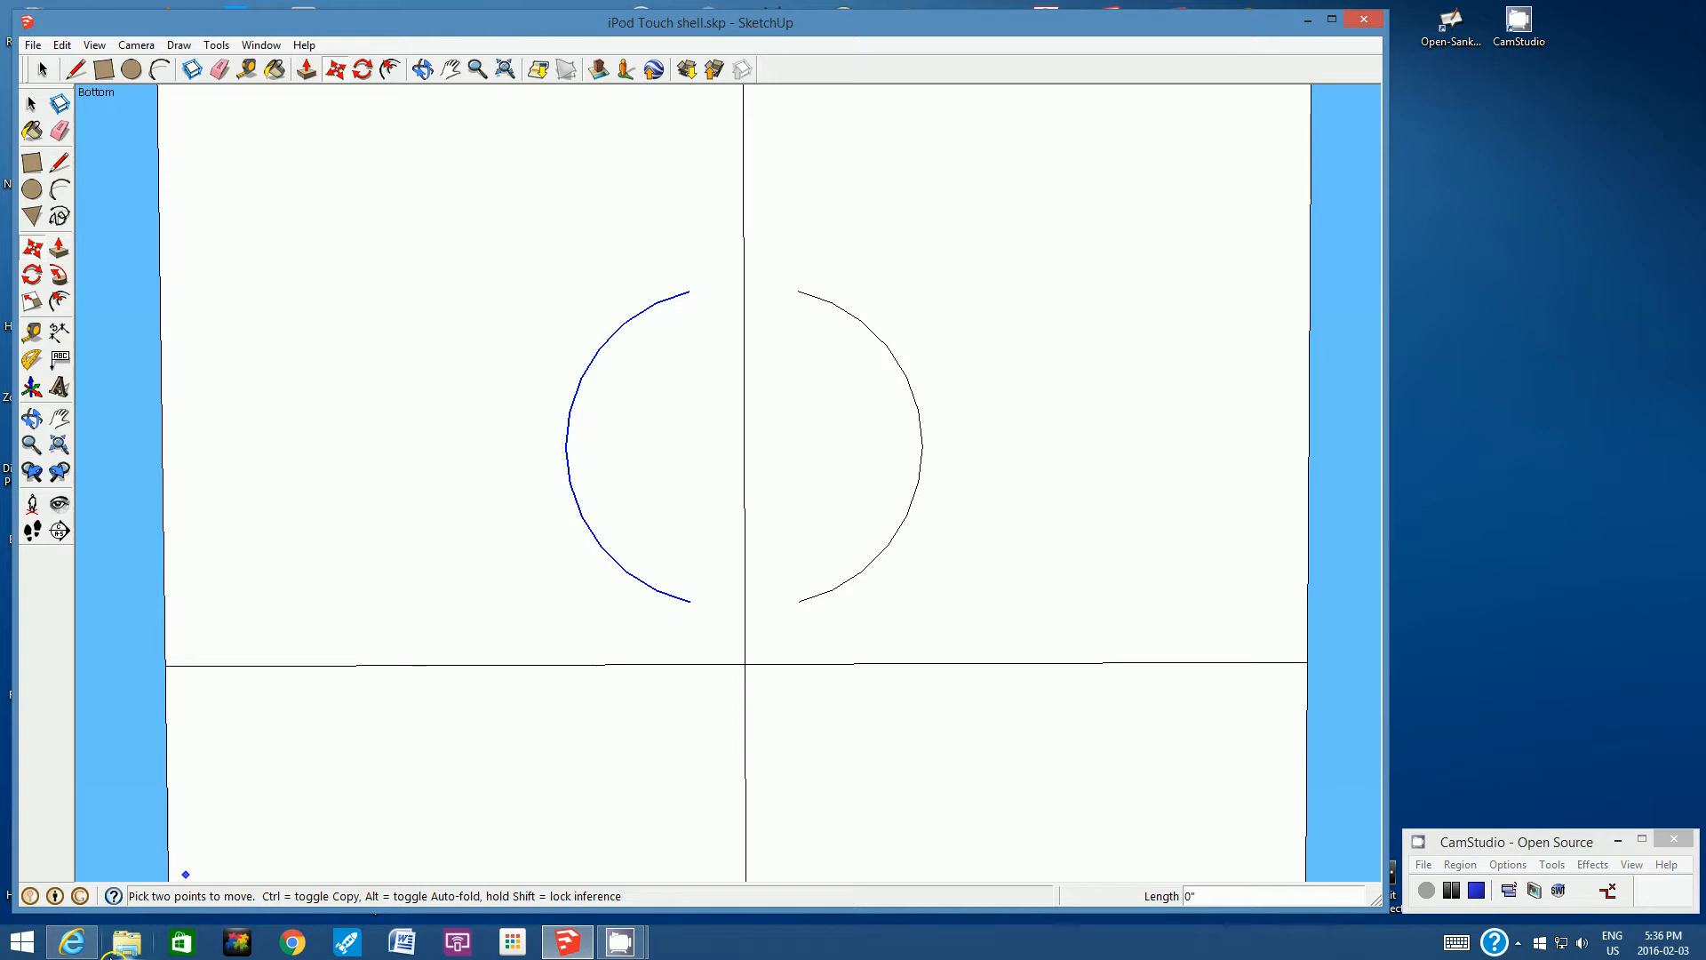
# Compare with the reference logo and join the side arcs' lower endpoints in SketchUp with an upward-curving arc of about 1/8" radius
pyautogui.click(89, 947)
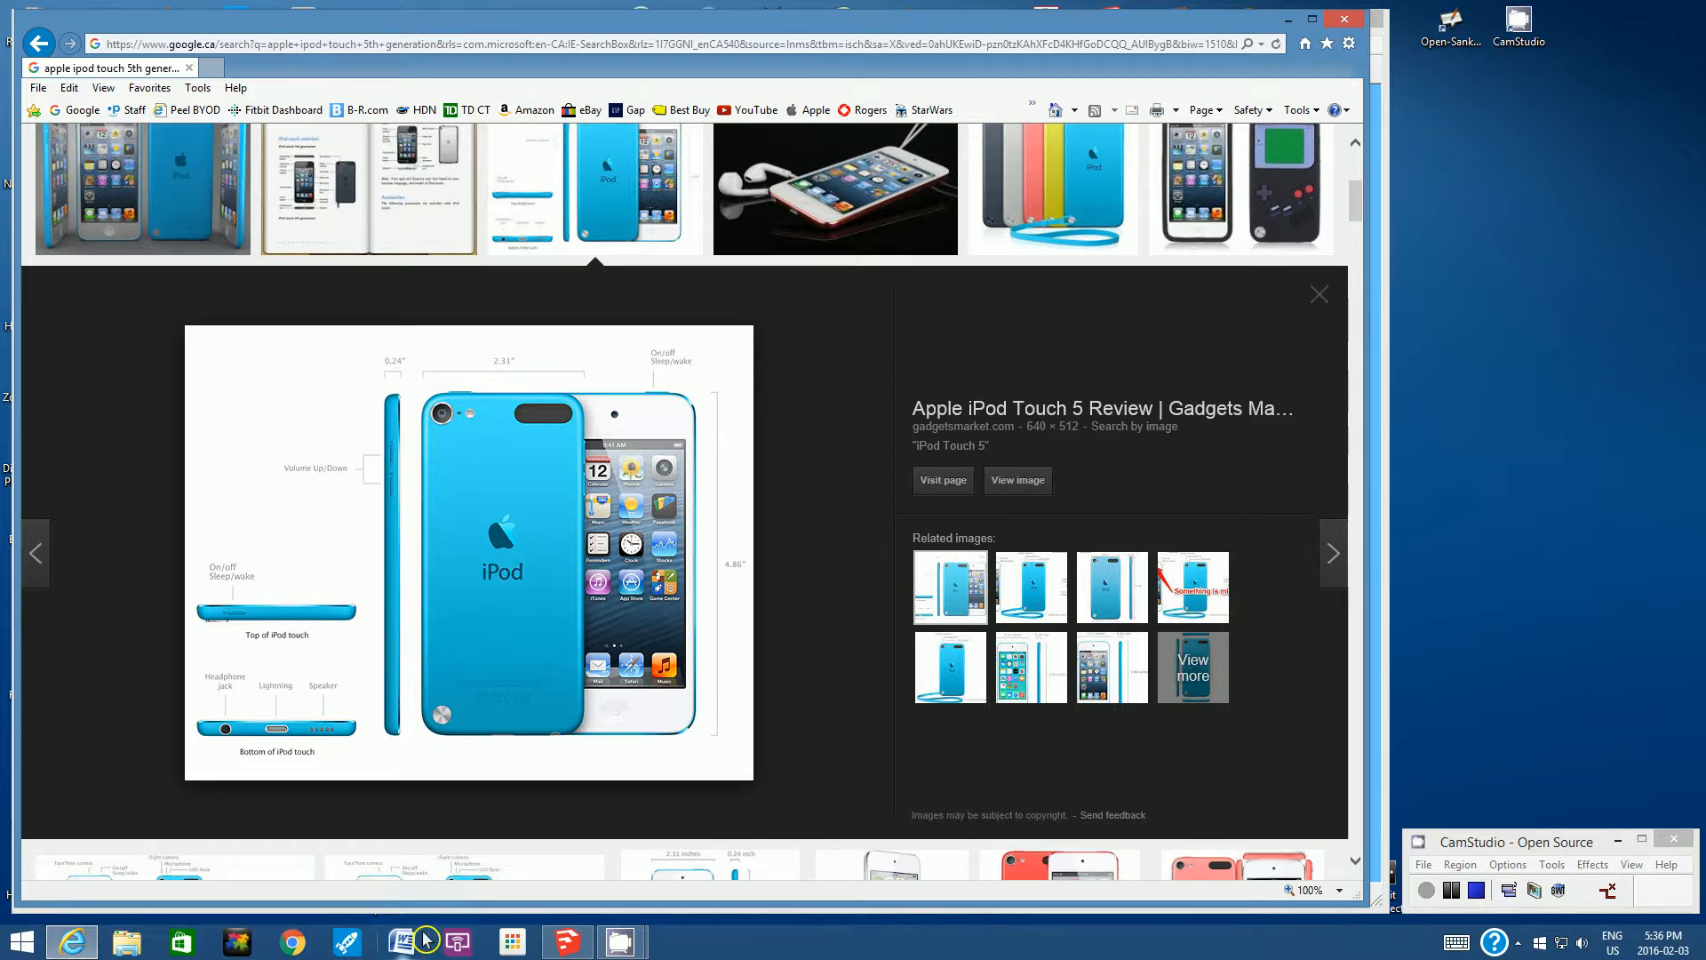
pyautogui.click(567, 942)
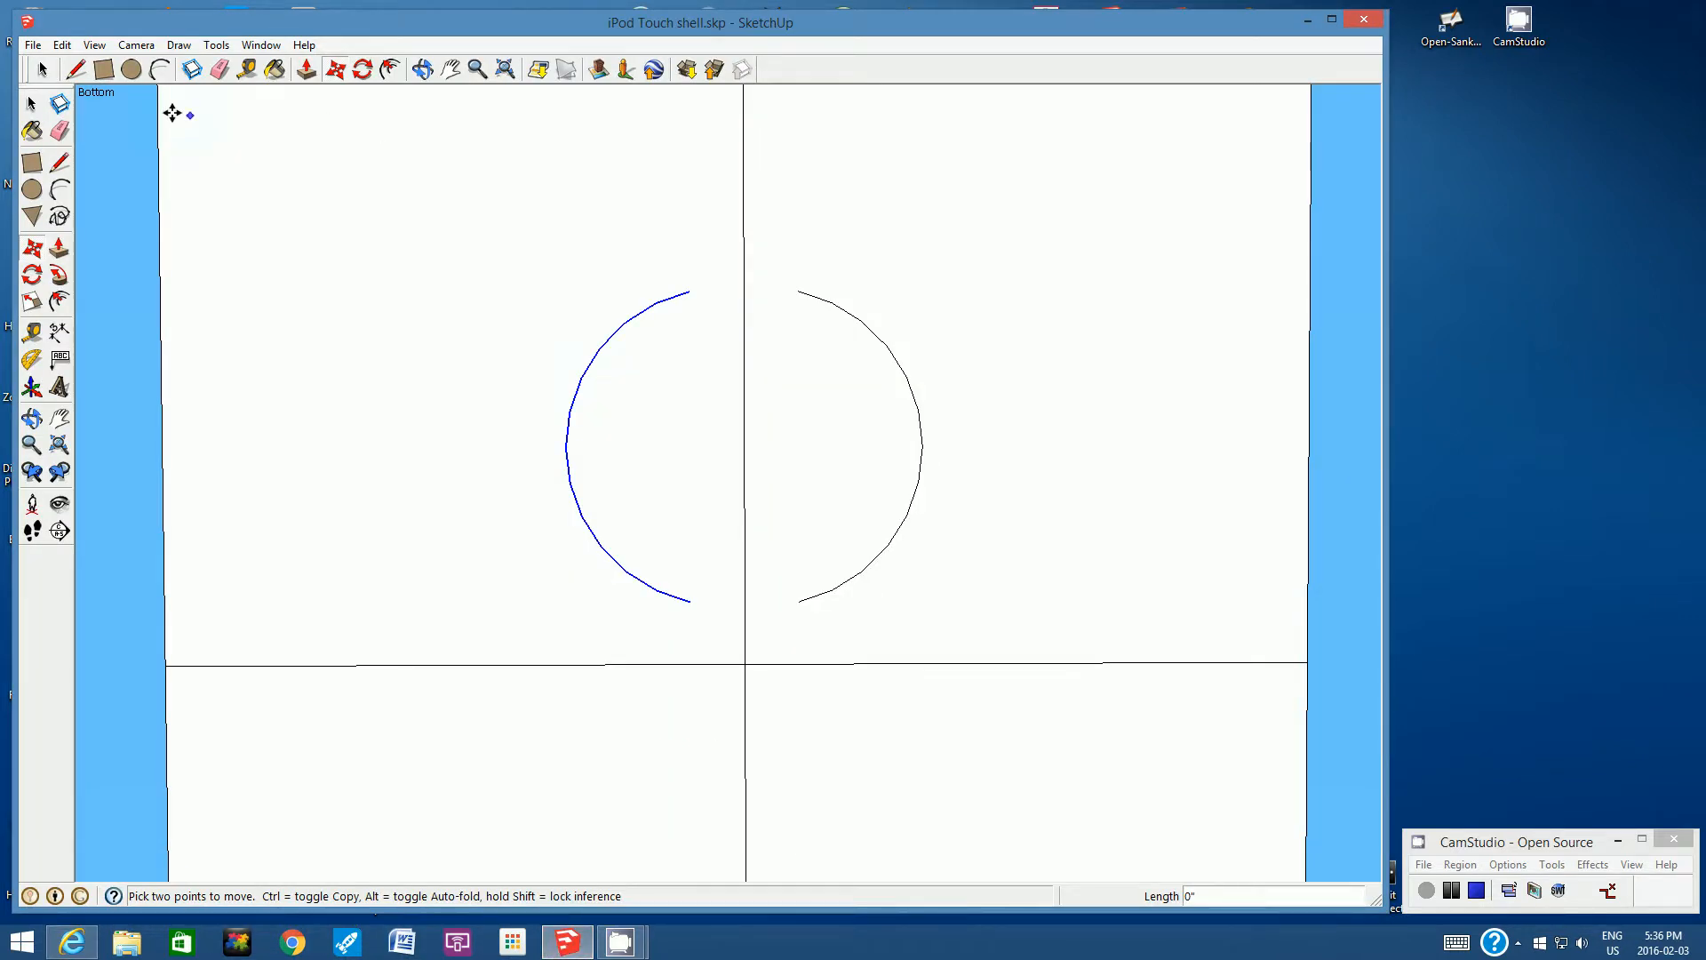
pyautogui.click(160, 70)
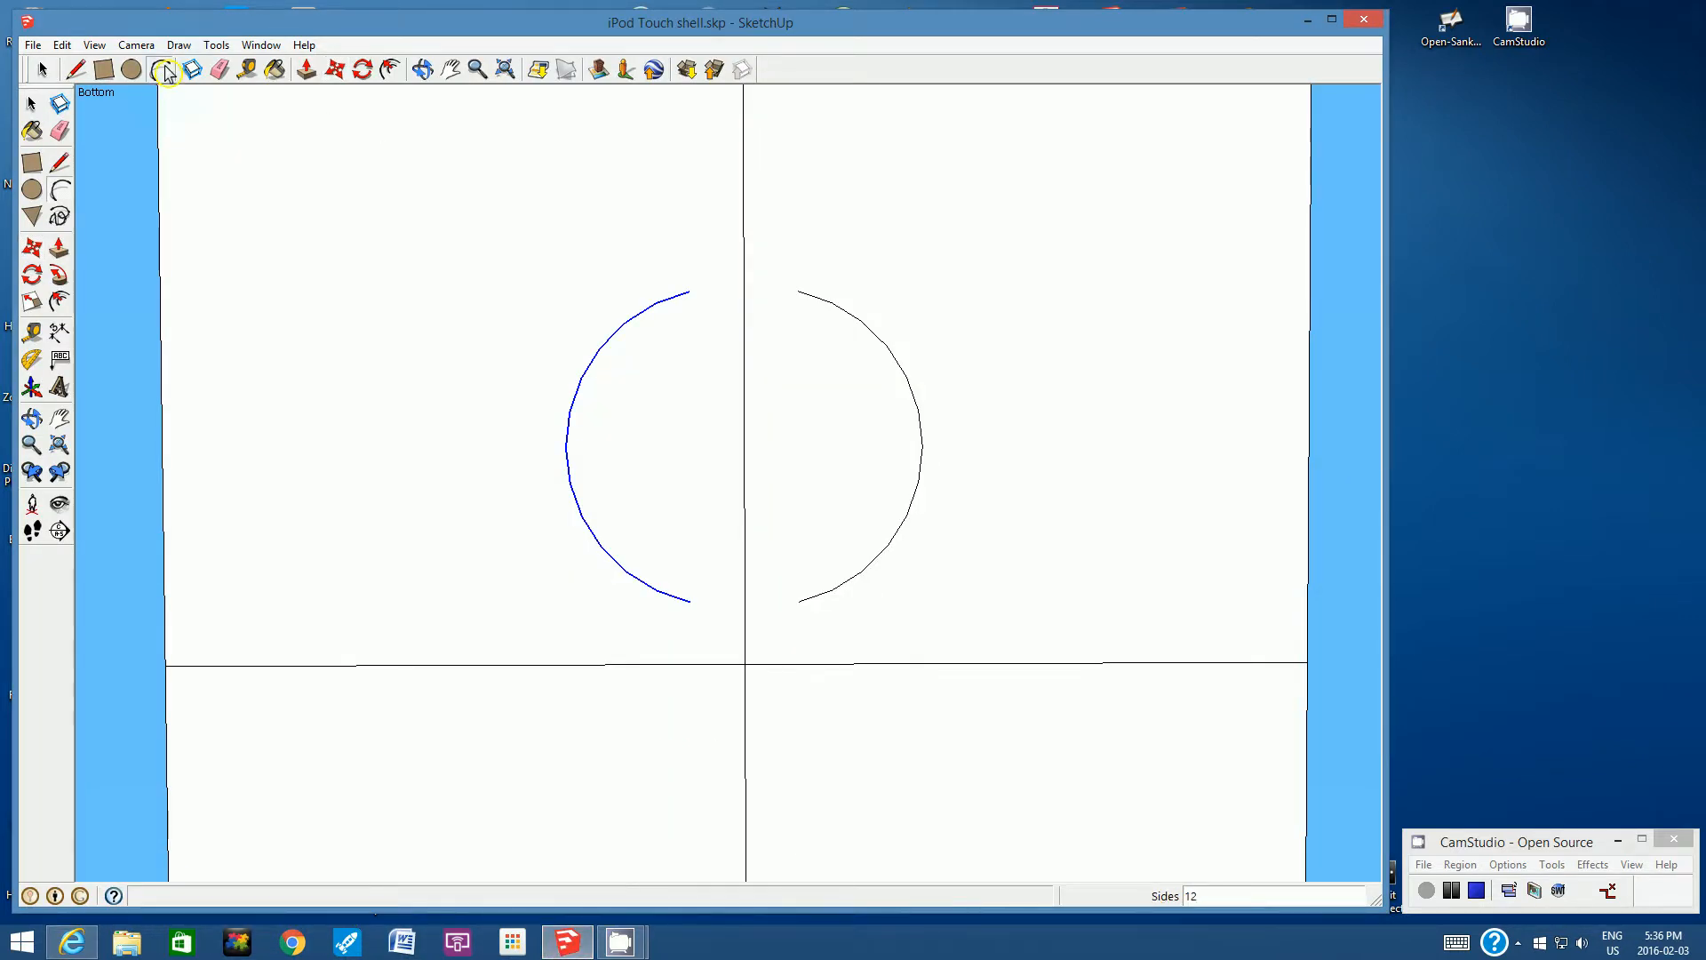
pyautogui.click(691, 601)
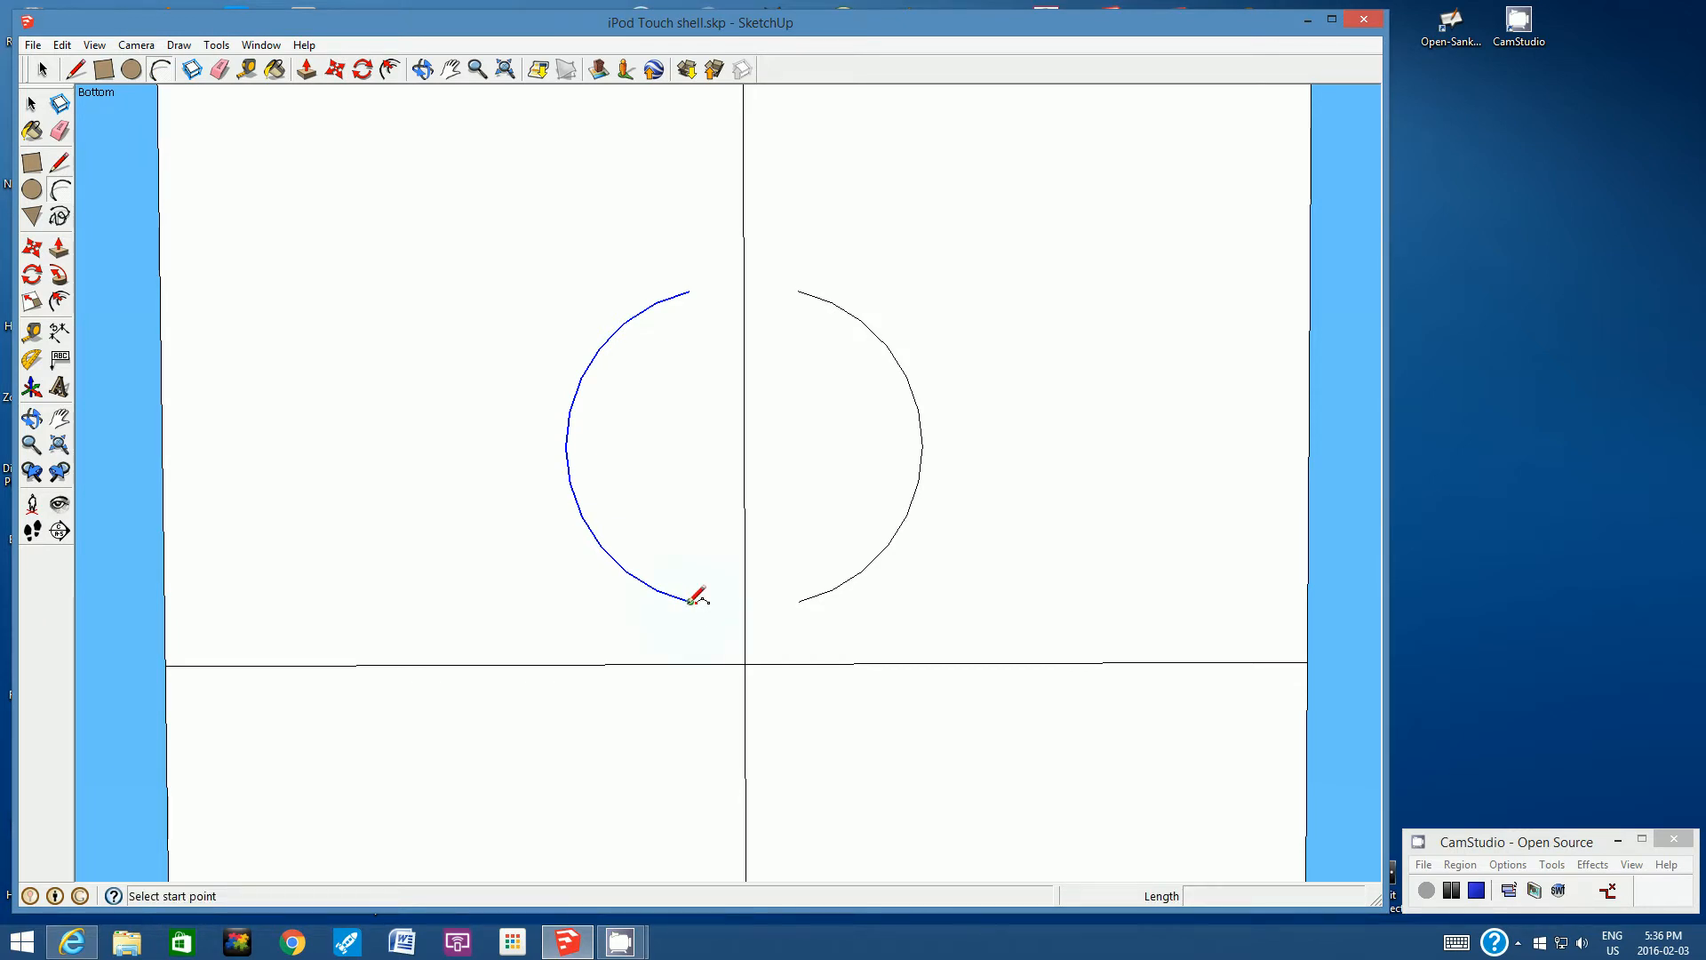
pyautogui.click(799, 601)
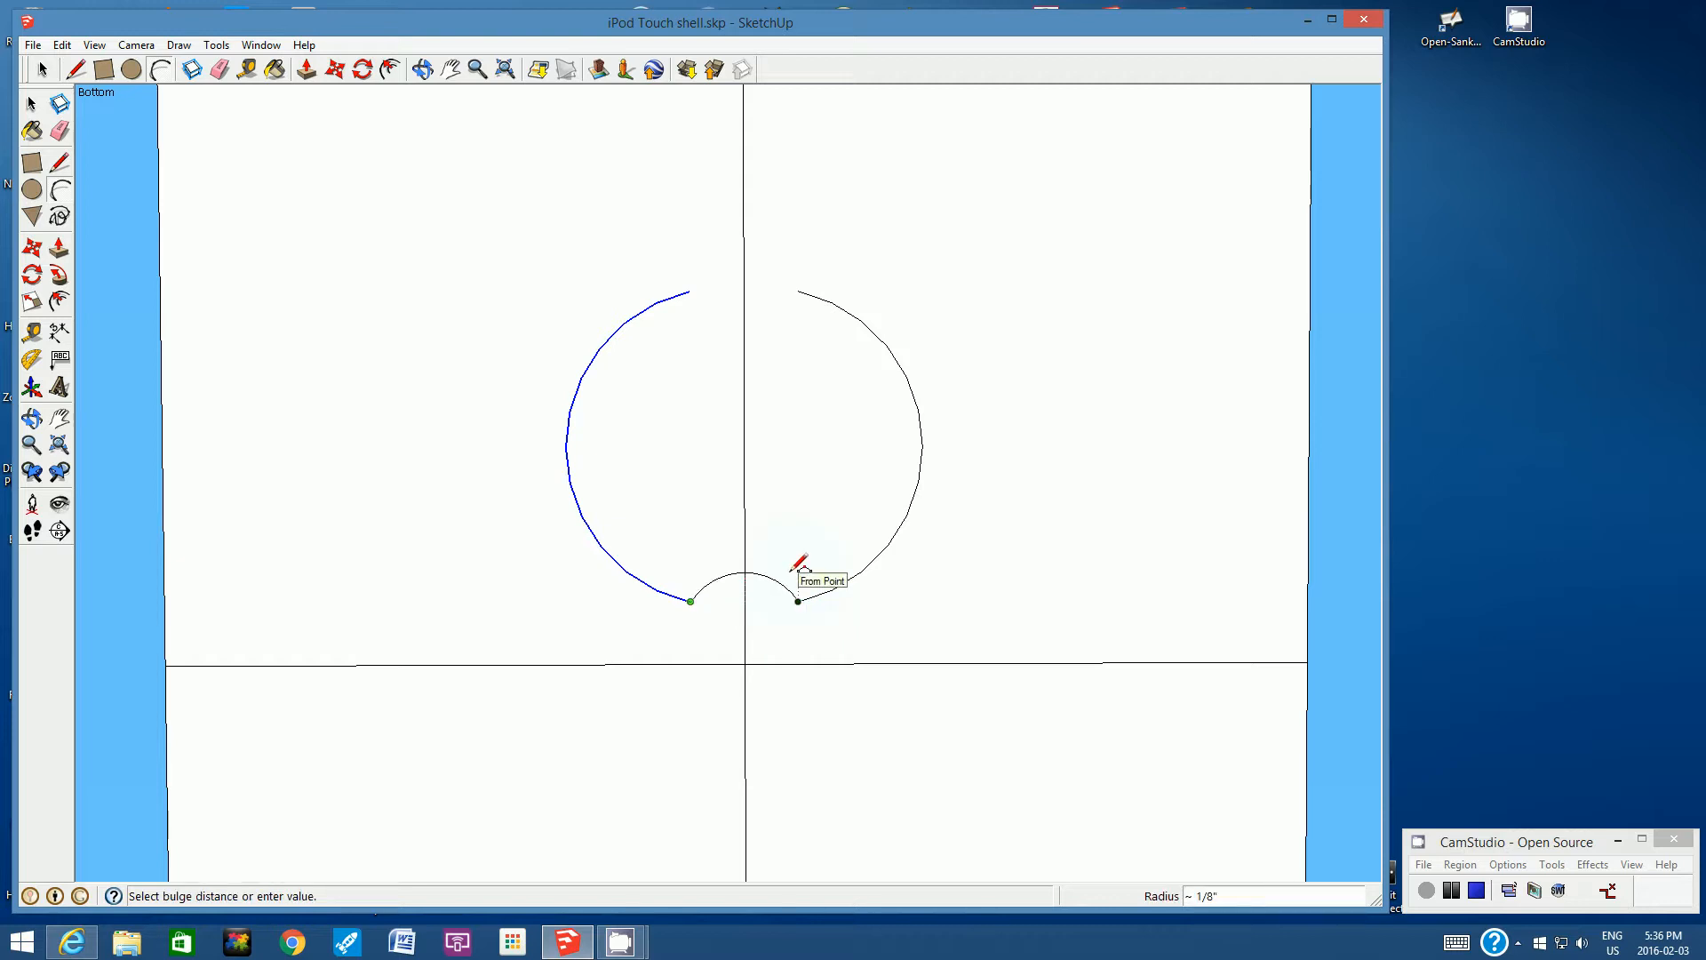
pyautogui.click(791, 566)
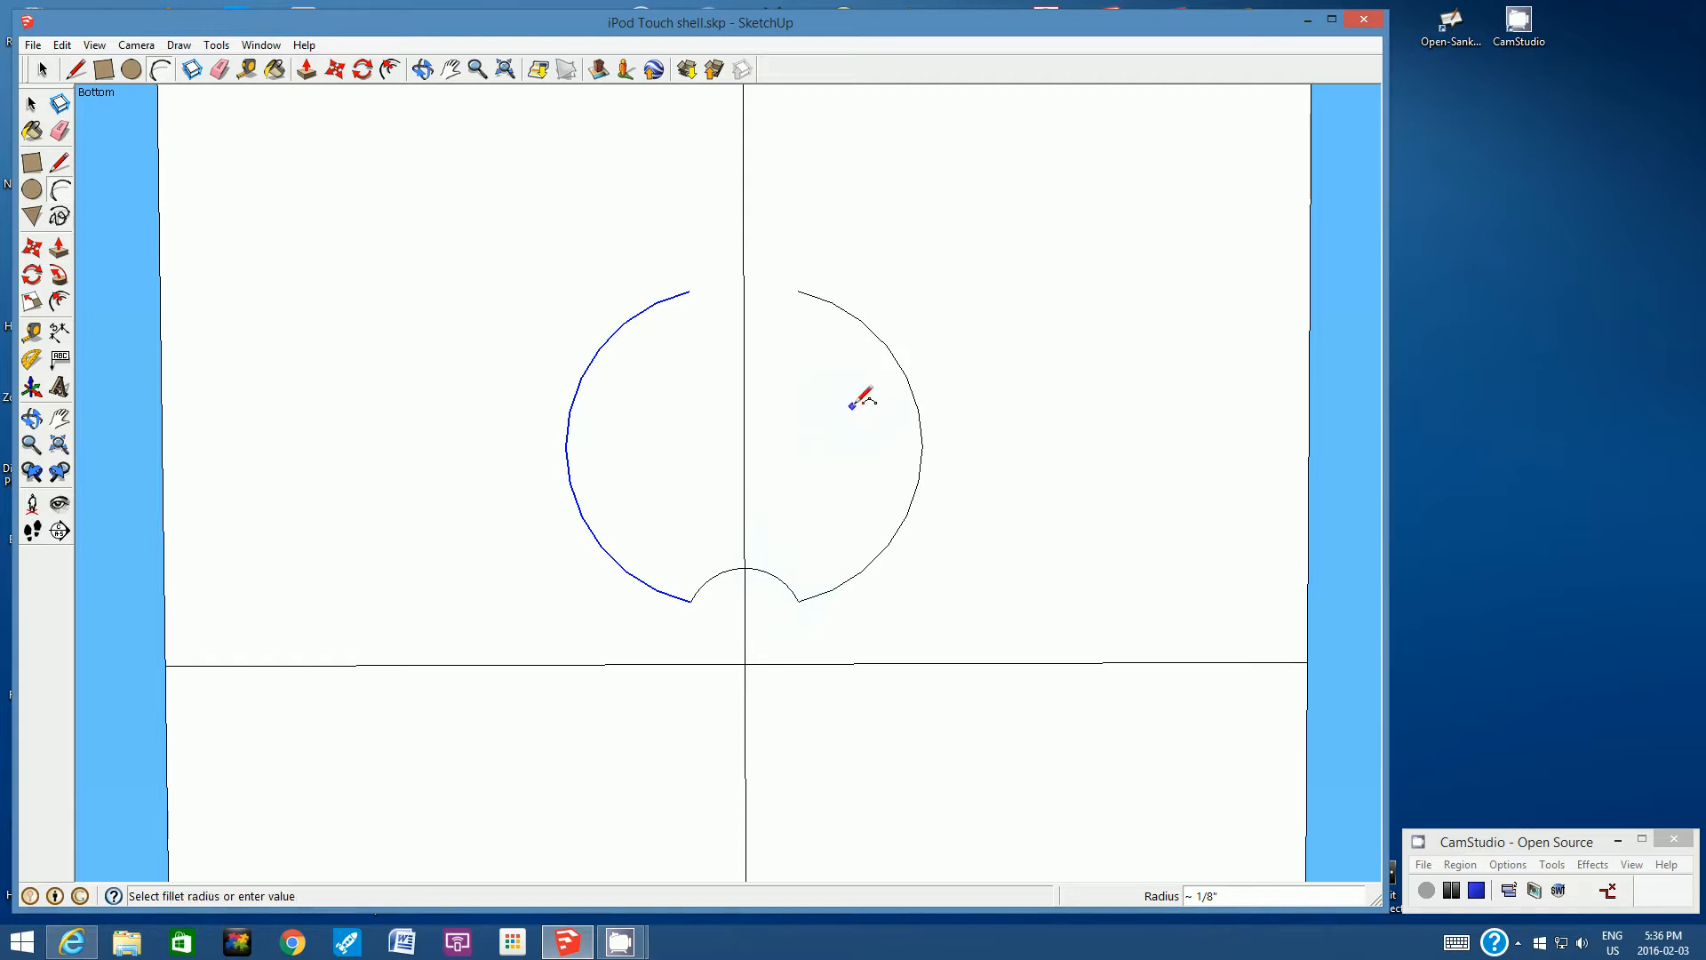
# Check the reference logo, try an inward bite arc of about 5/16" radius between two points on the apple's right arc, and undo it
pyautogui.click(76, 942)
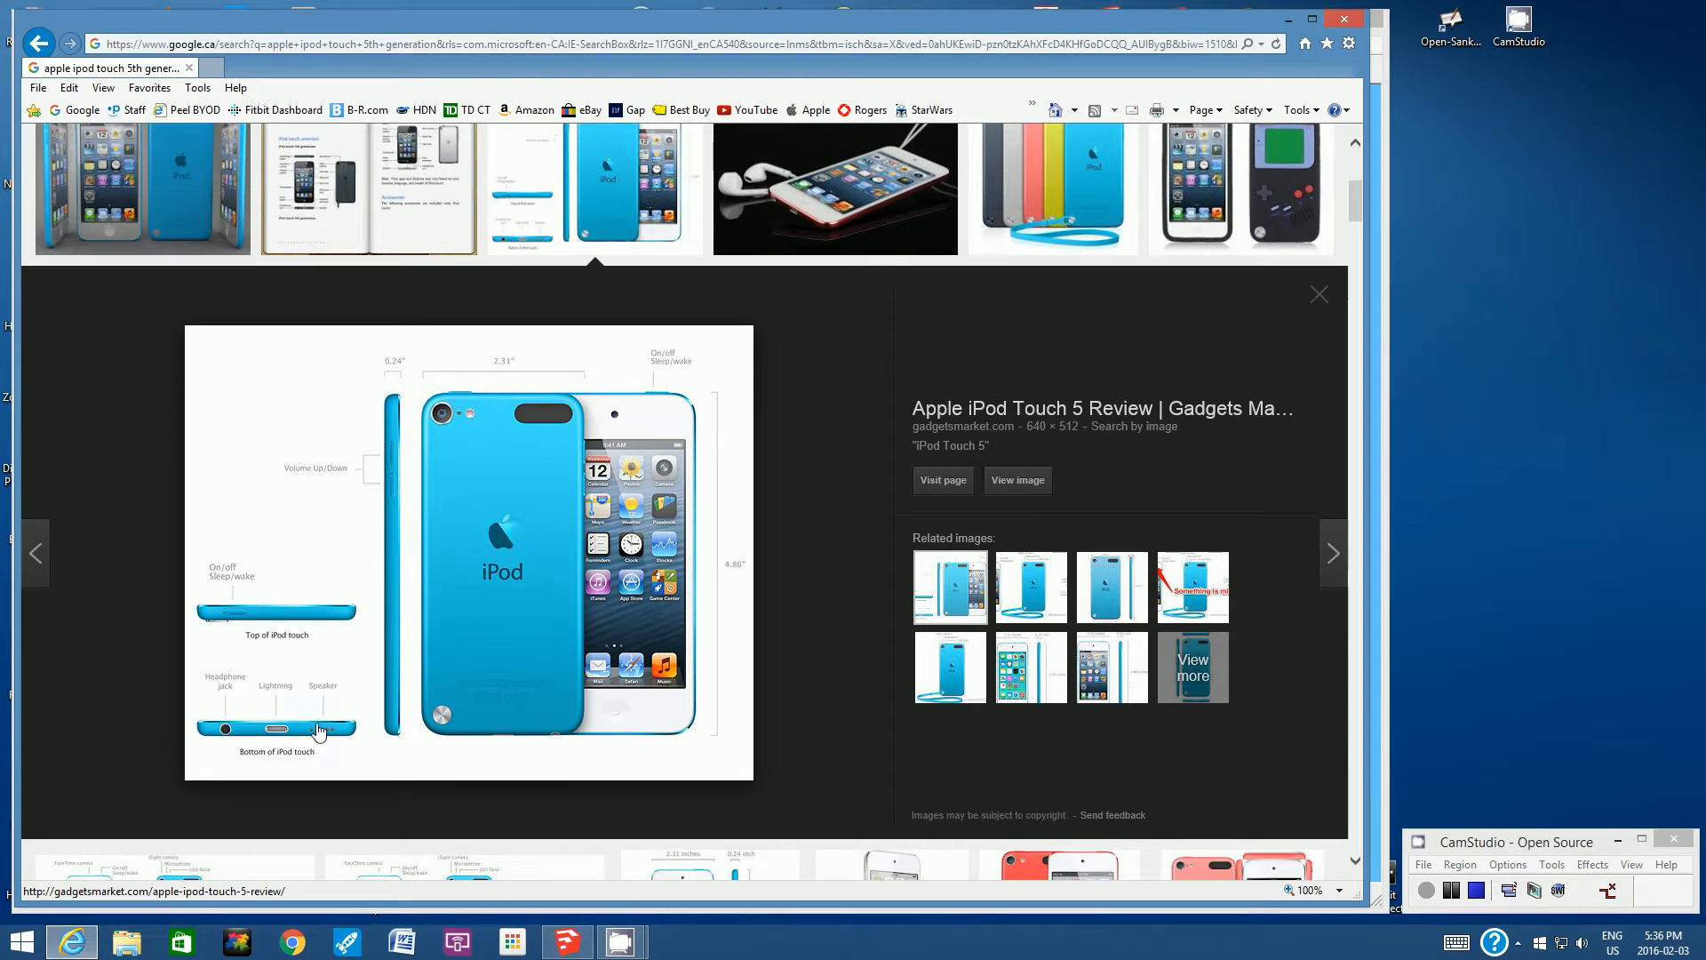
pyautogui.click(567, 942)
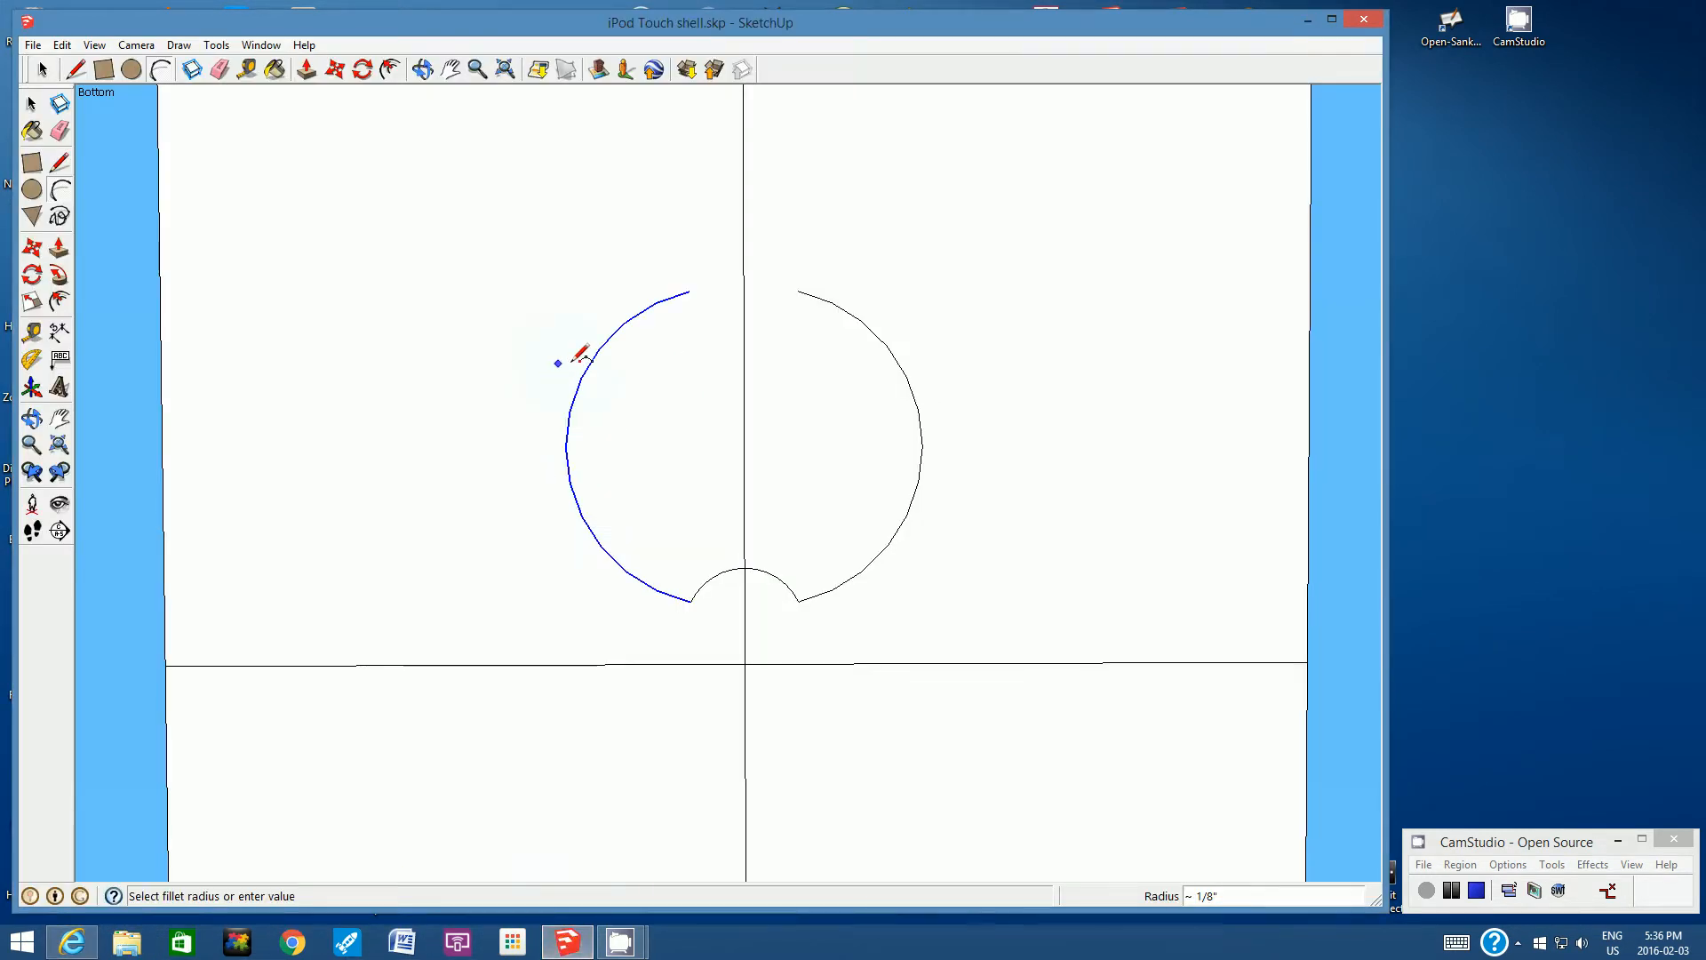
pyautogui.click(862, 321)
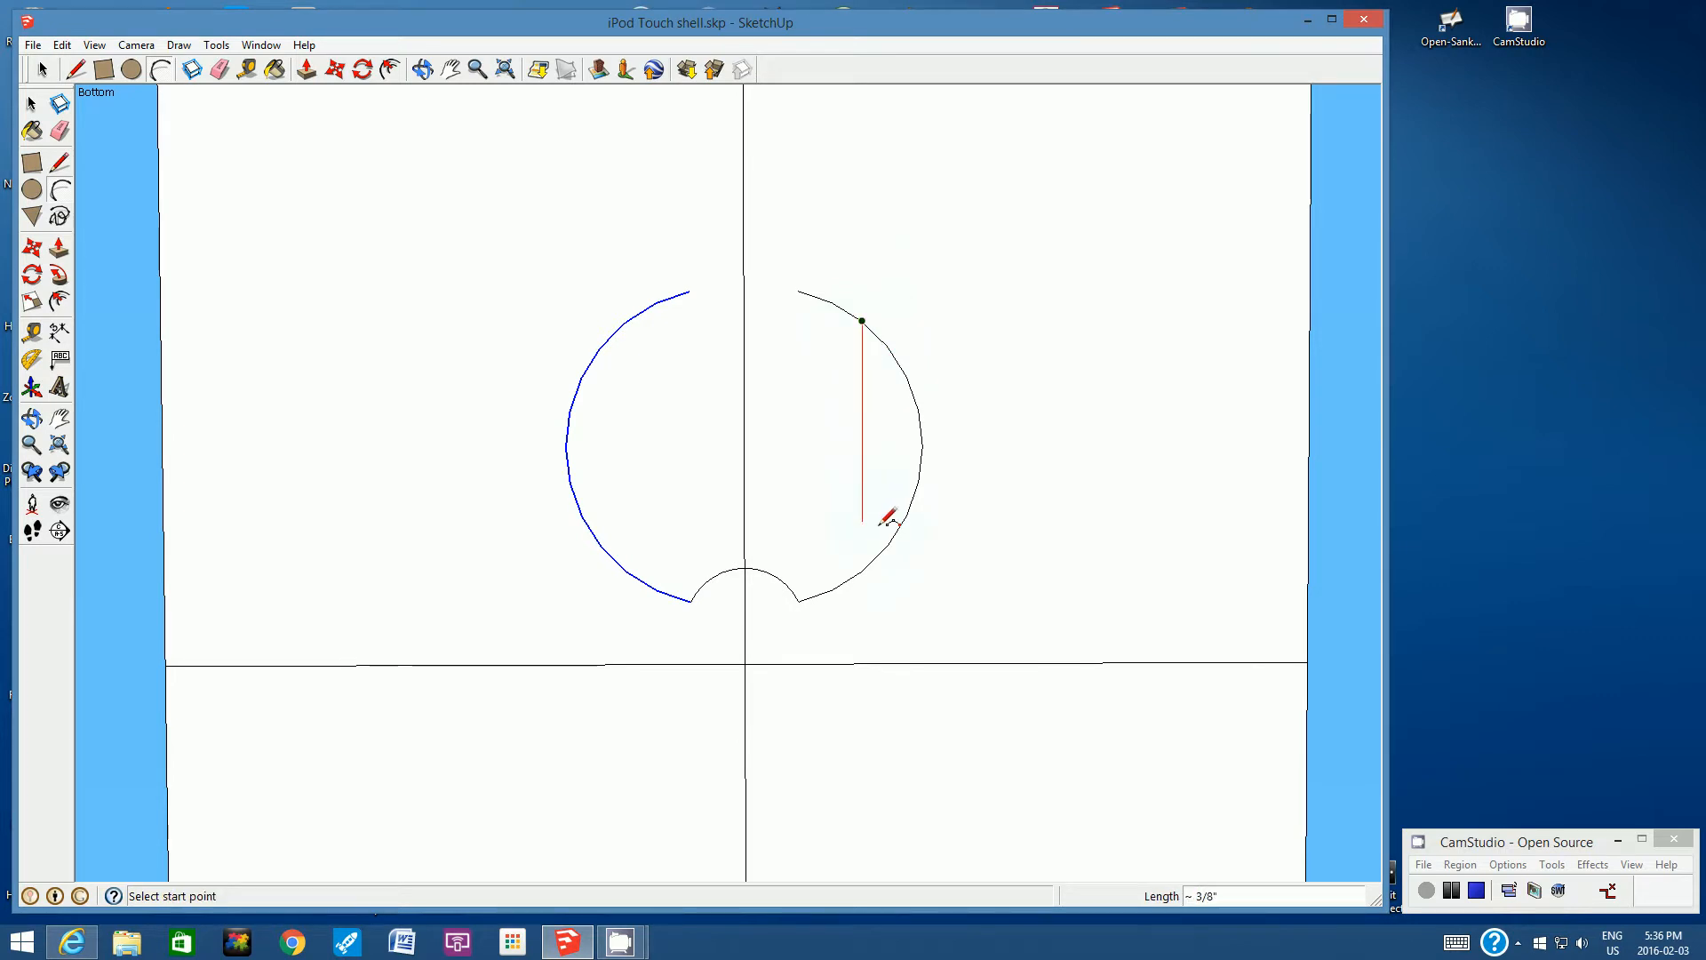
pyautogui.click(864, 568)
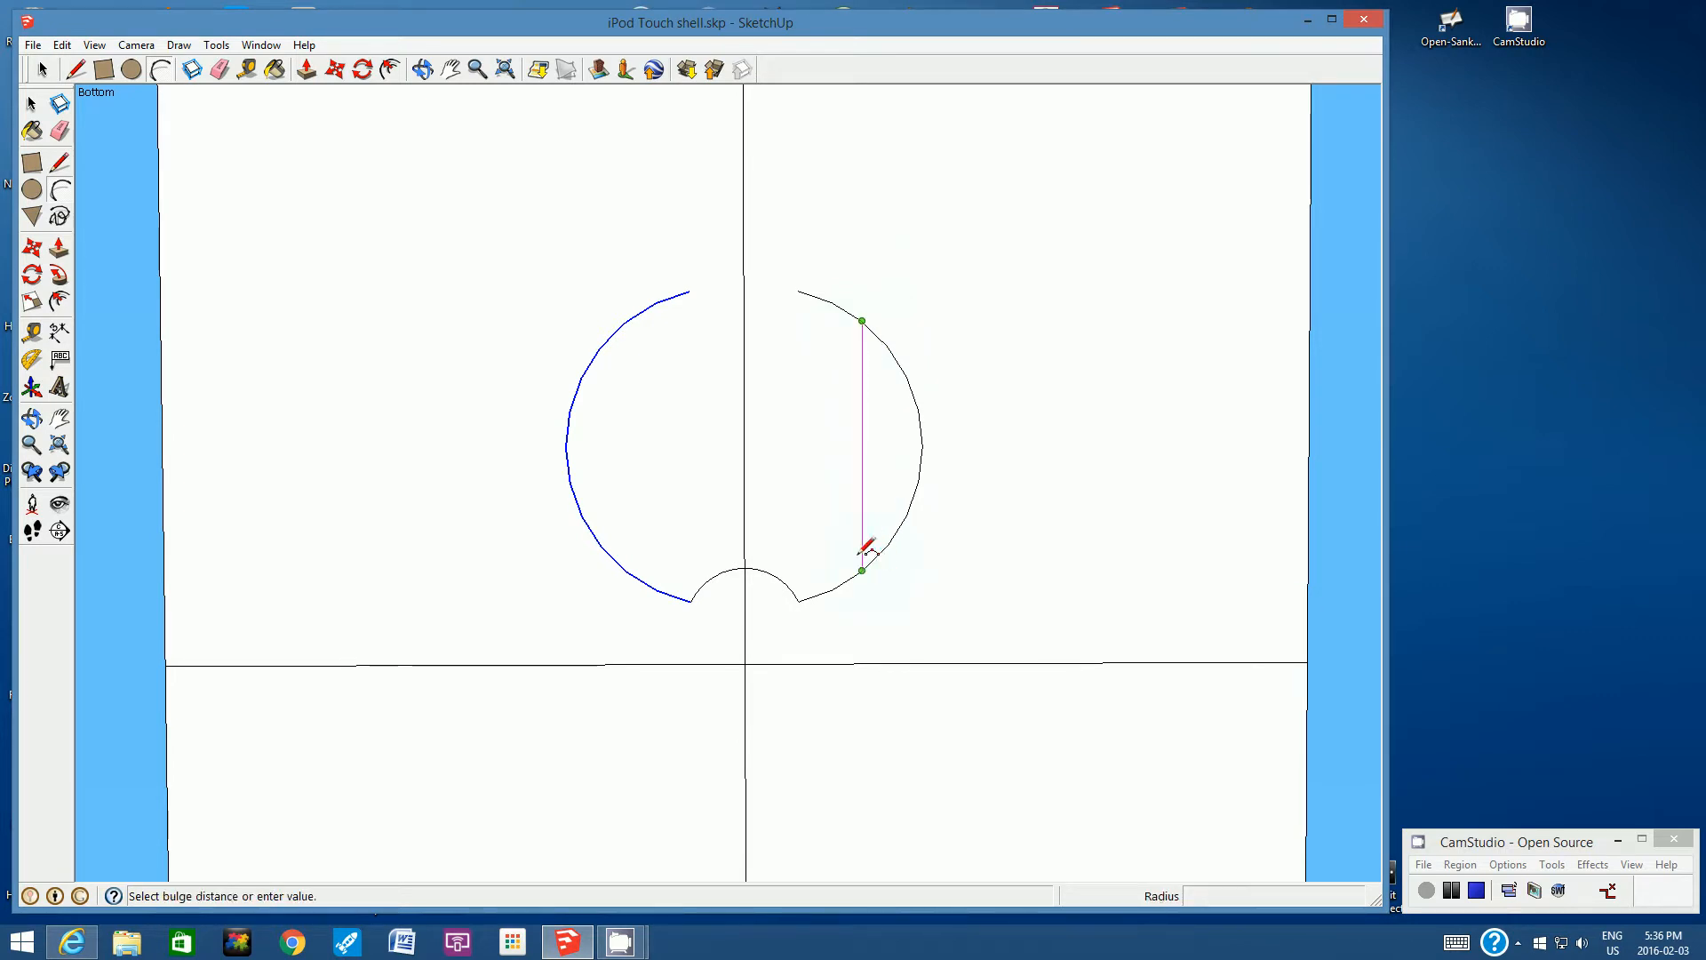
pyautogui.click(807, 505)
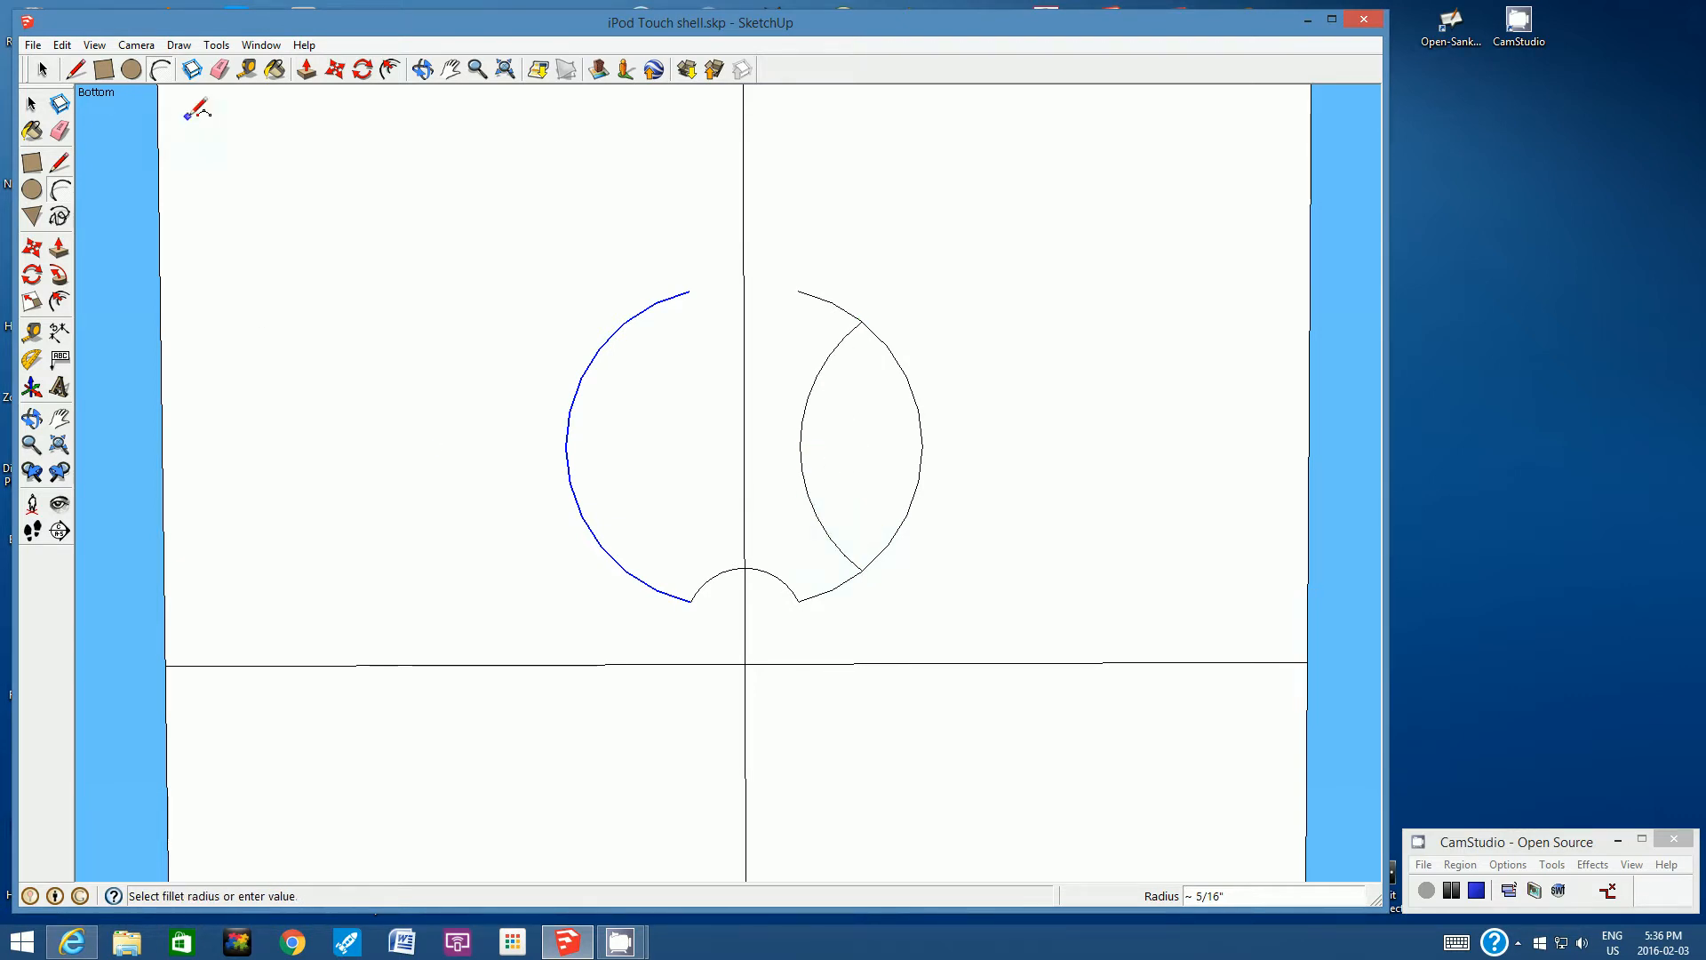
pyautogui.click(62, 45)
pyautogui.click(71, 66)
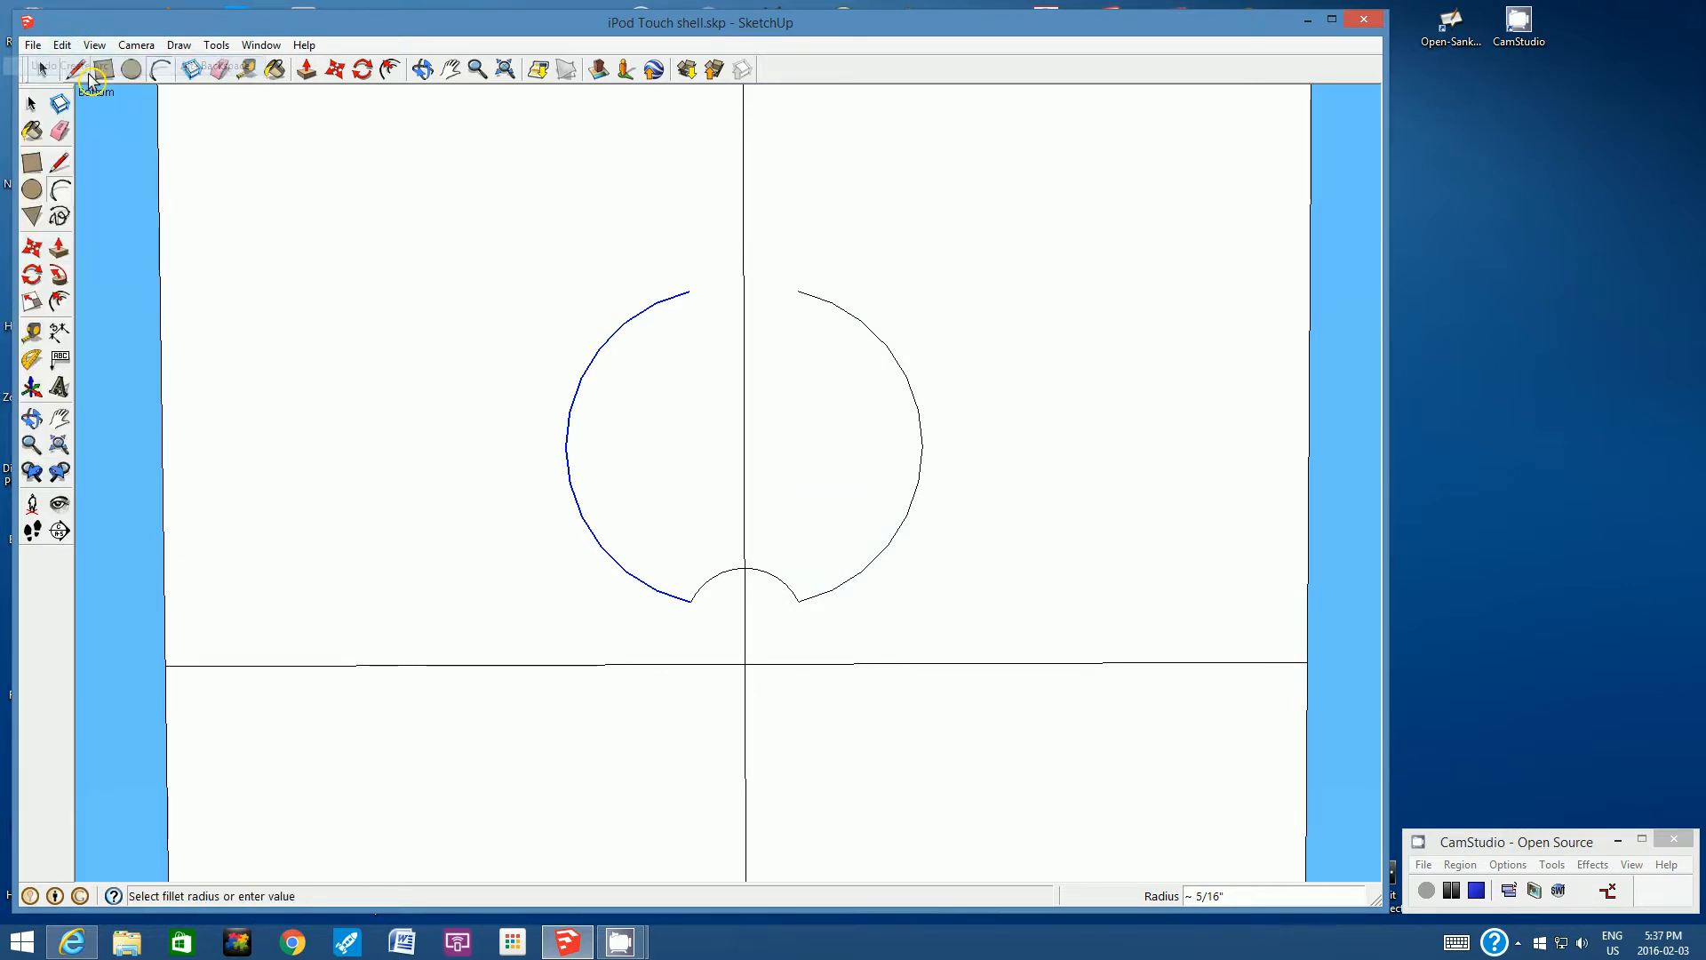
# Draw an inward bite arc of about 1/4" radius between two points on the apple's right arc and erase the outer segment it cuts off
pyautogui.press('l')
pyautogui.click(875, 333)
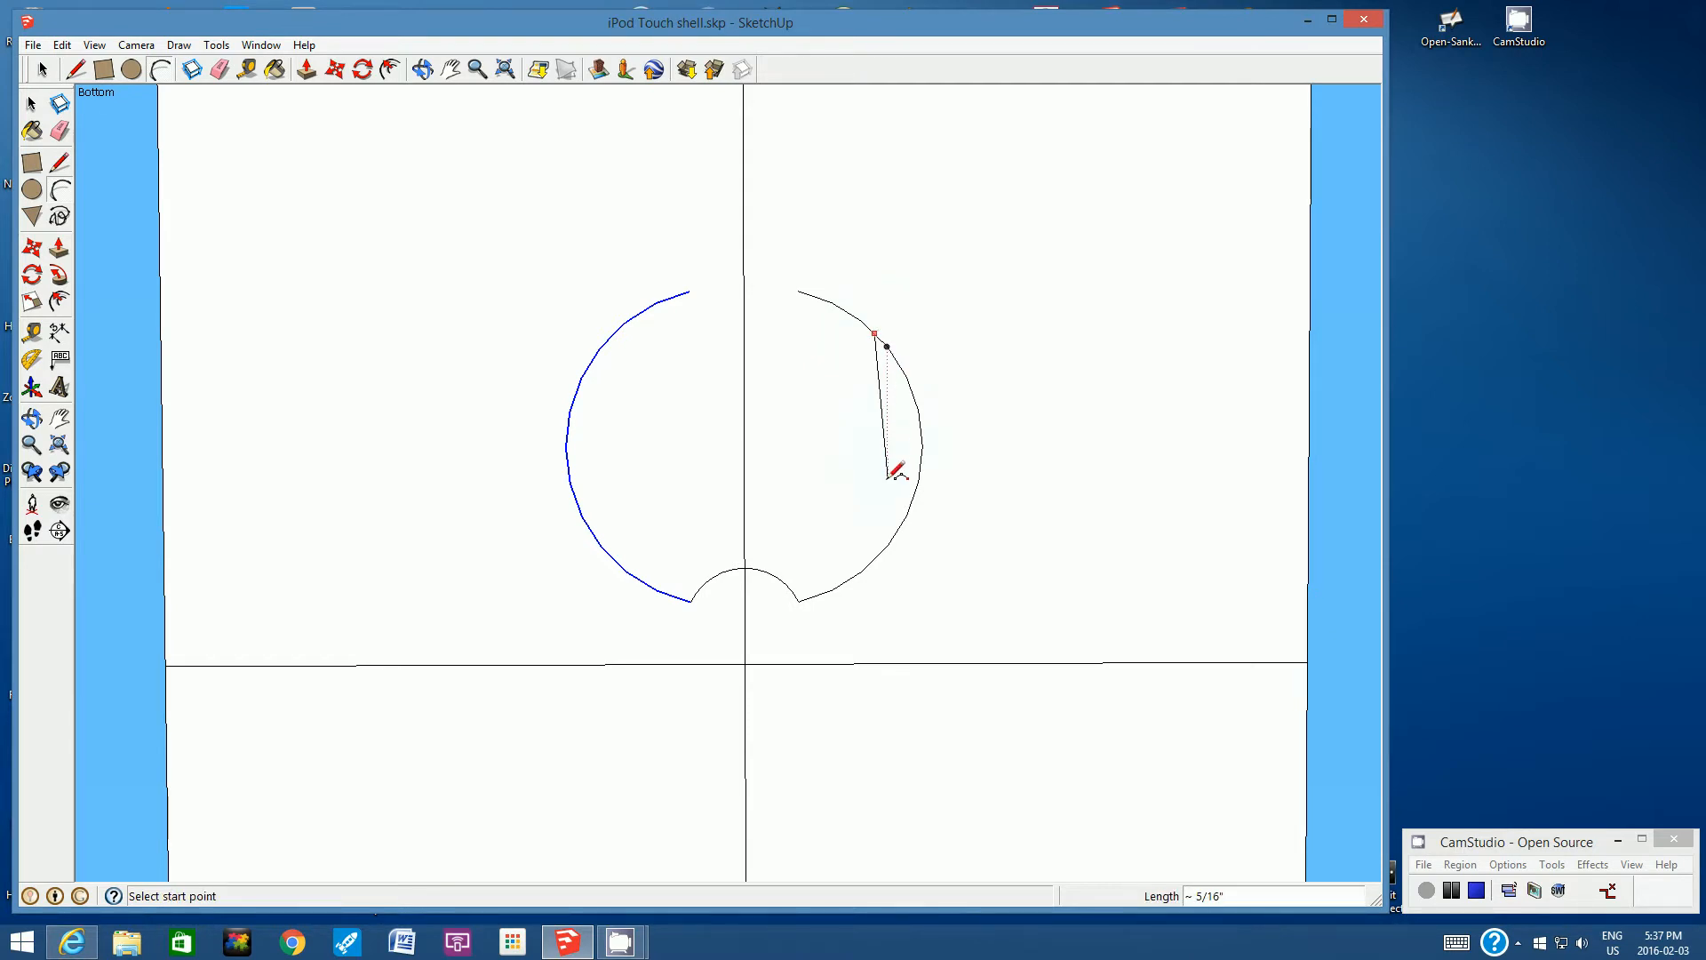
pyautogui.click(874, 558)
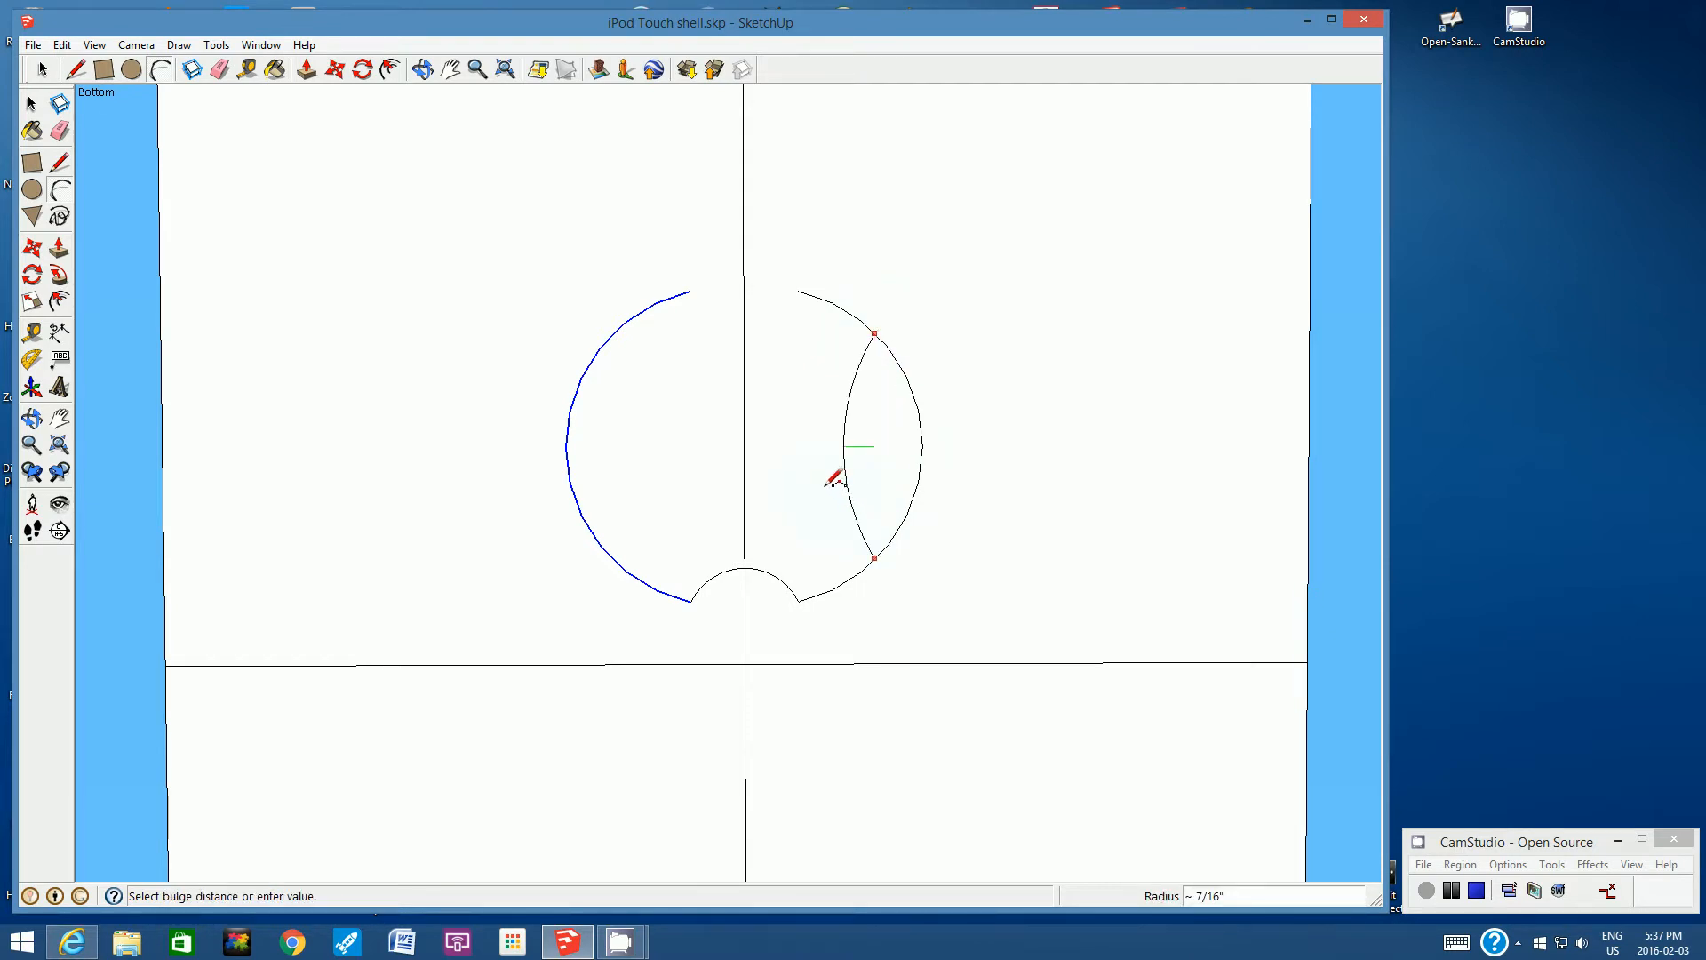
pyautogui.click(814, 474)
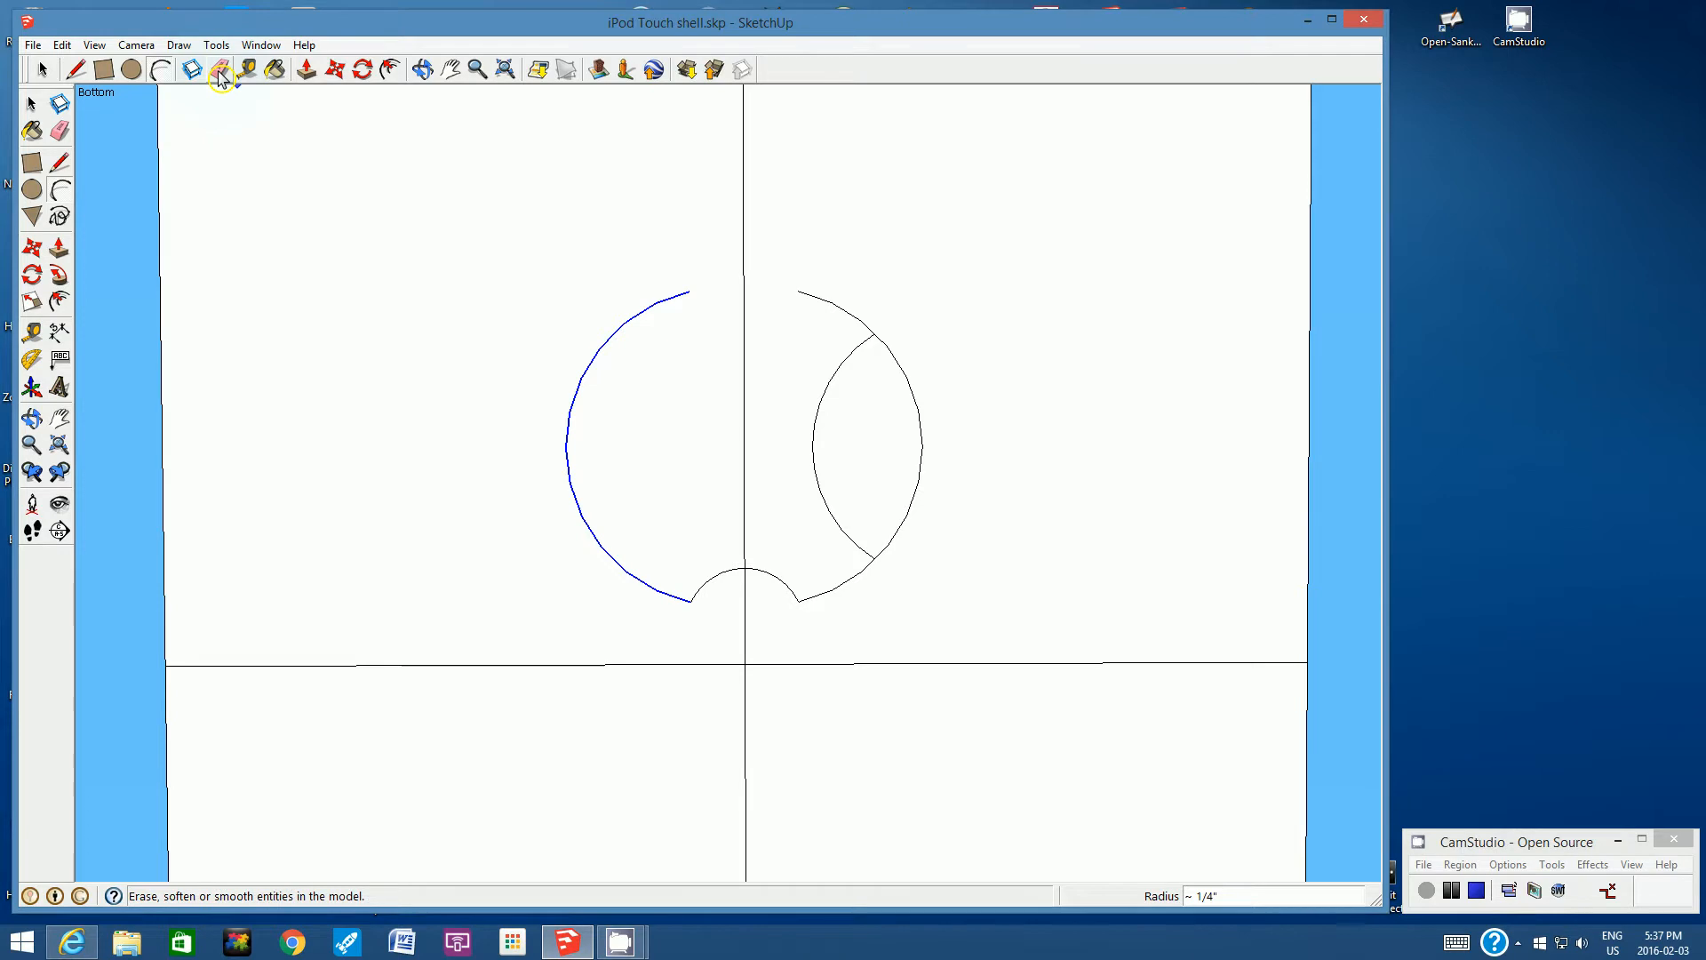
pyautogui.click(219, 73)
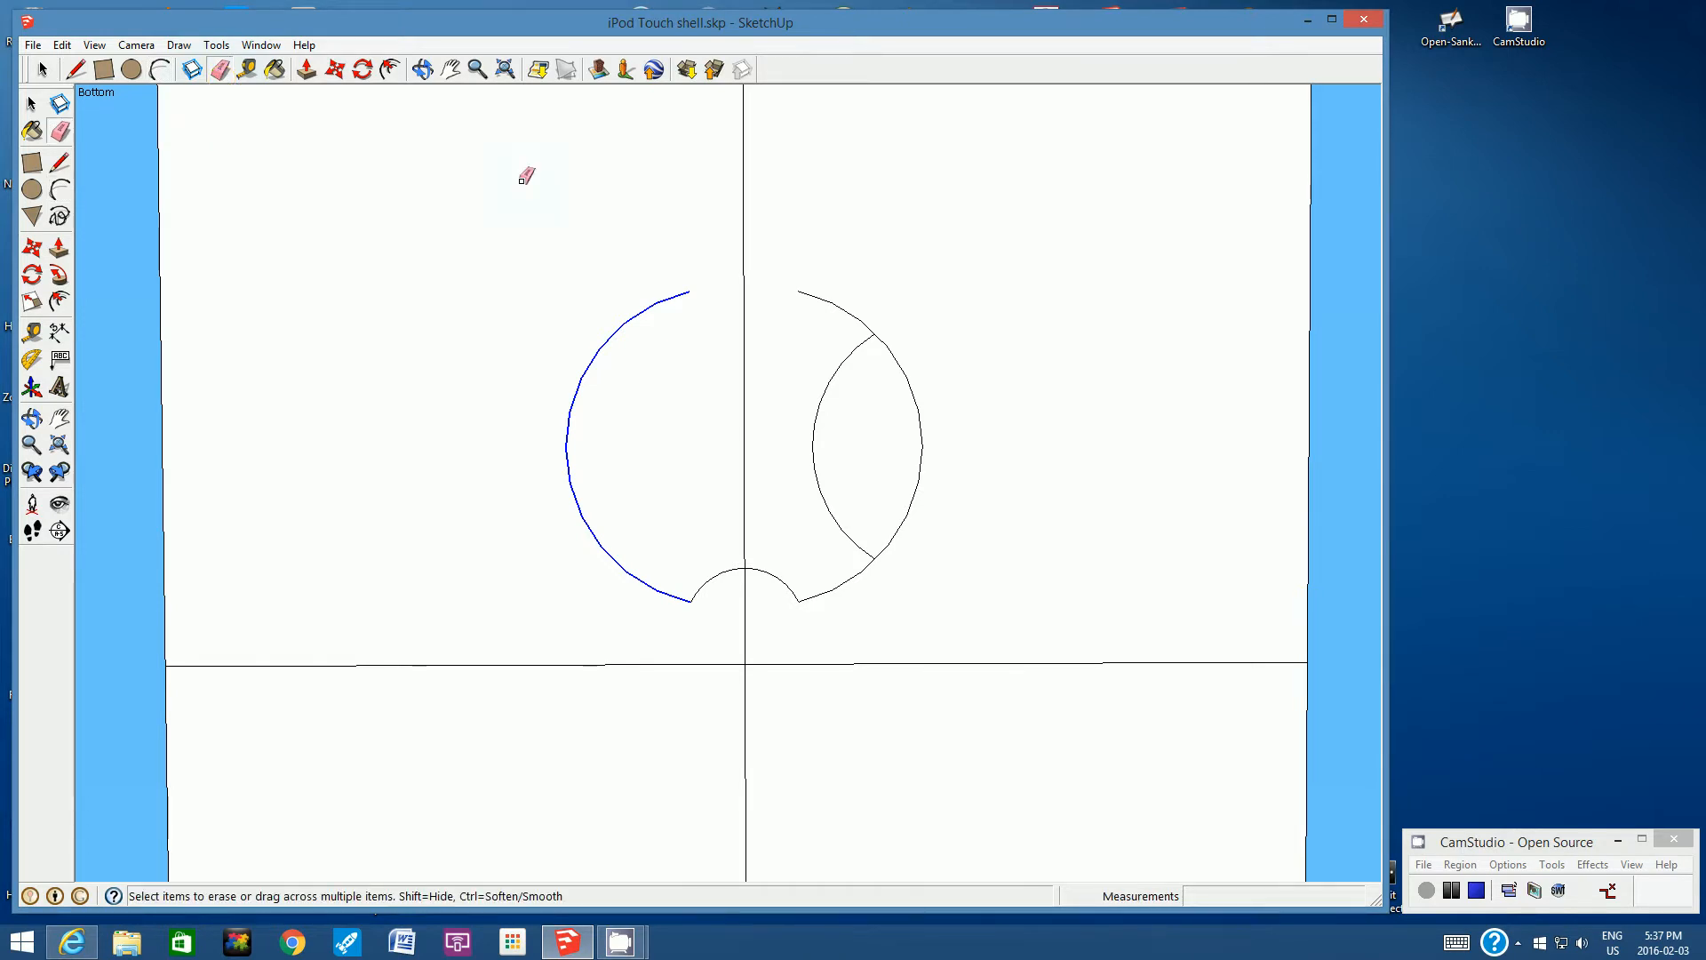
pyautogui.click(923, 439)
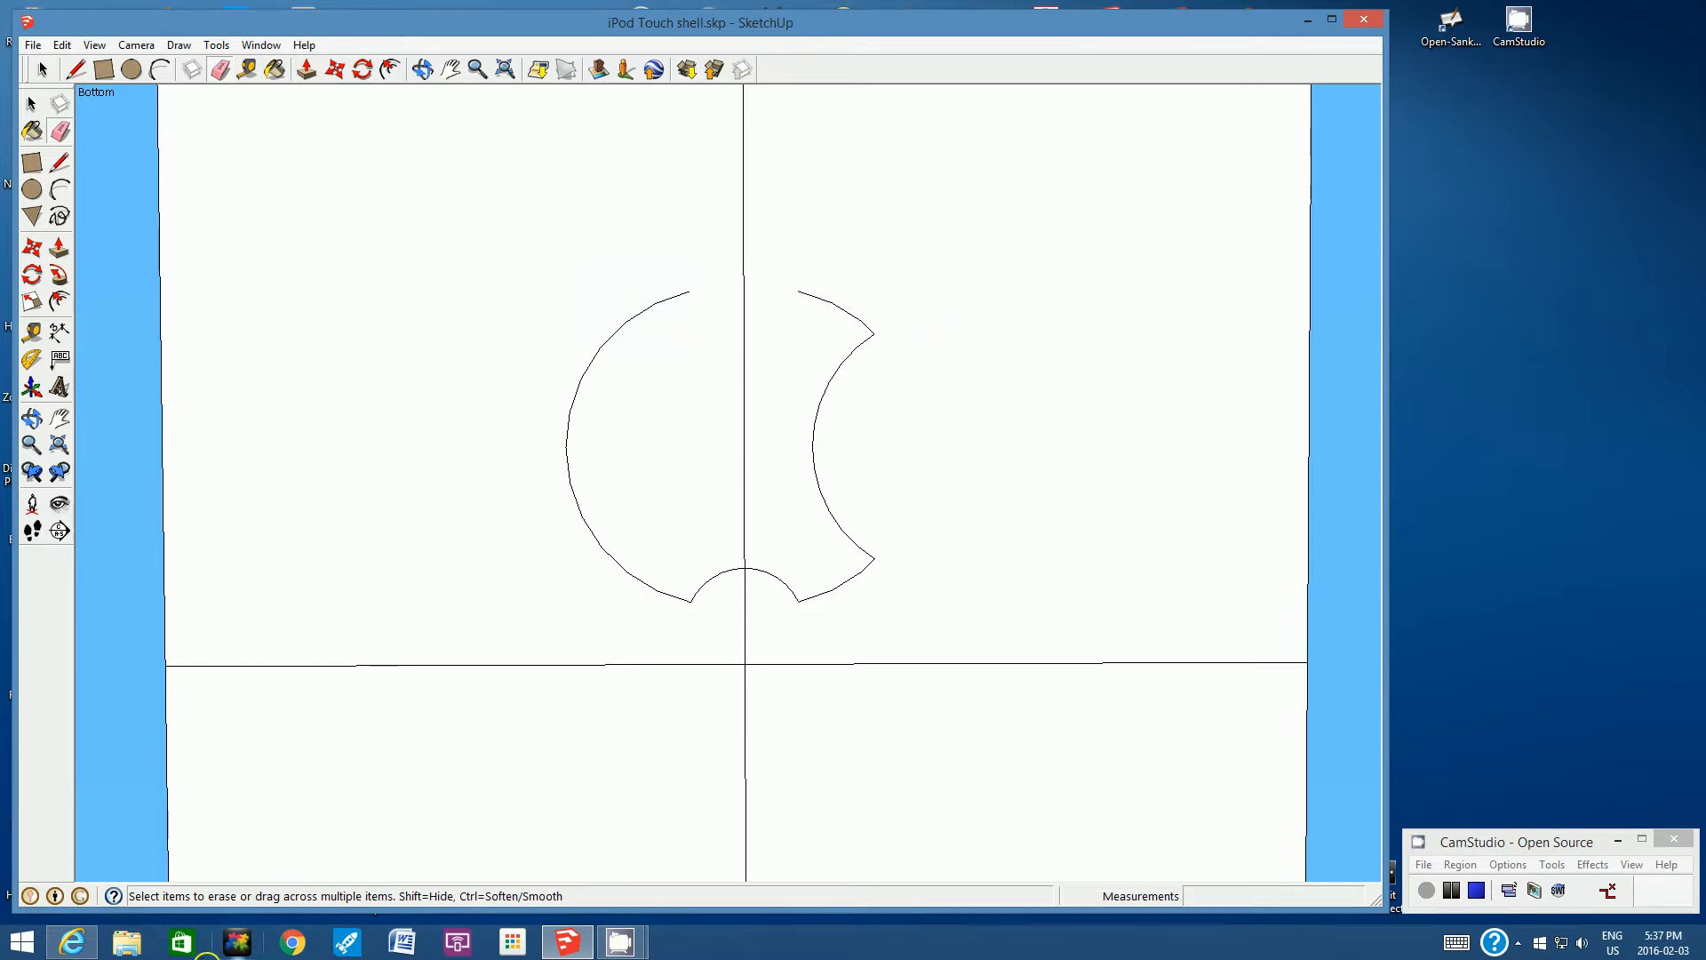
# Check the browser's reference logo, then in SketchUp draw the apple's upper-left lobe, tangent to the left arc and ending on the centre line, bulge about 1/16"
pyautogui.click(75, 943)
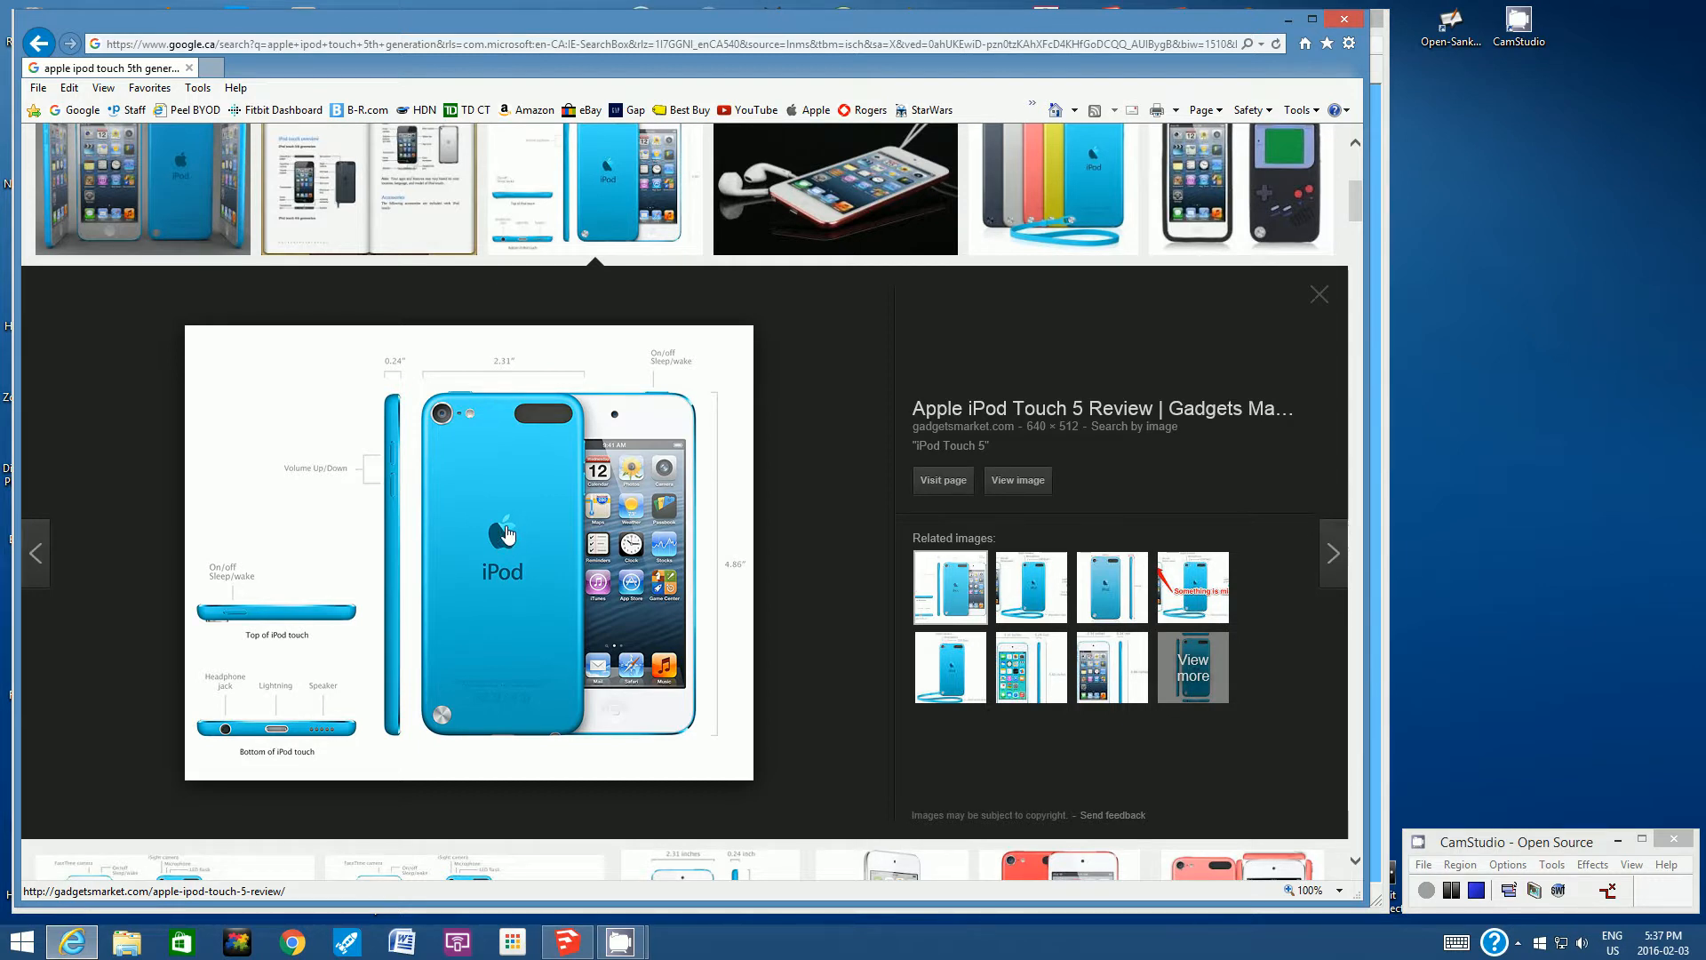
pyautogui.click(567, 942)
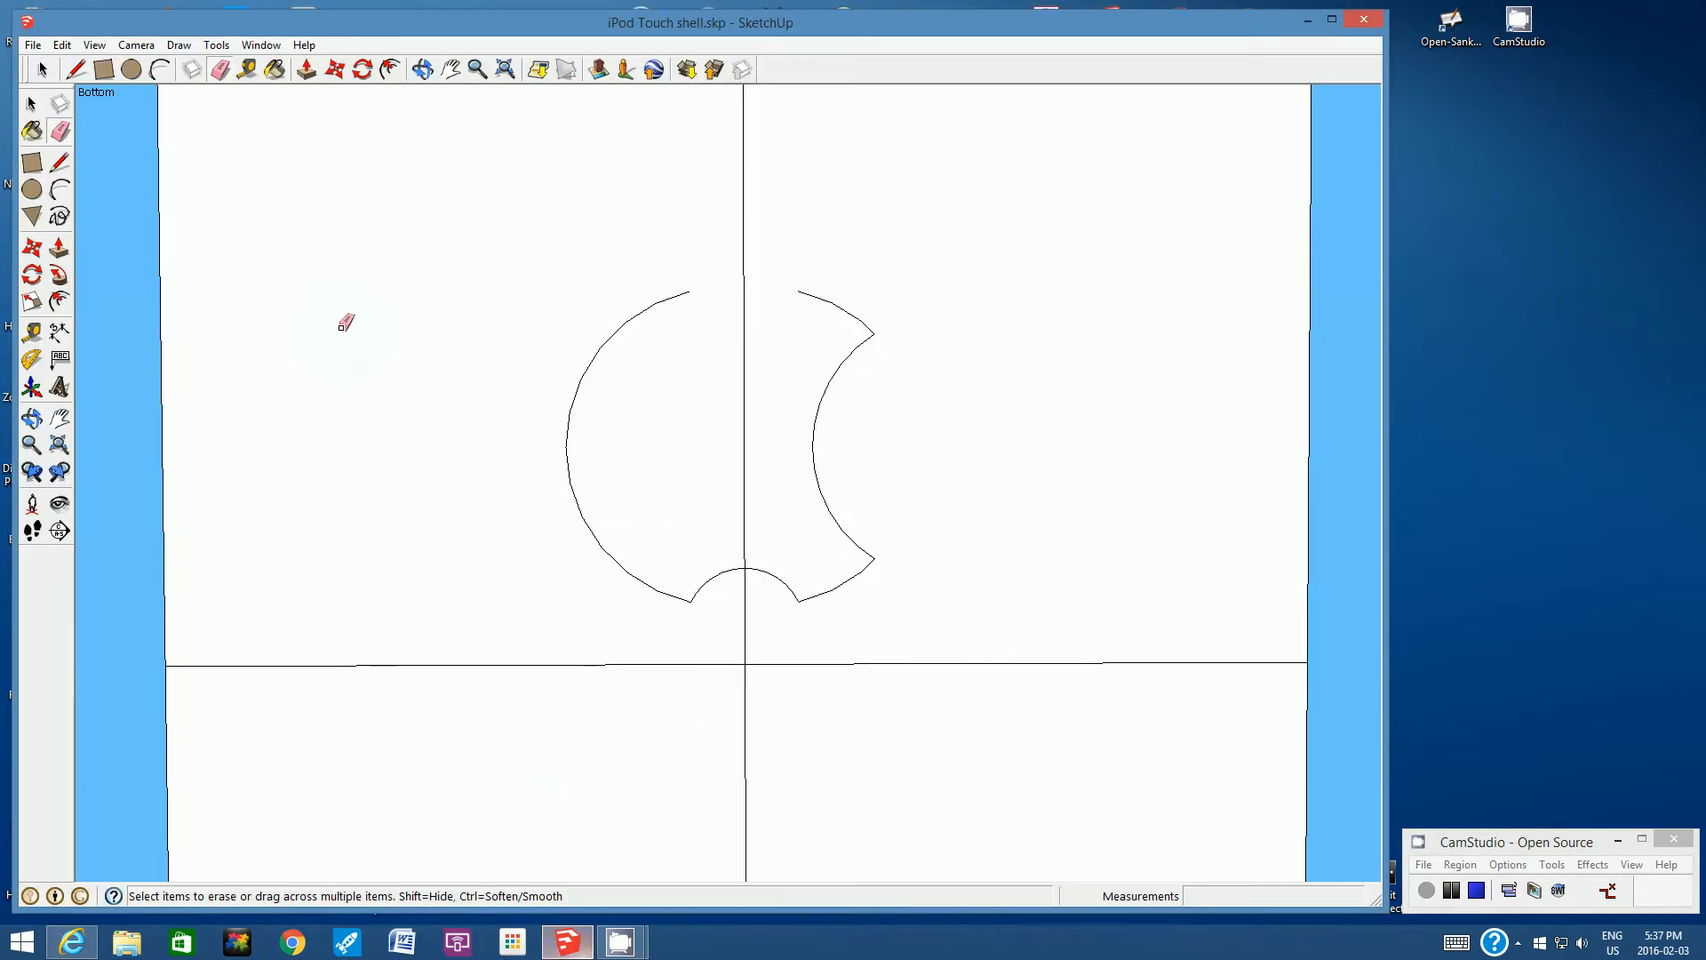
pyautogui.click(161, 72)
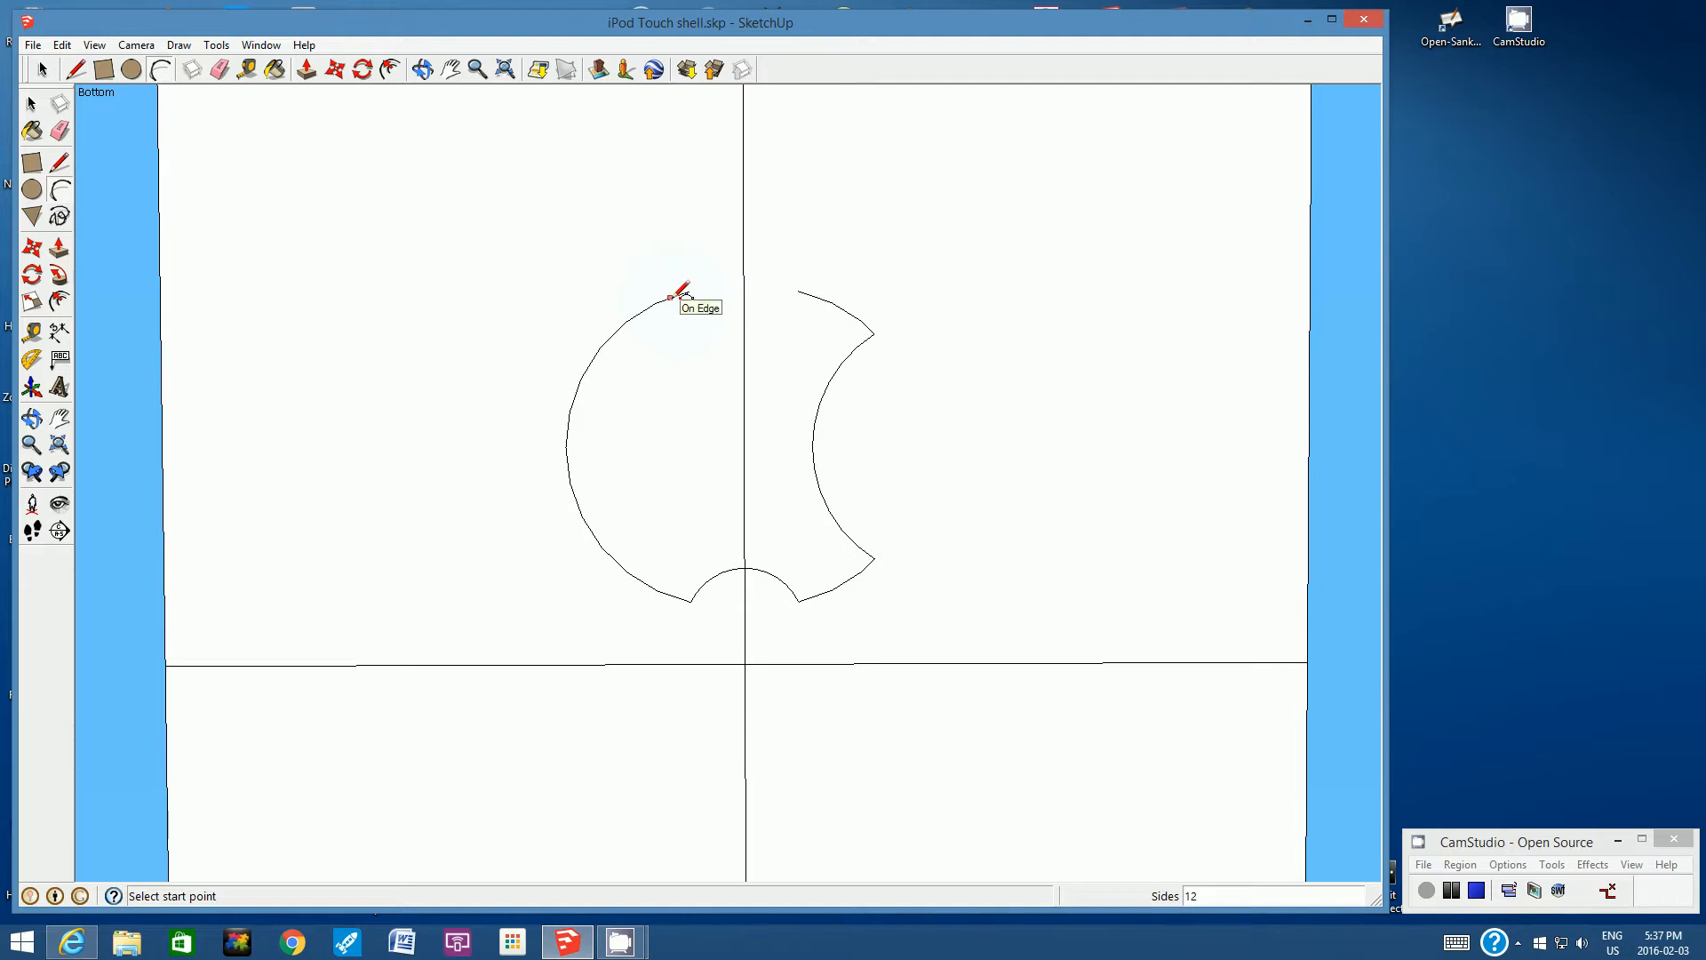
pyautogui.click(477, 69)
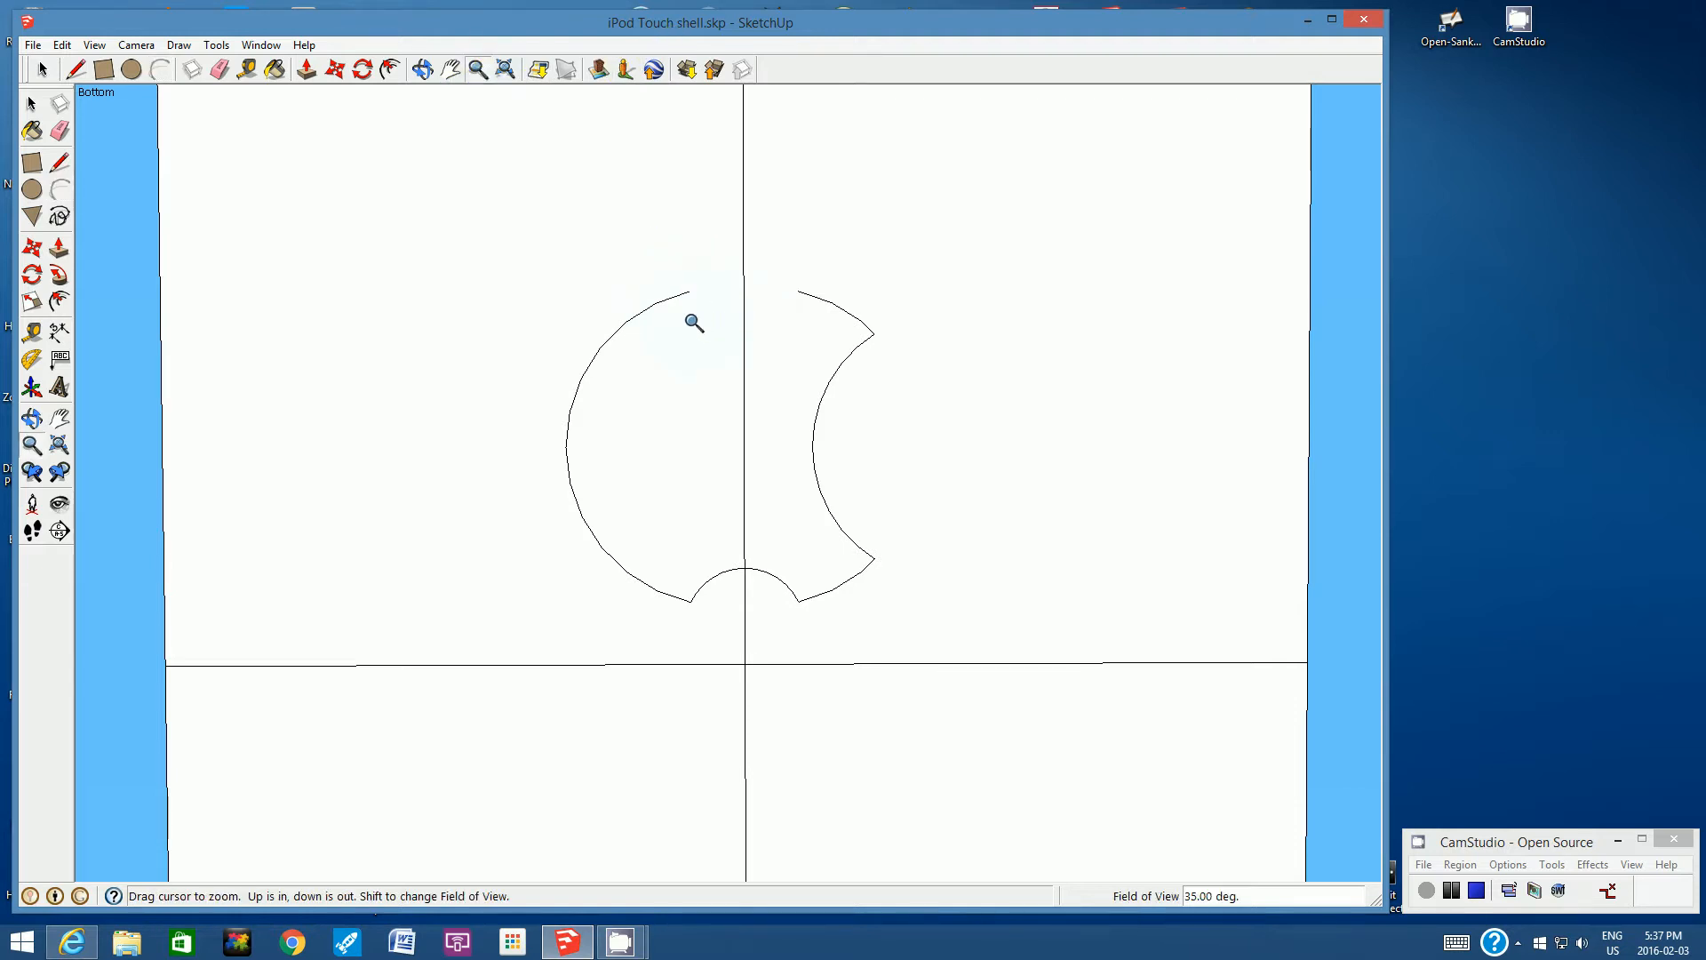
pyautogui.scroll(3, 694, 323)
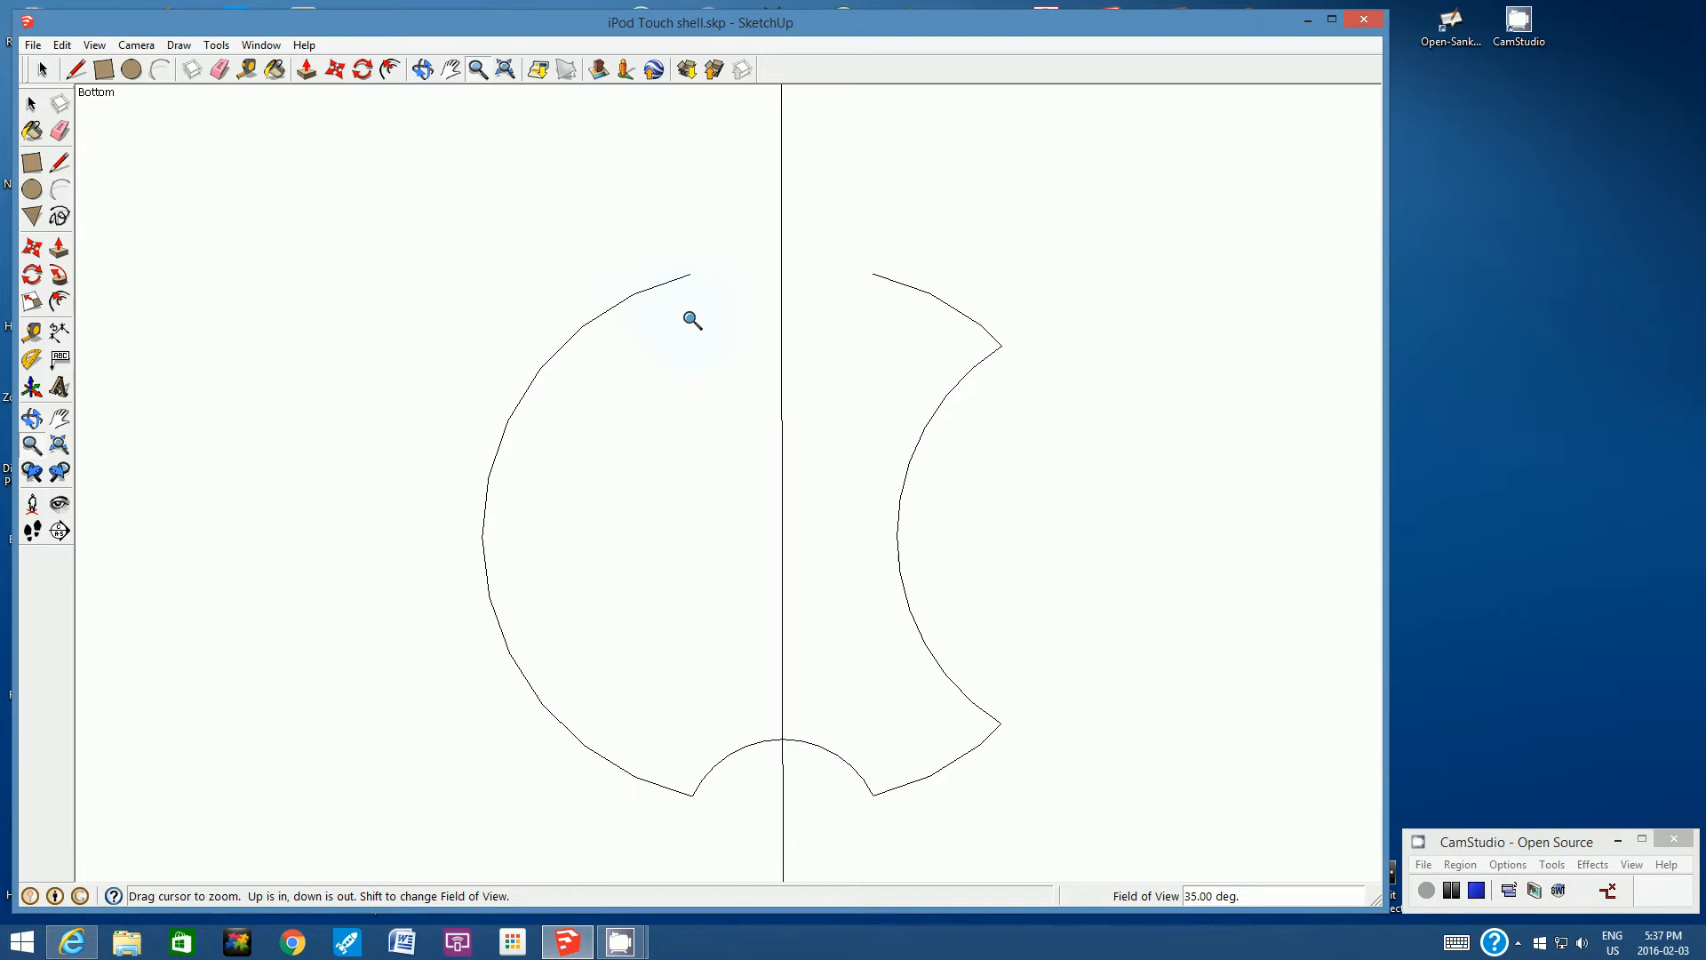
pyautogui.click(160, 70)
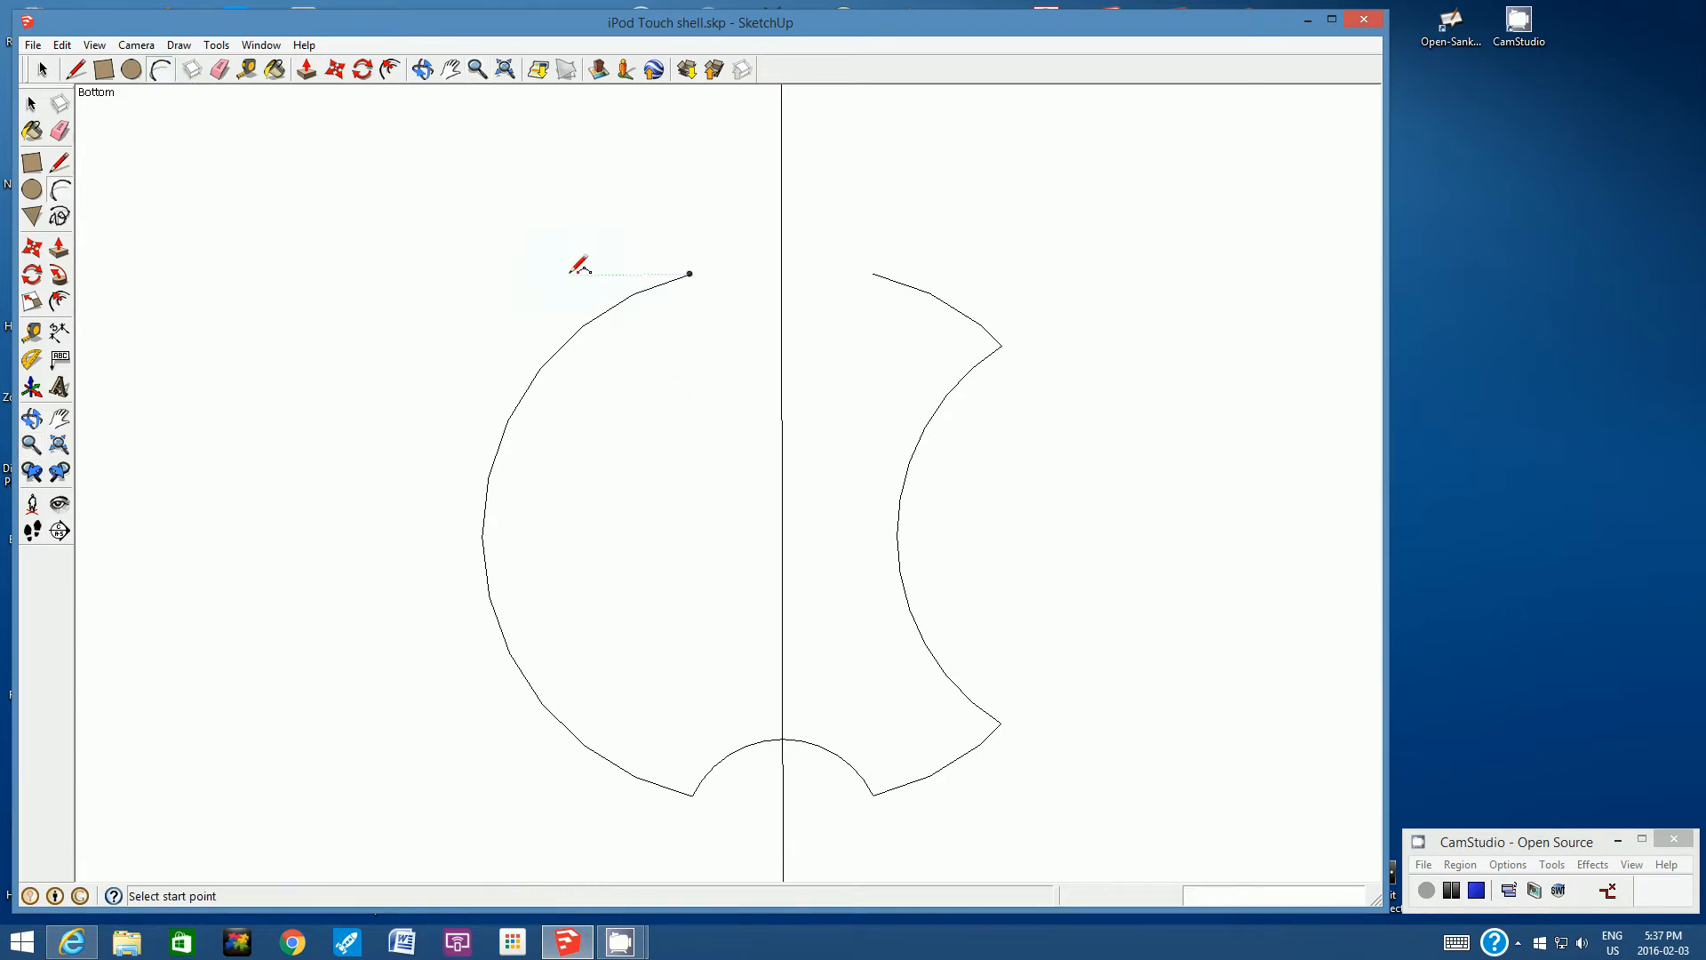
pyautogui.click(653, 287)
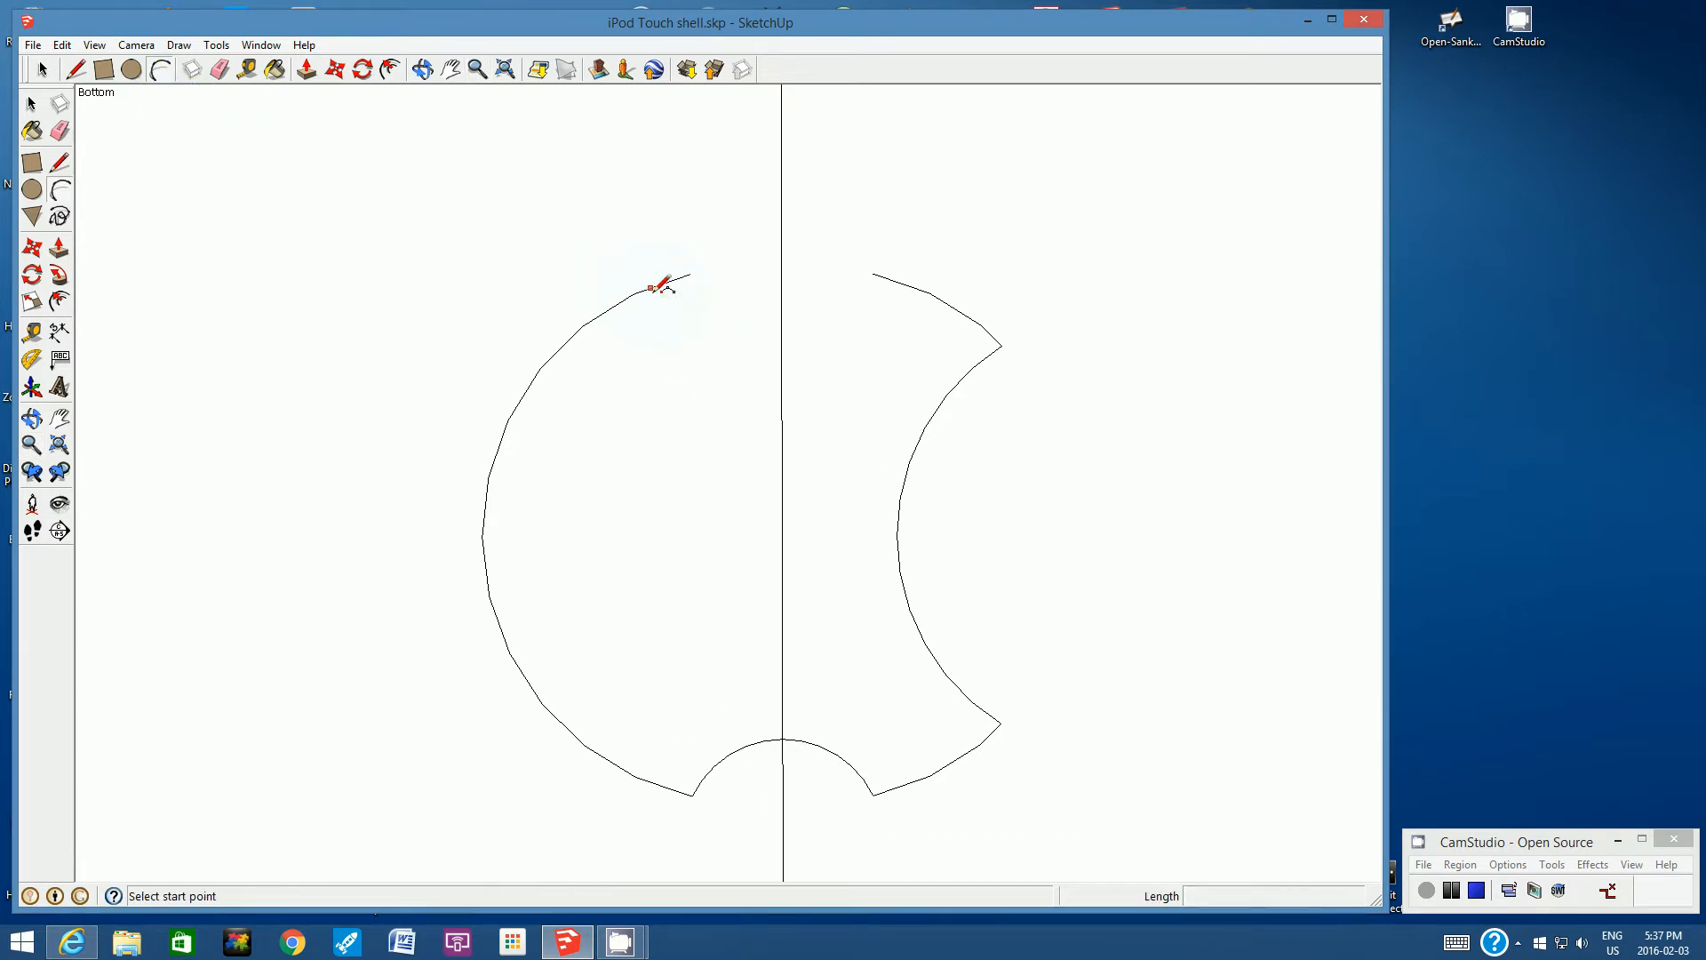
pyautogui.click(782, 373)
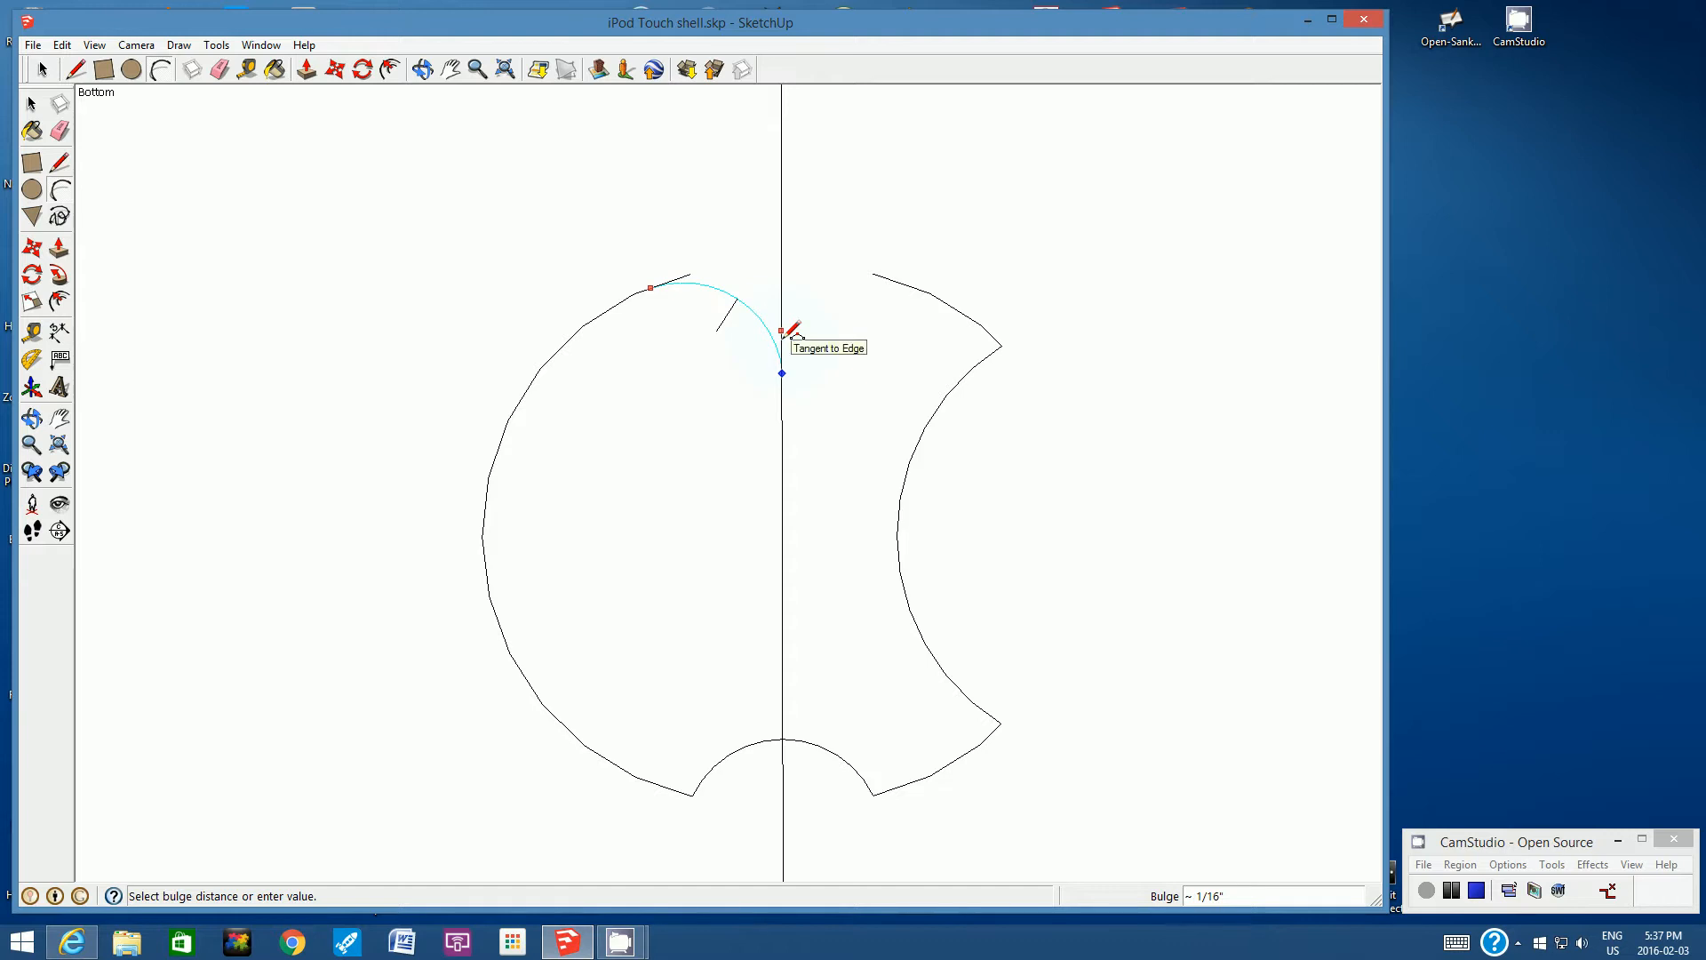
pyautogui.click(789, 334)
pyautogui.click(794, 333)
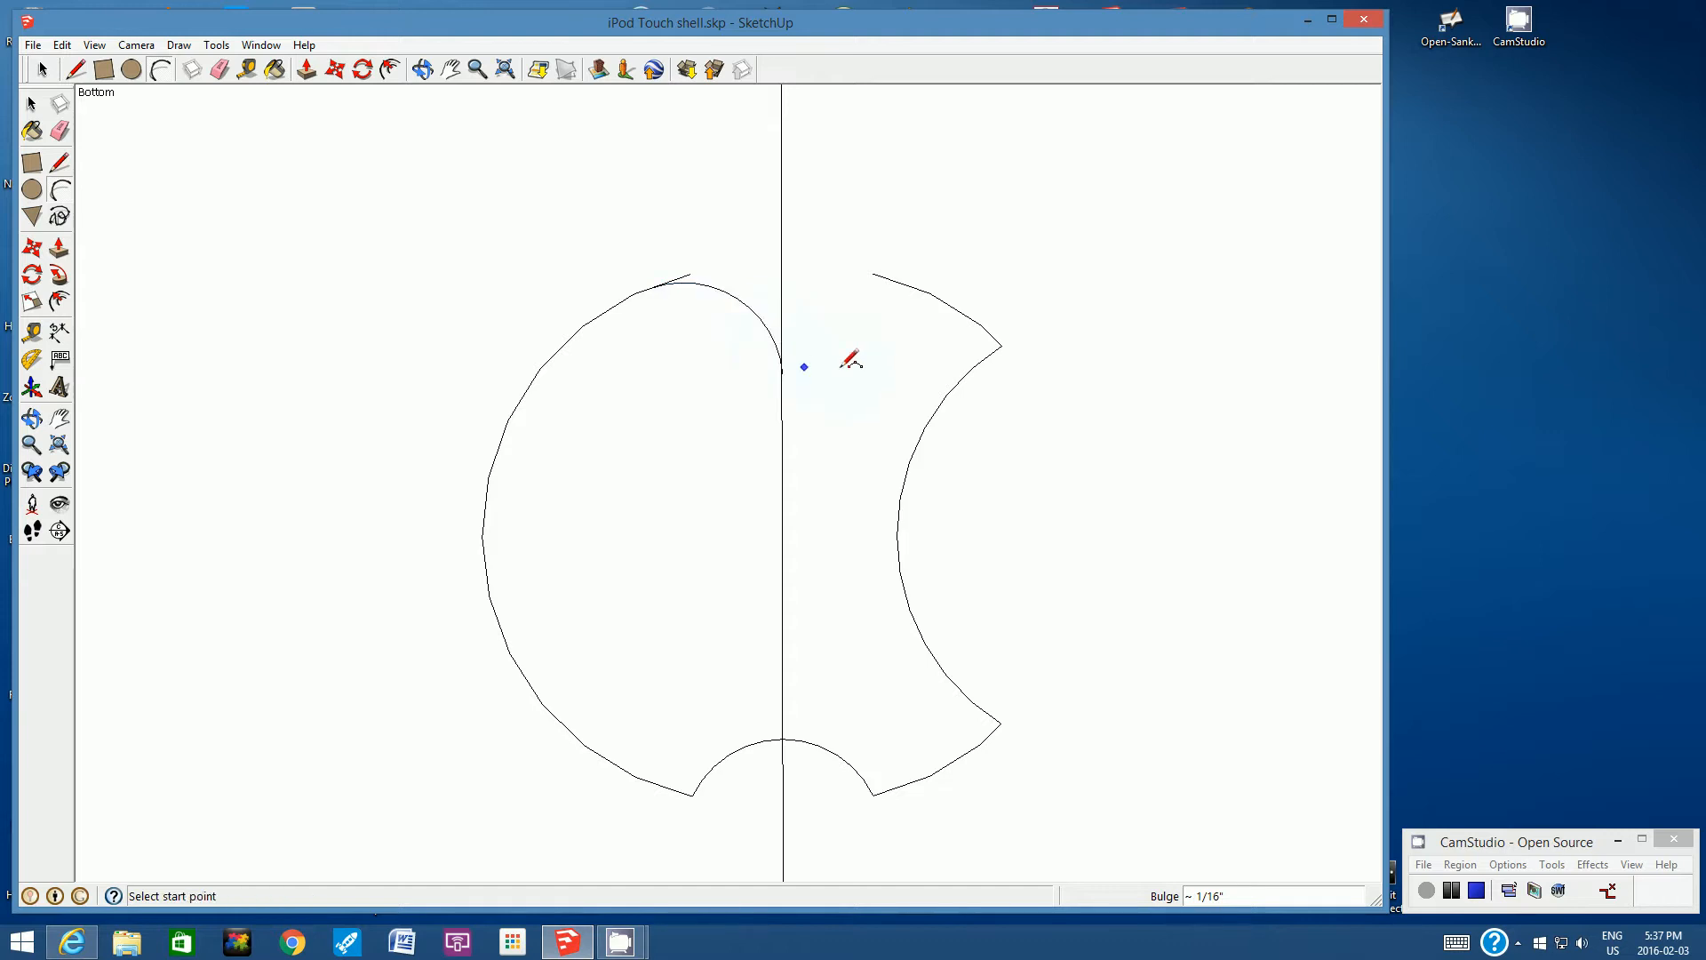
# Draw the matching upper-right lobe arc to the same centre-line point with about 1/16" bulge, and erase both leftover side-arc stubs
pyautogui.click(899, 283)
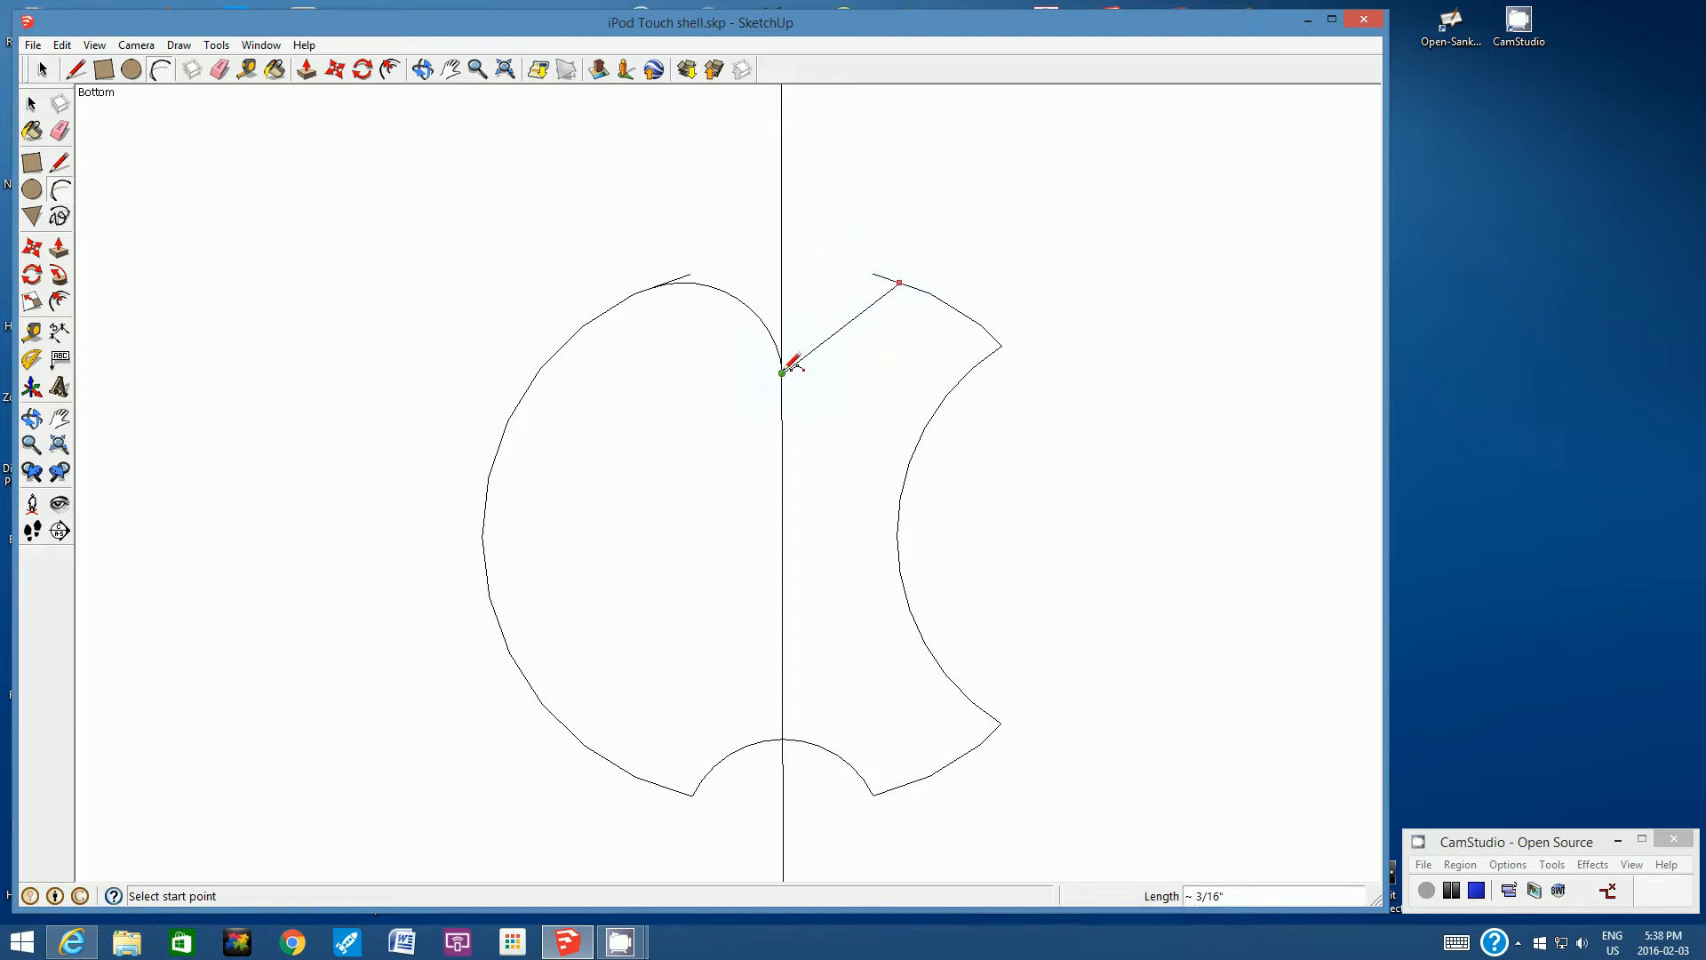
pyautogui.click(783, 371)
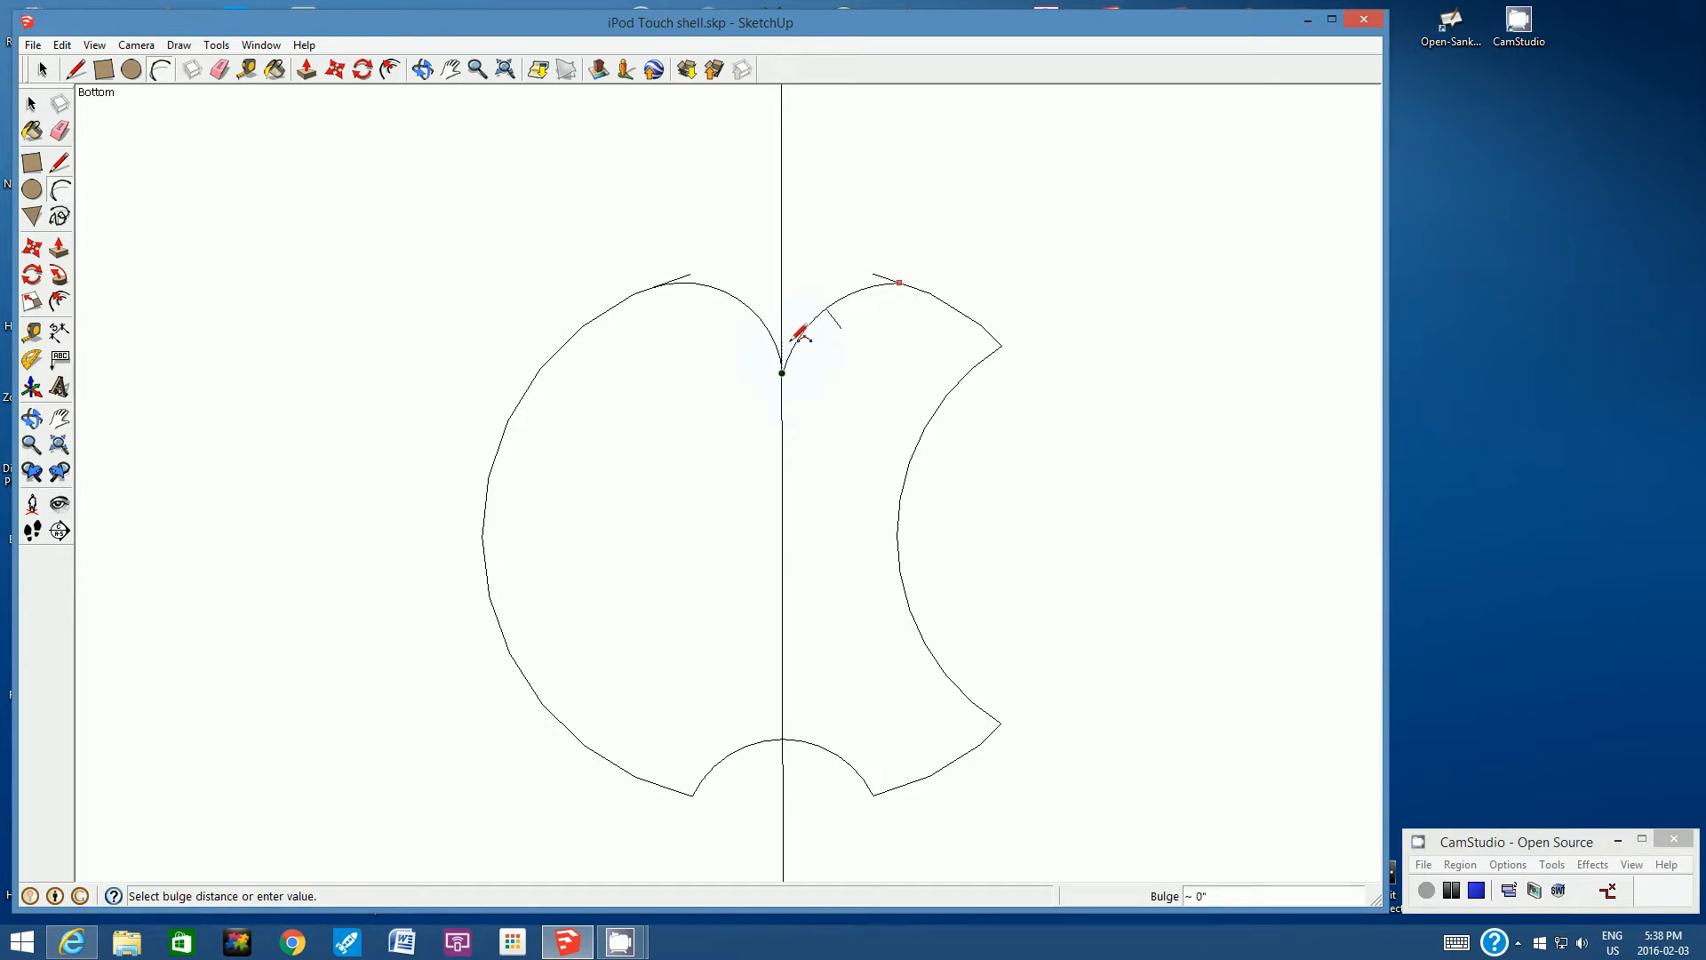
pyautogui.click(793, 330)
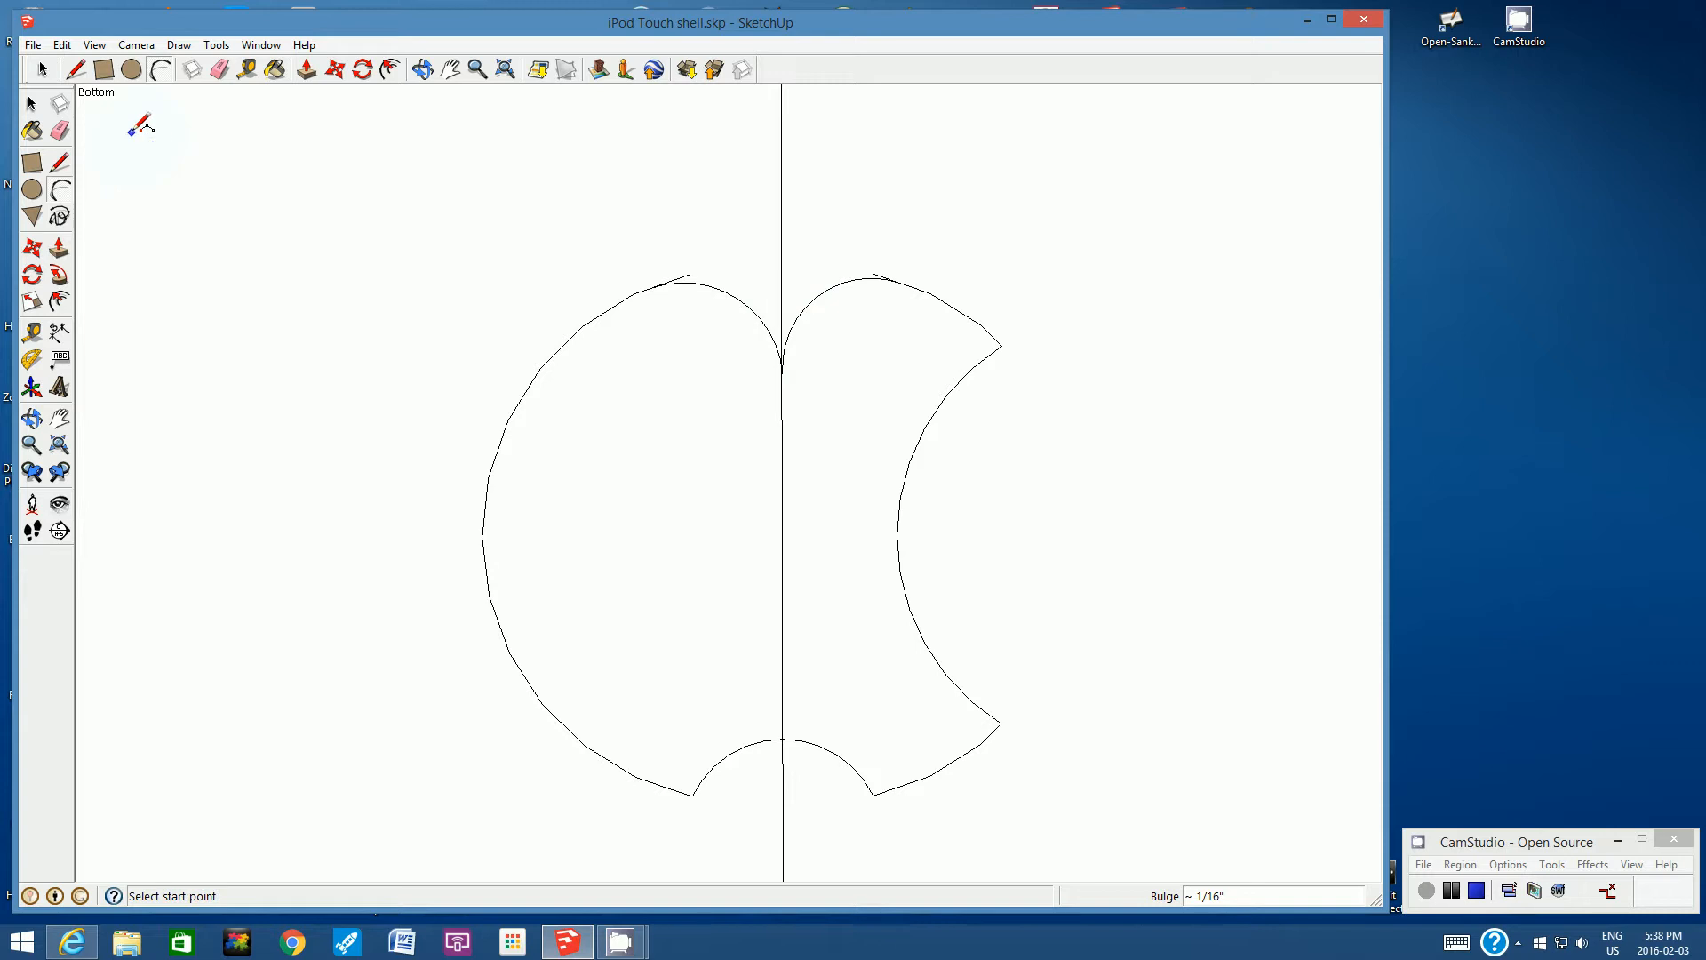
pyautogui.click(219, 70)
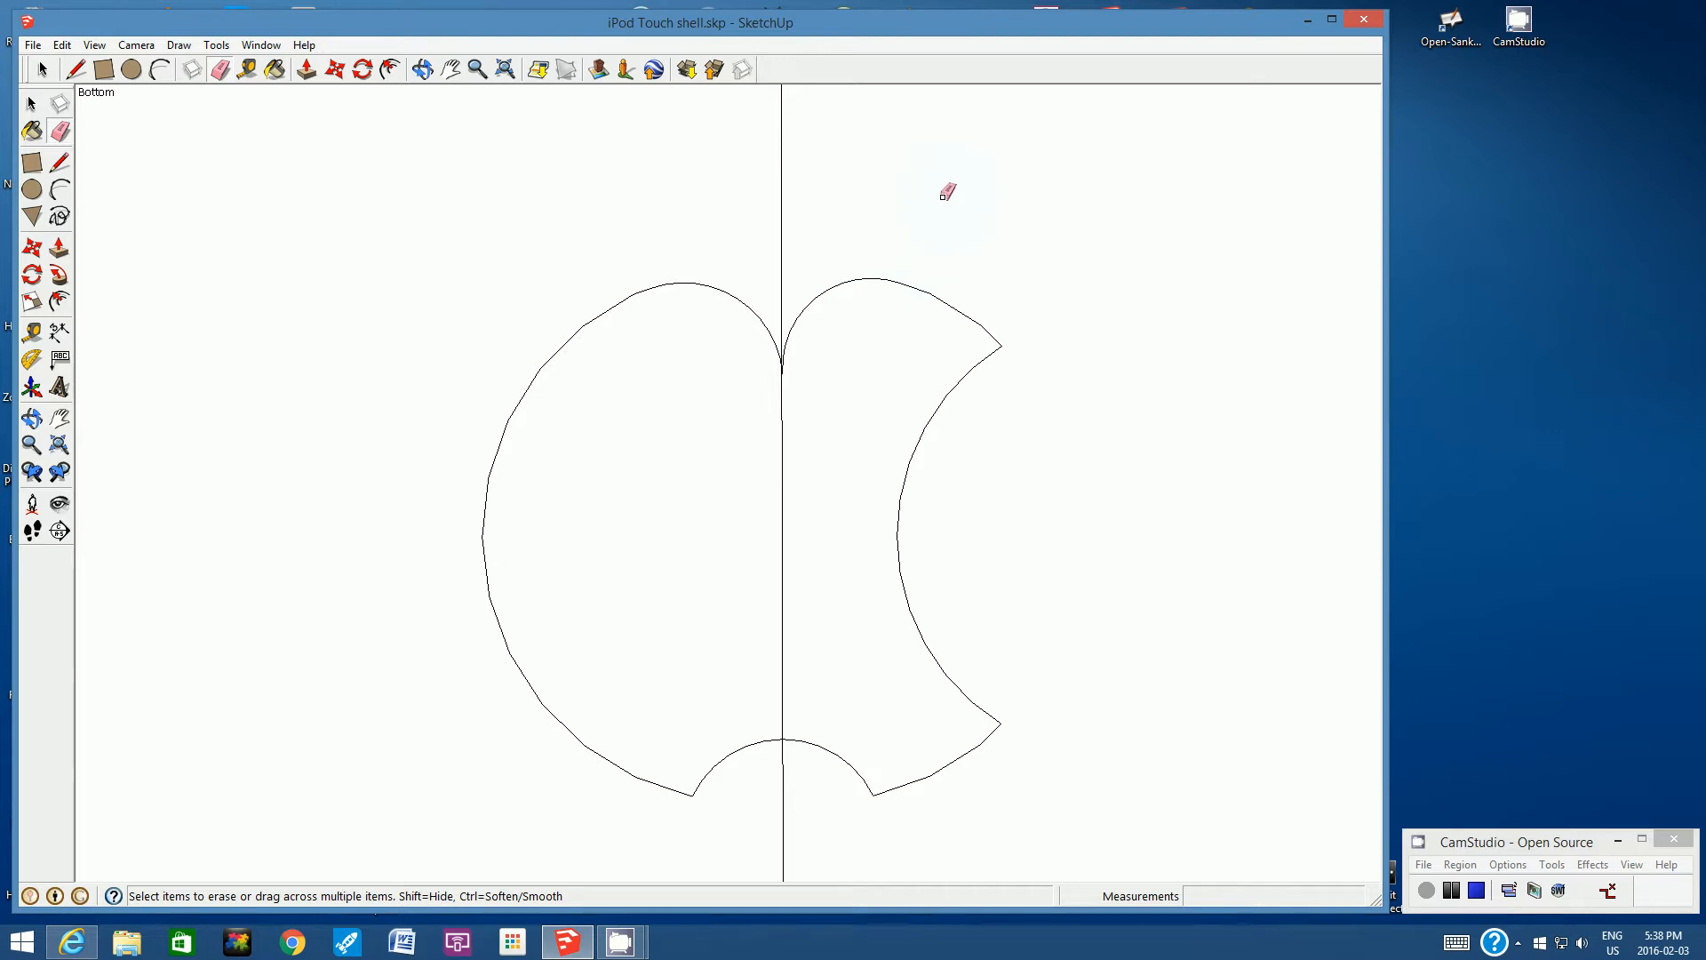
# Compare with the browser's reference logo and draw the leaf's upper-left arc in SketchUp, slanting across the centre line above the apple, bulge about 1/16"
pyautogui.click(72, 942)
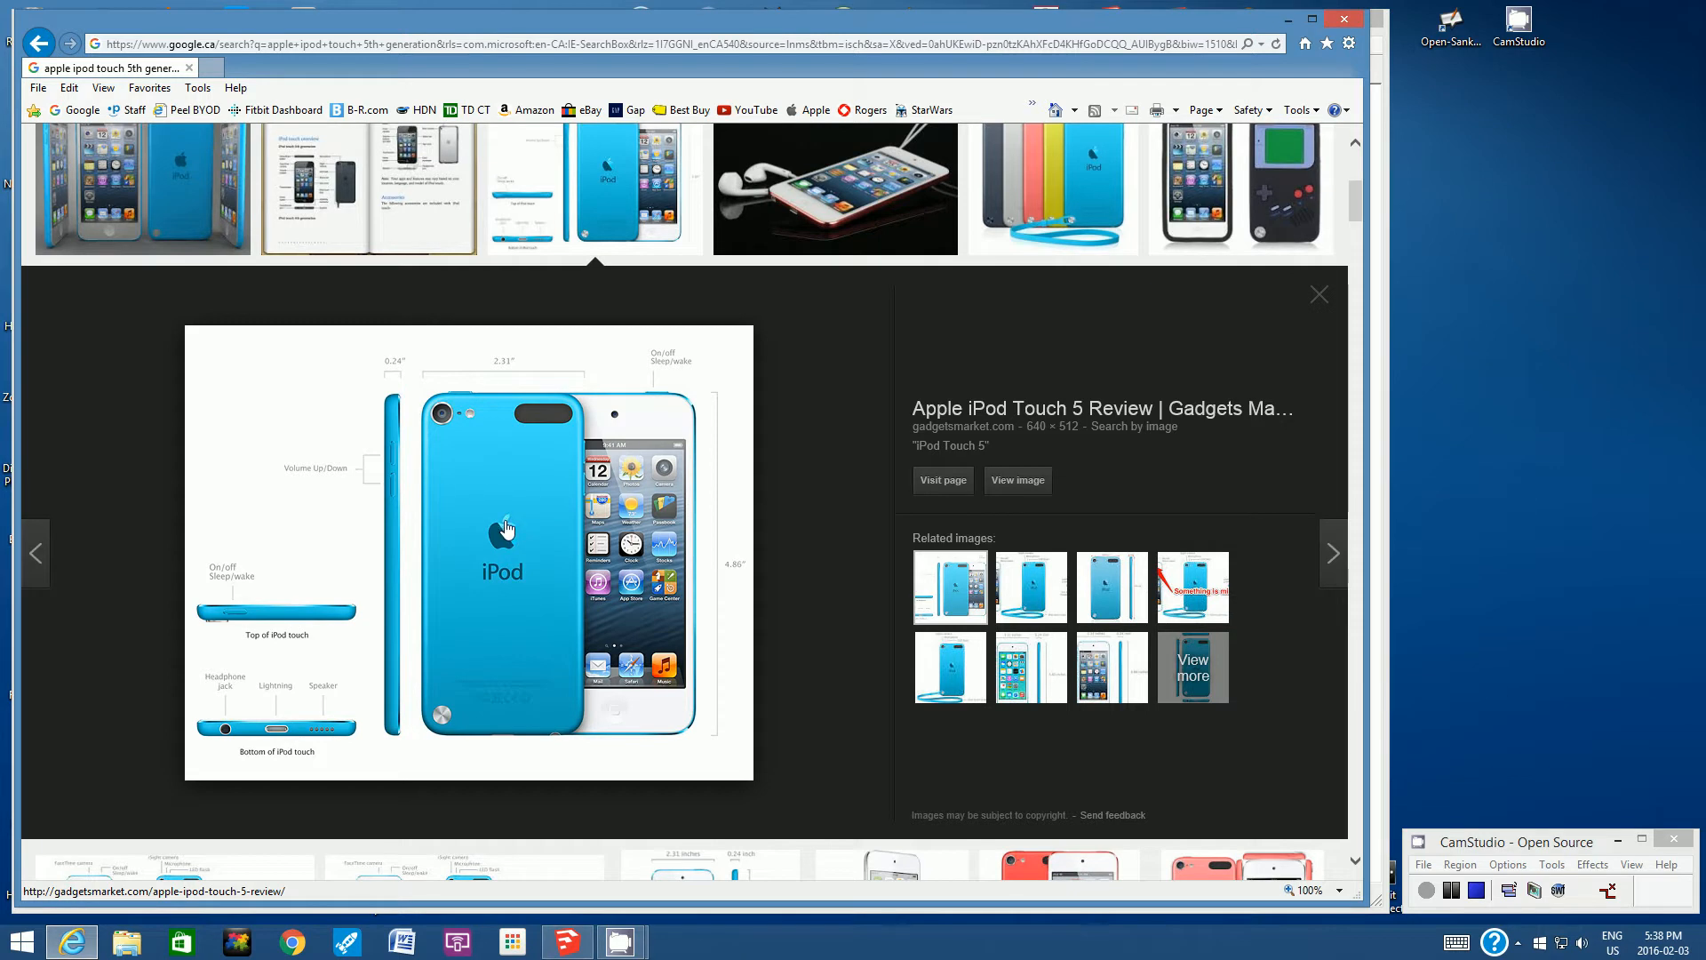
pyautogui.click(565, 942)
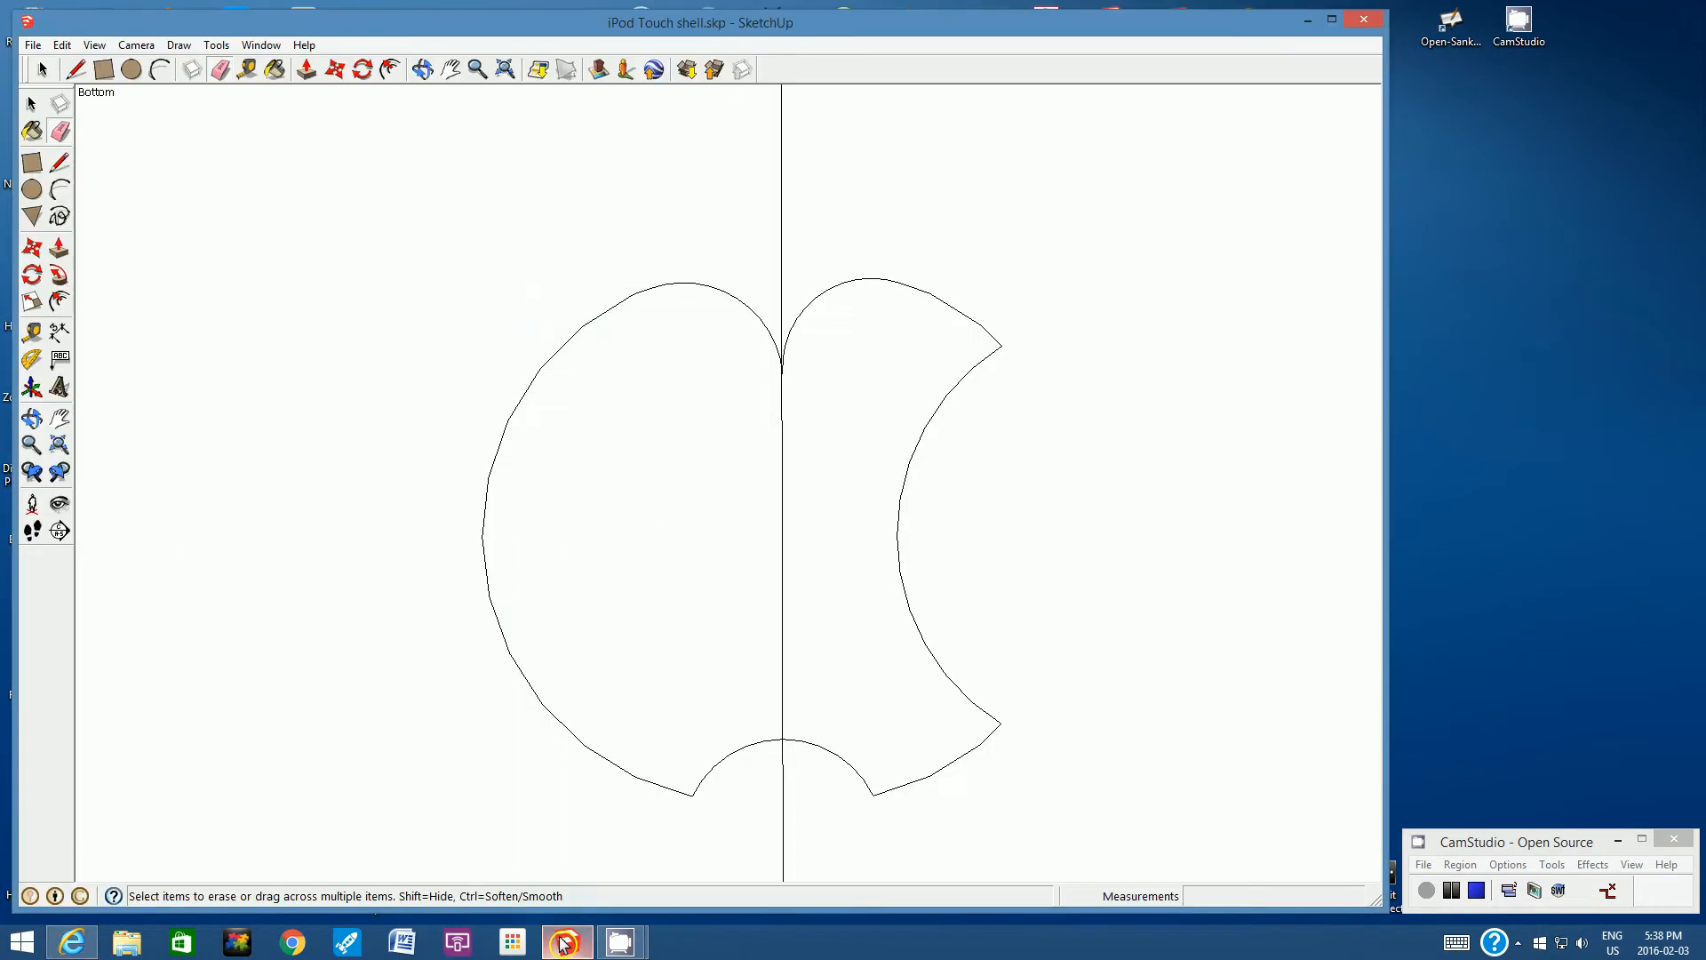
pyautogui.click(450, 69)
pyautogui.moveTo(745, 272); pyautogui.dragTo(741, 346)
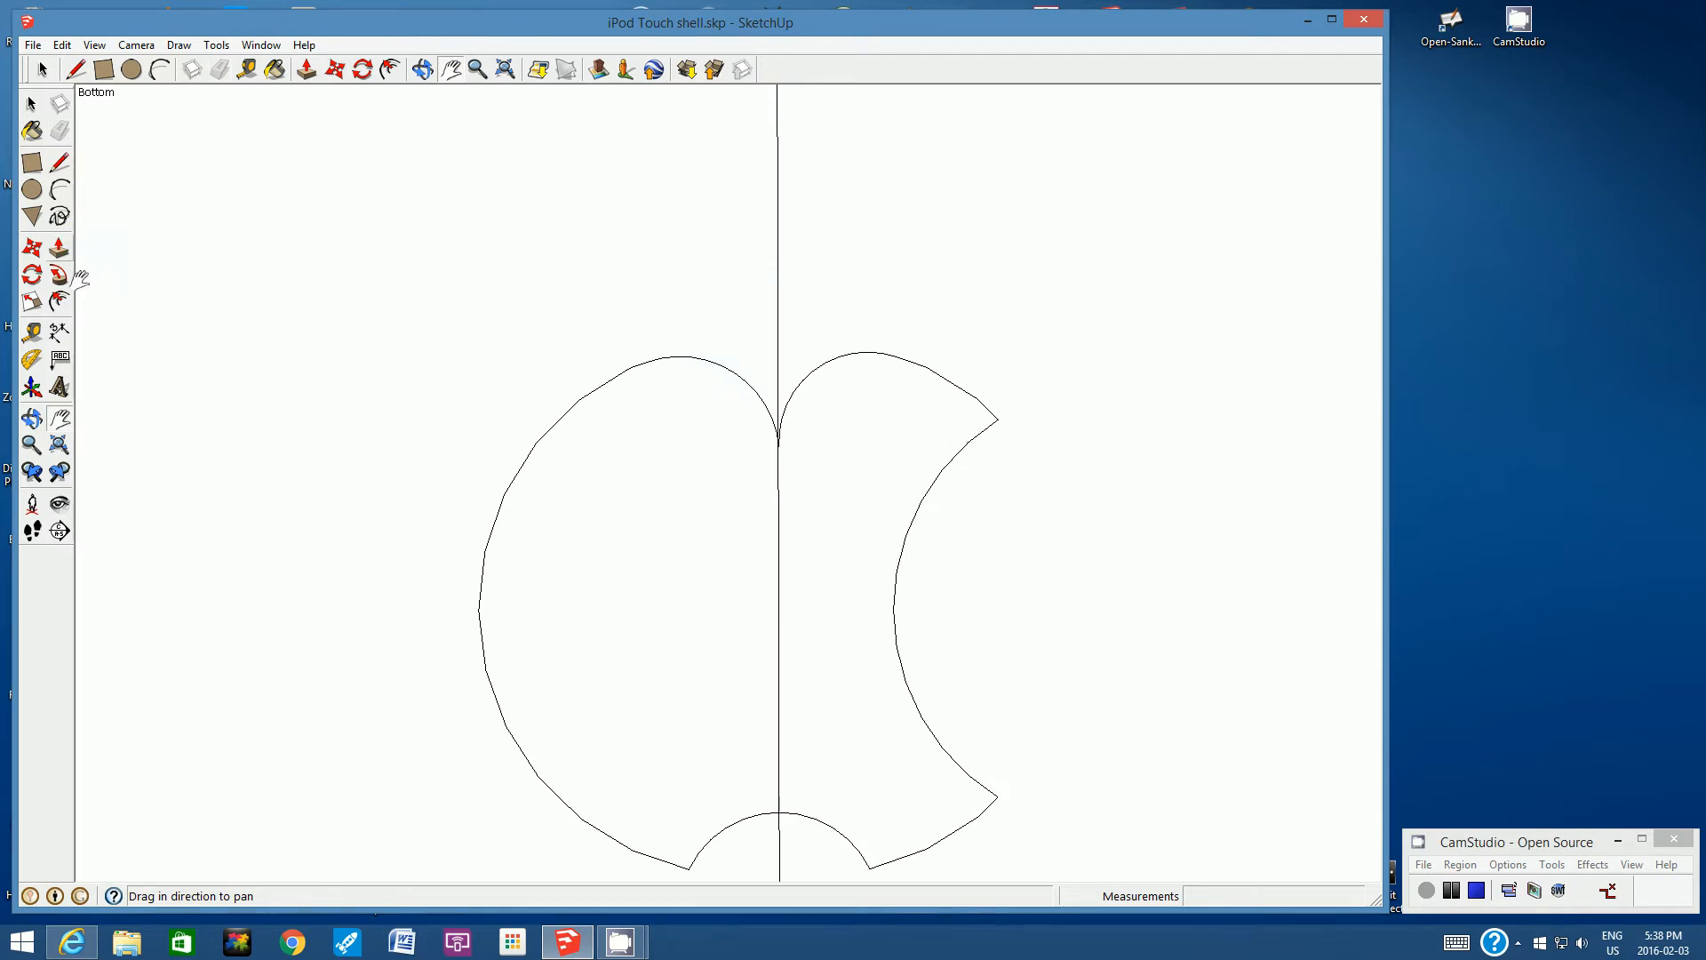
pyautogui.click(160, 69)
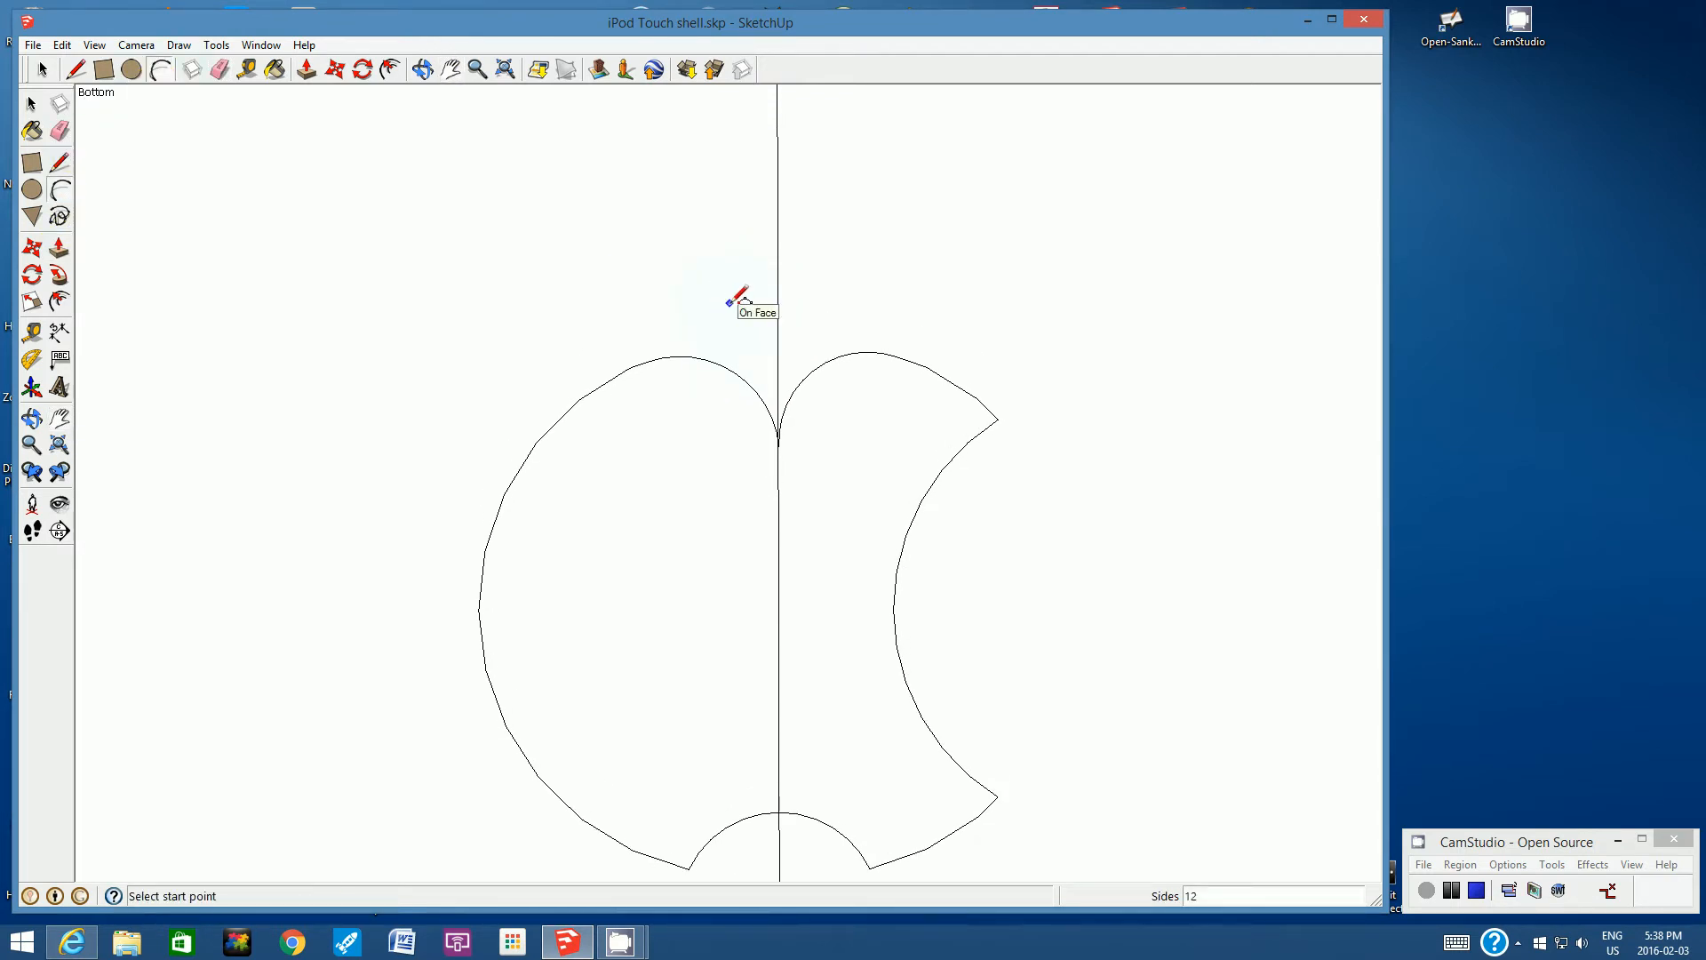
pyautogui.click(733, 305)
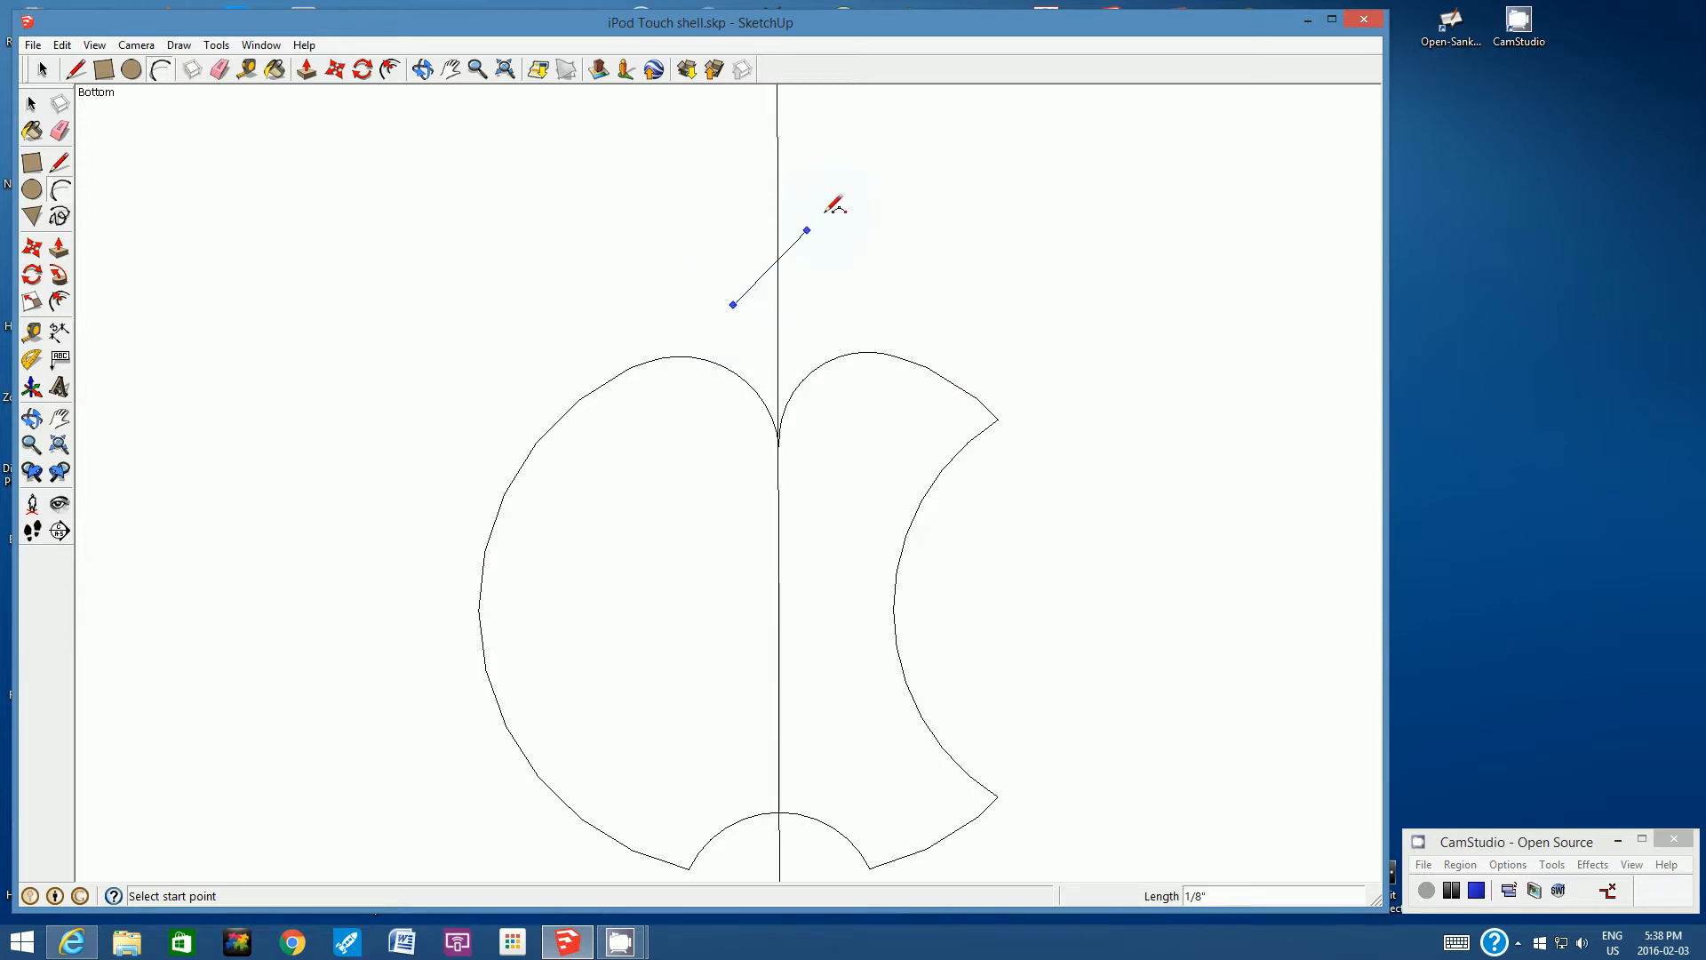
pyautogui.click(843, 192)
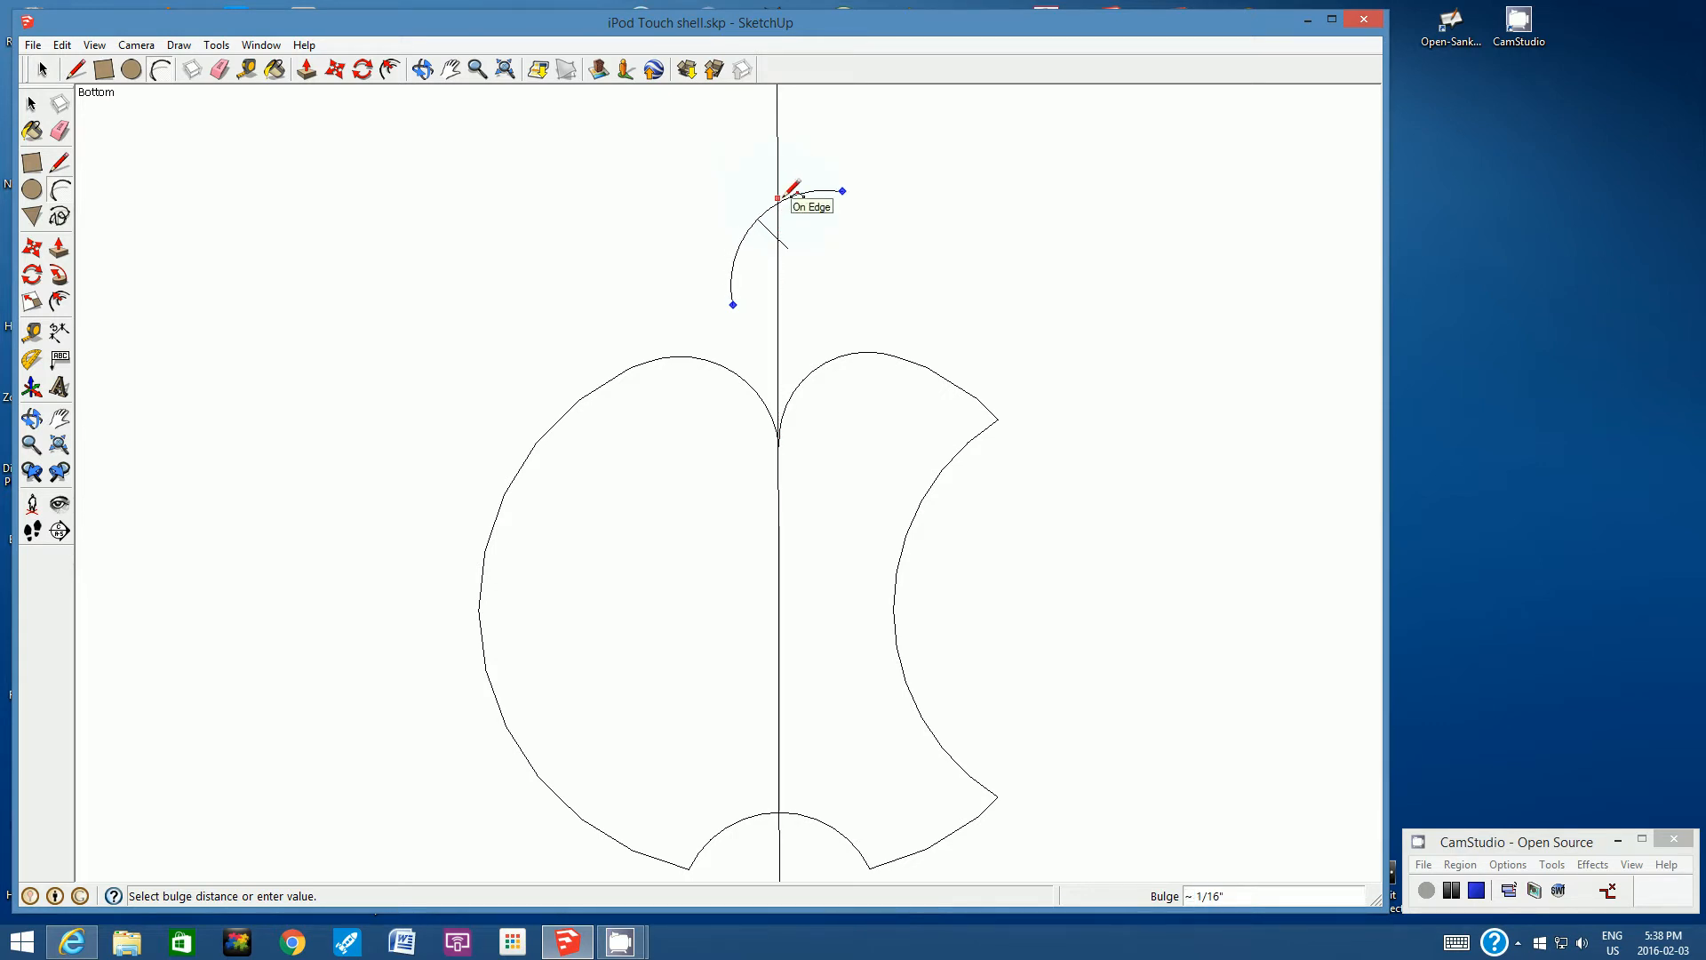
pyautogui.click(792, 191)
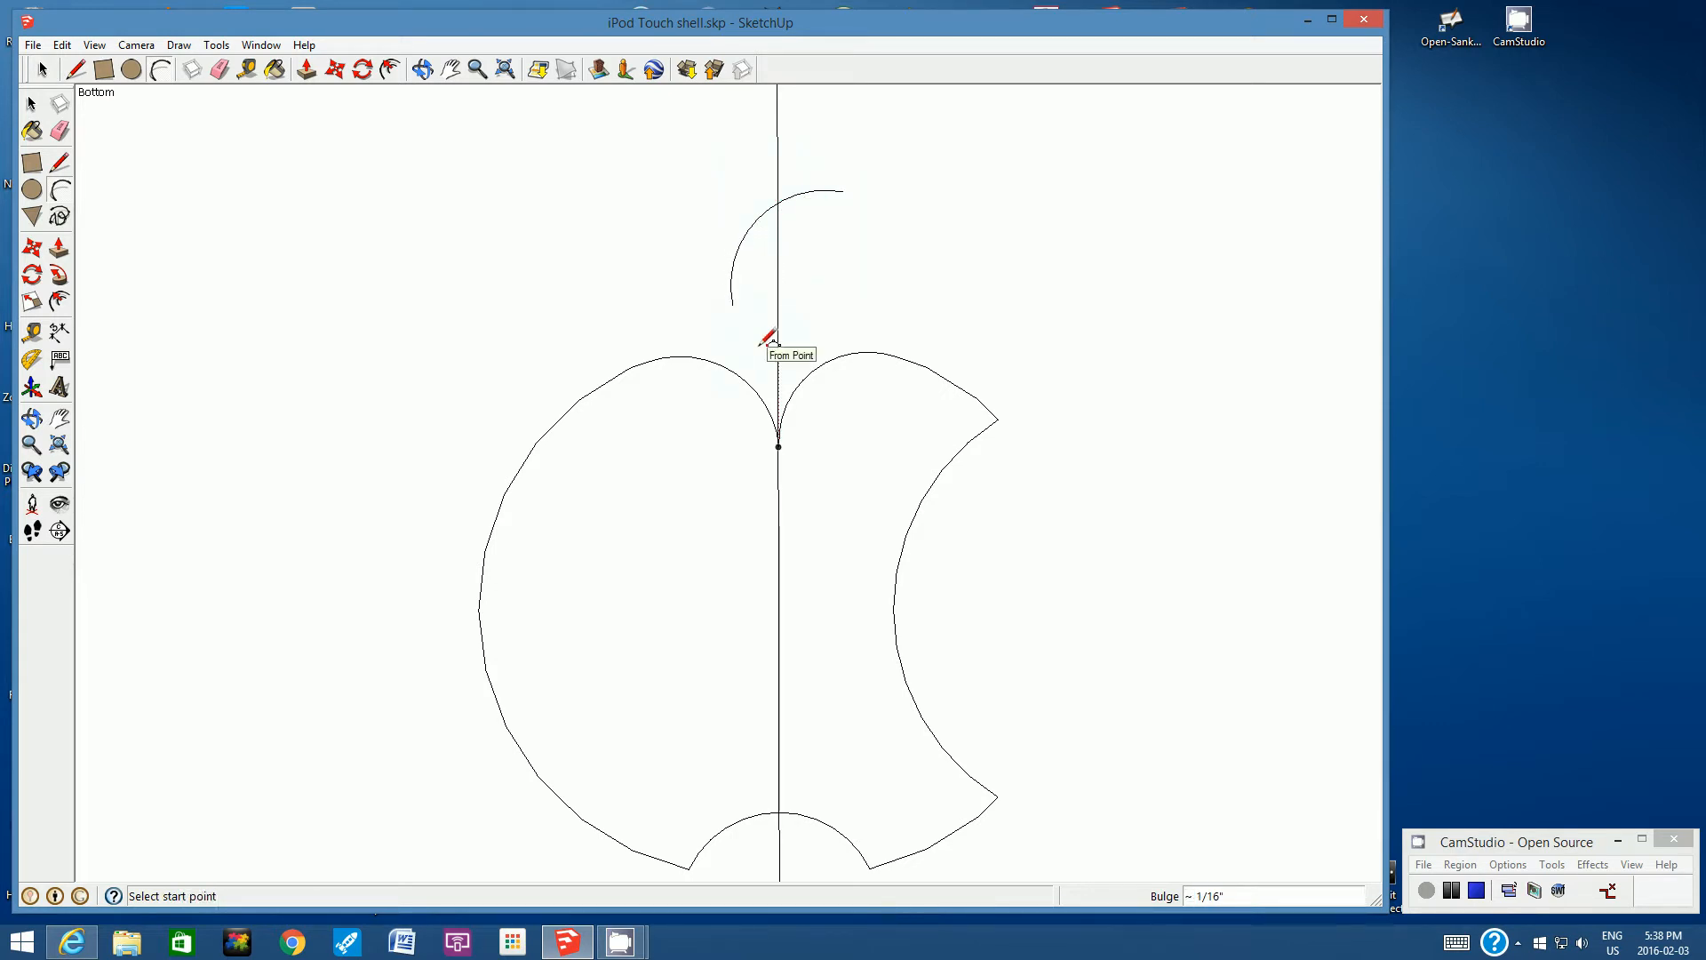
# Close the leaf with a lower-right arc between the first leaf arc's endpoints, bulging outward 1/16"
pyautogui.click(733, 305)
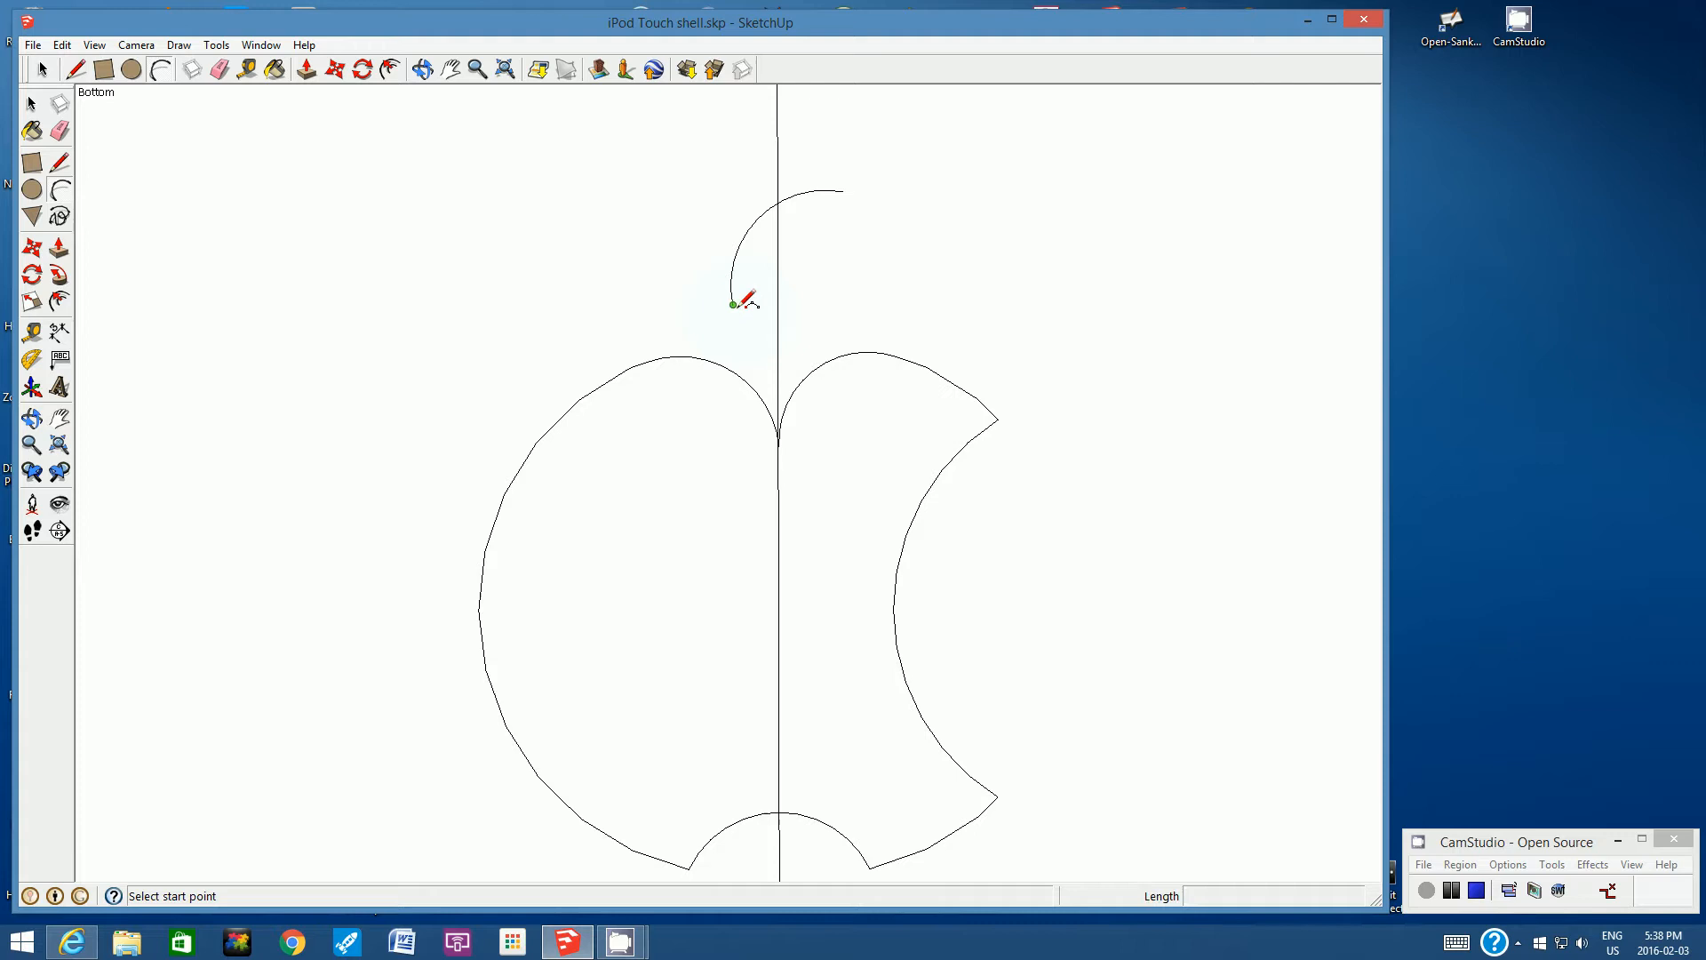
pyautogui.click(844, 193)
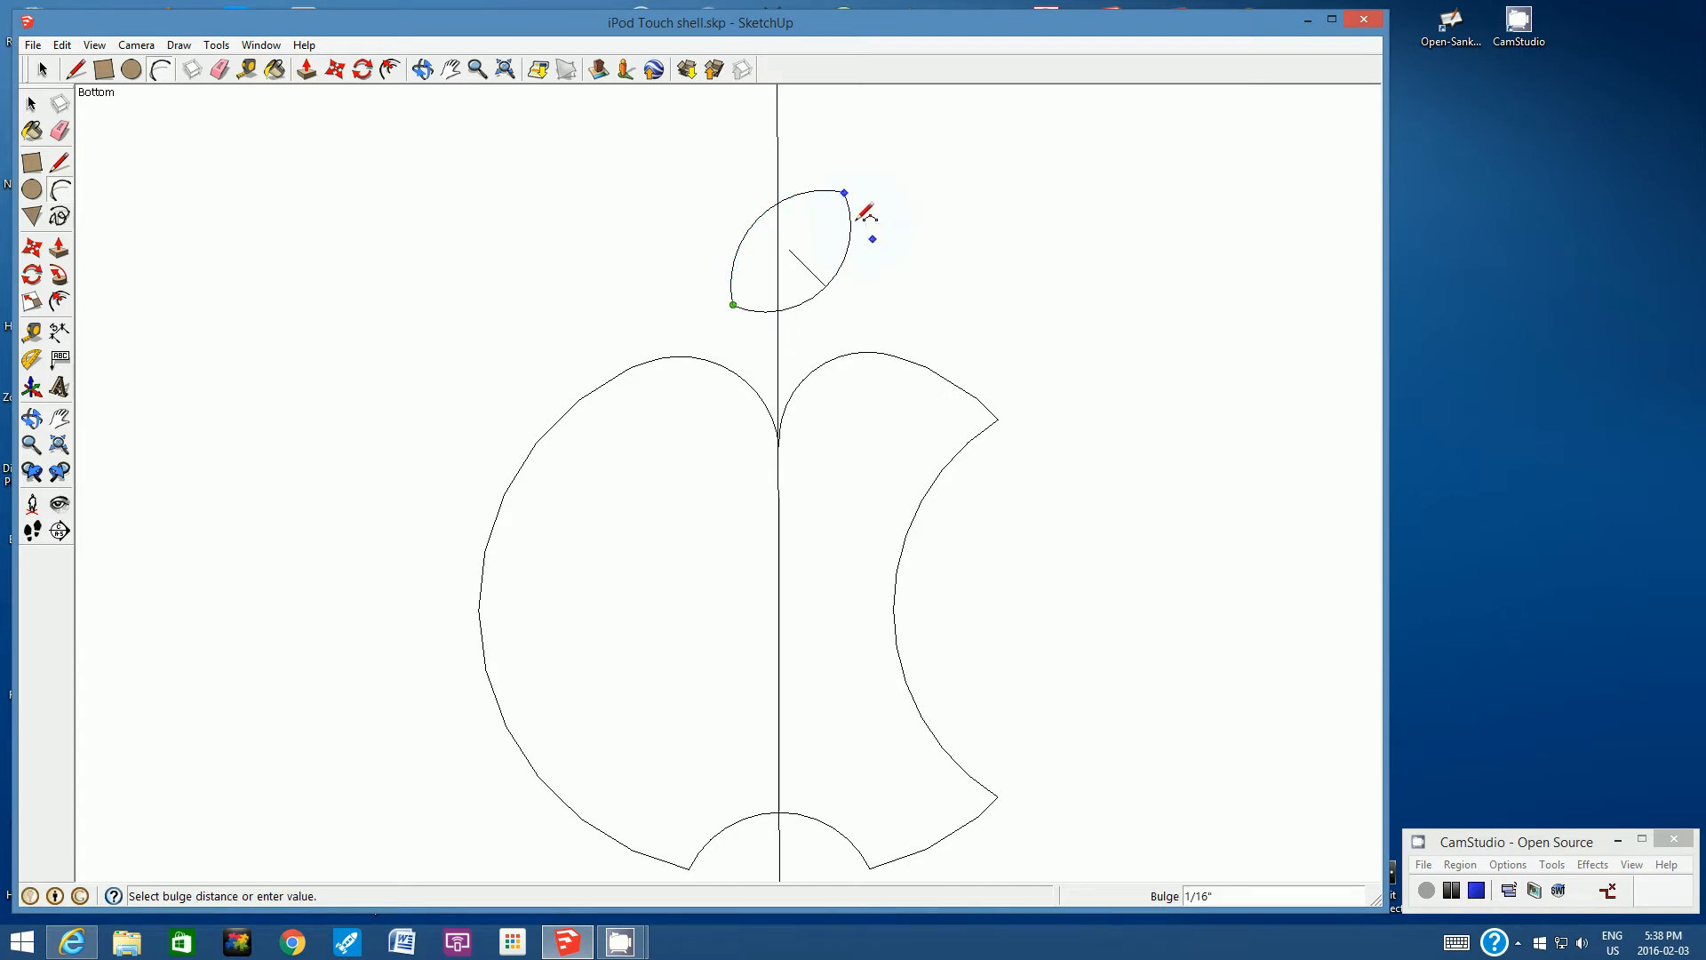
pyautogui.click(860, 229)
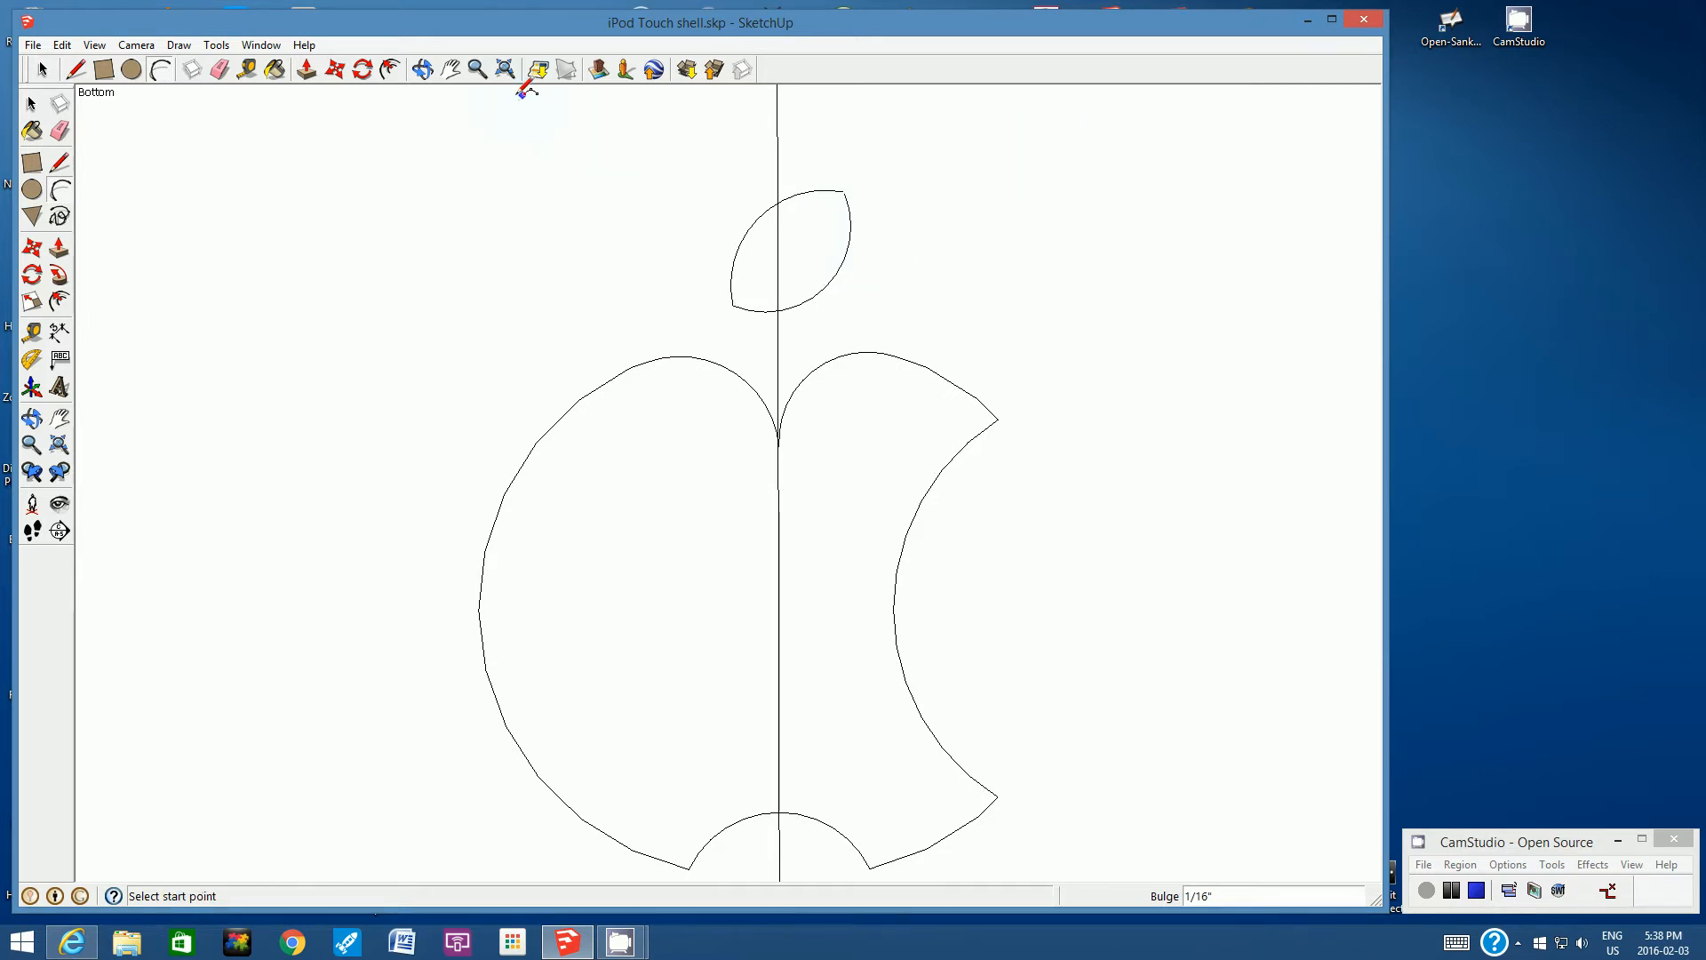
# Erase the vertical centre line's segments above, through and between the leaf and apple, down to the horizontal line
pyautogui.click(477, 69)
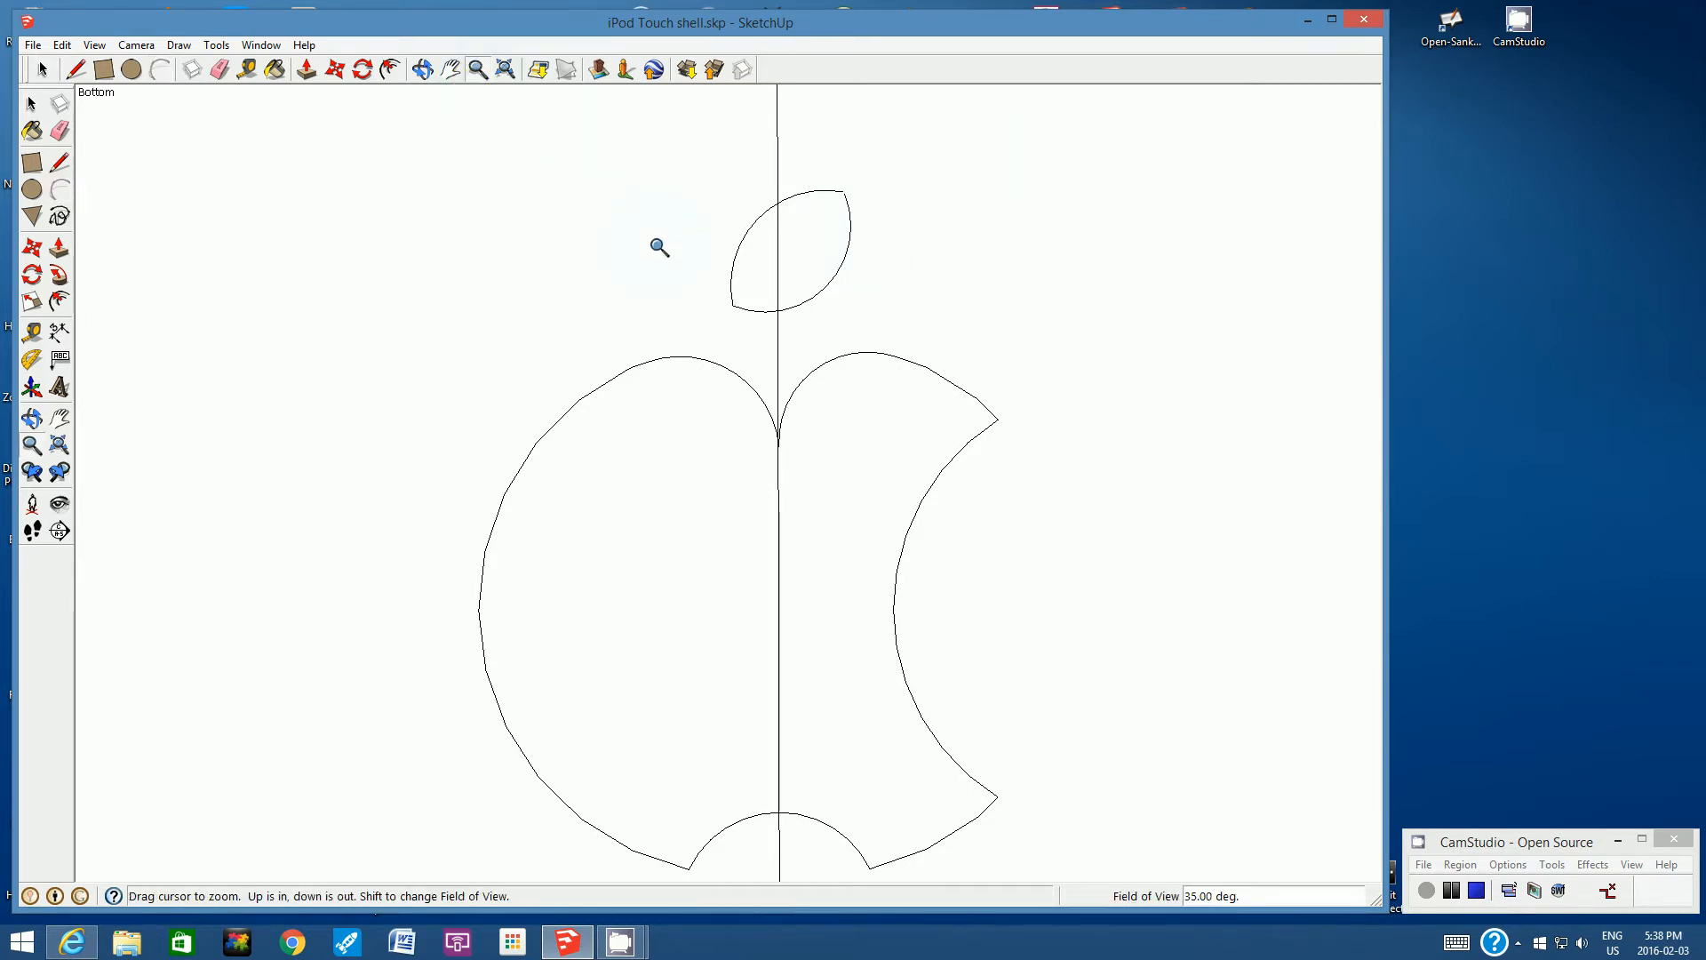
pyautogui.scroll(-2, 657, 245)
pyautogui.scroll(-3, 659, 247)
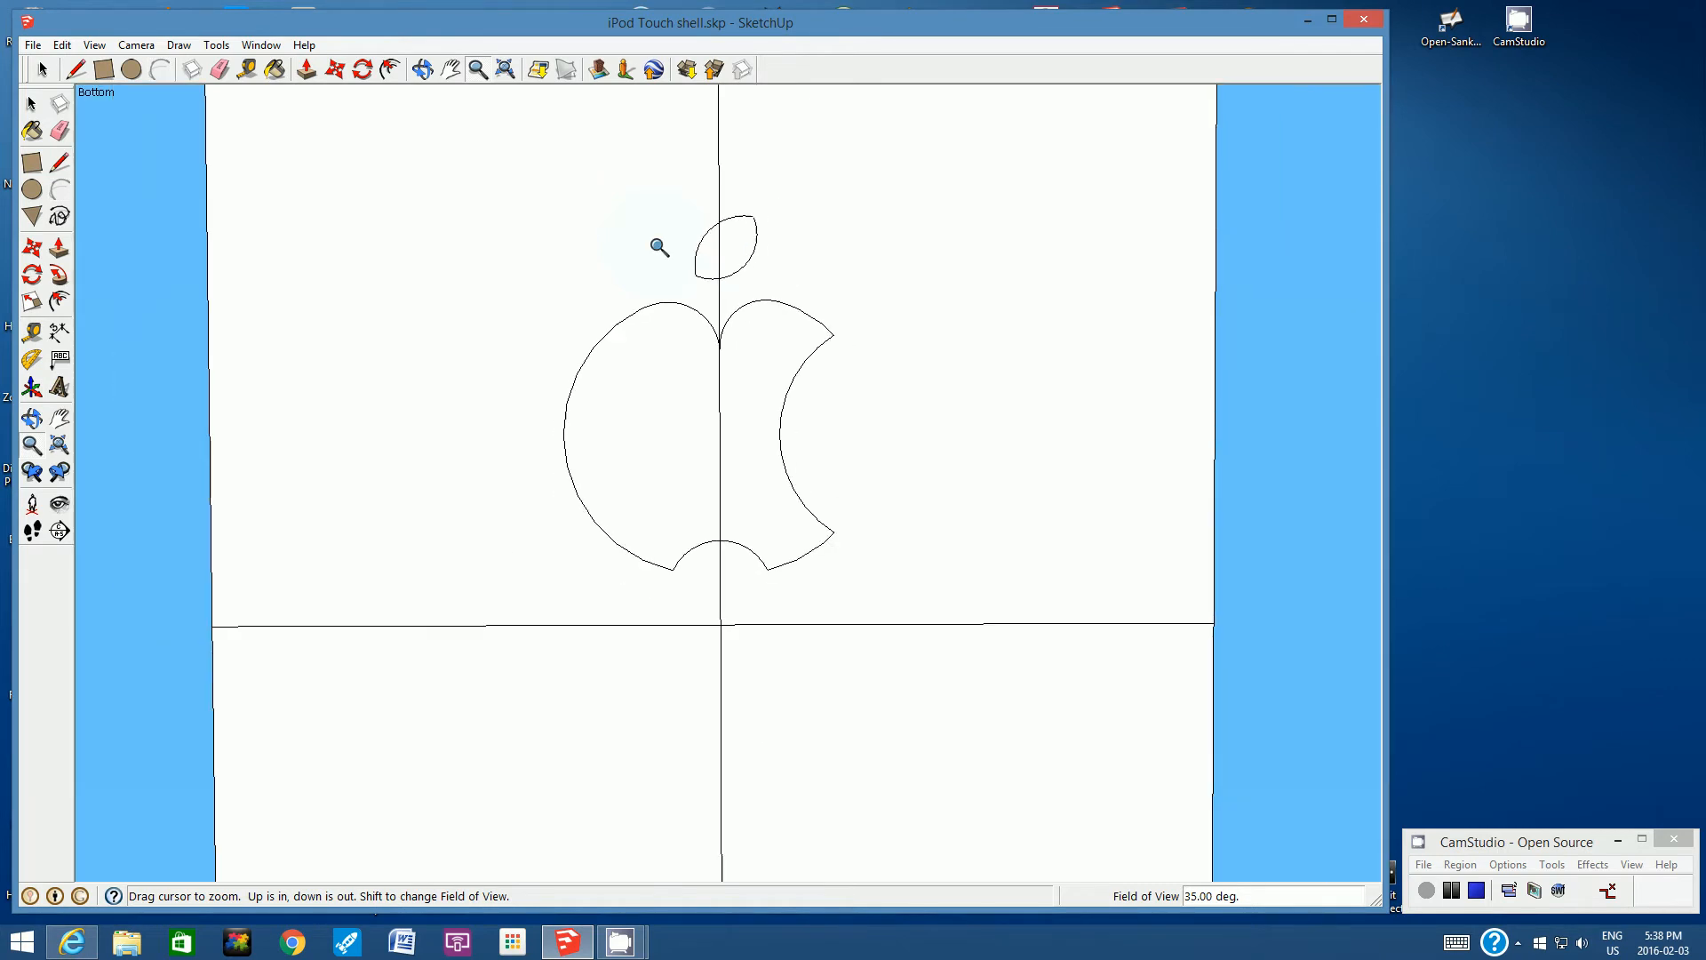
pyautogui.scroll(1, 659, 247)
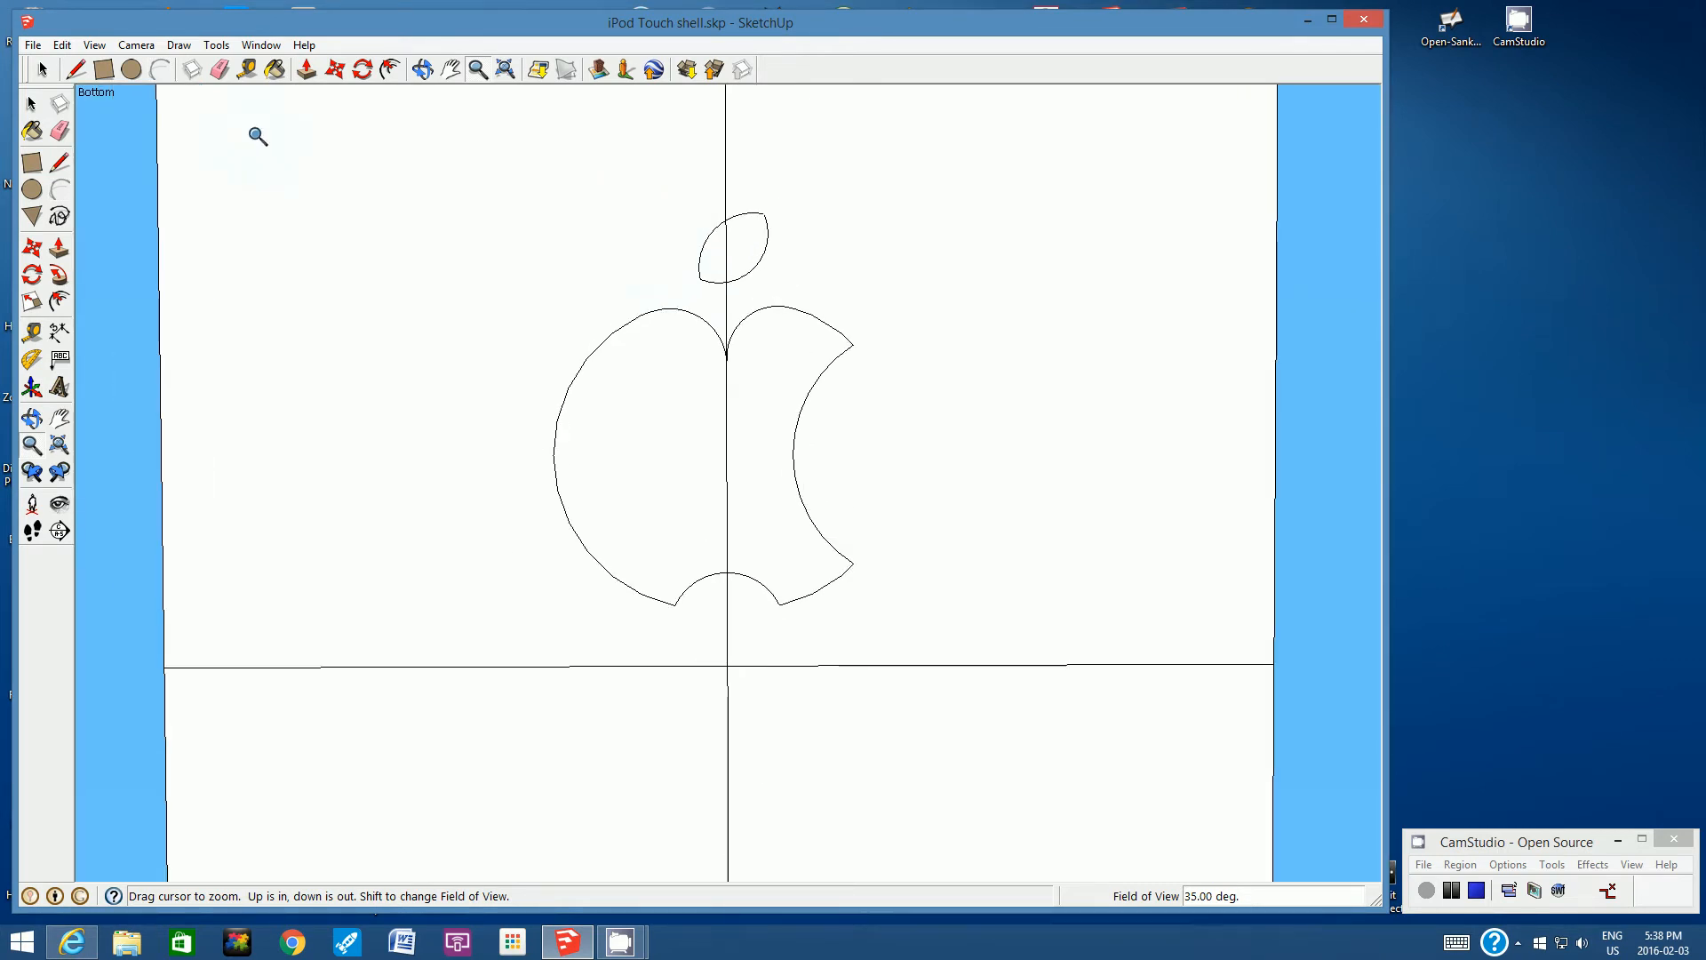
pyautogui.click(219, 69)
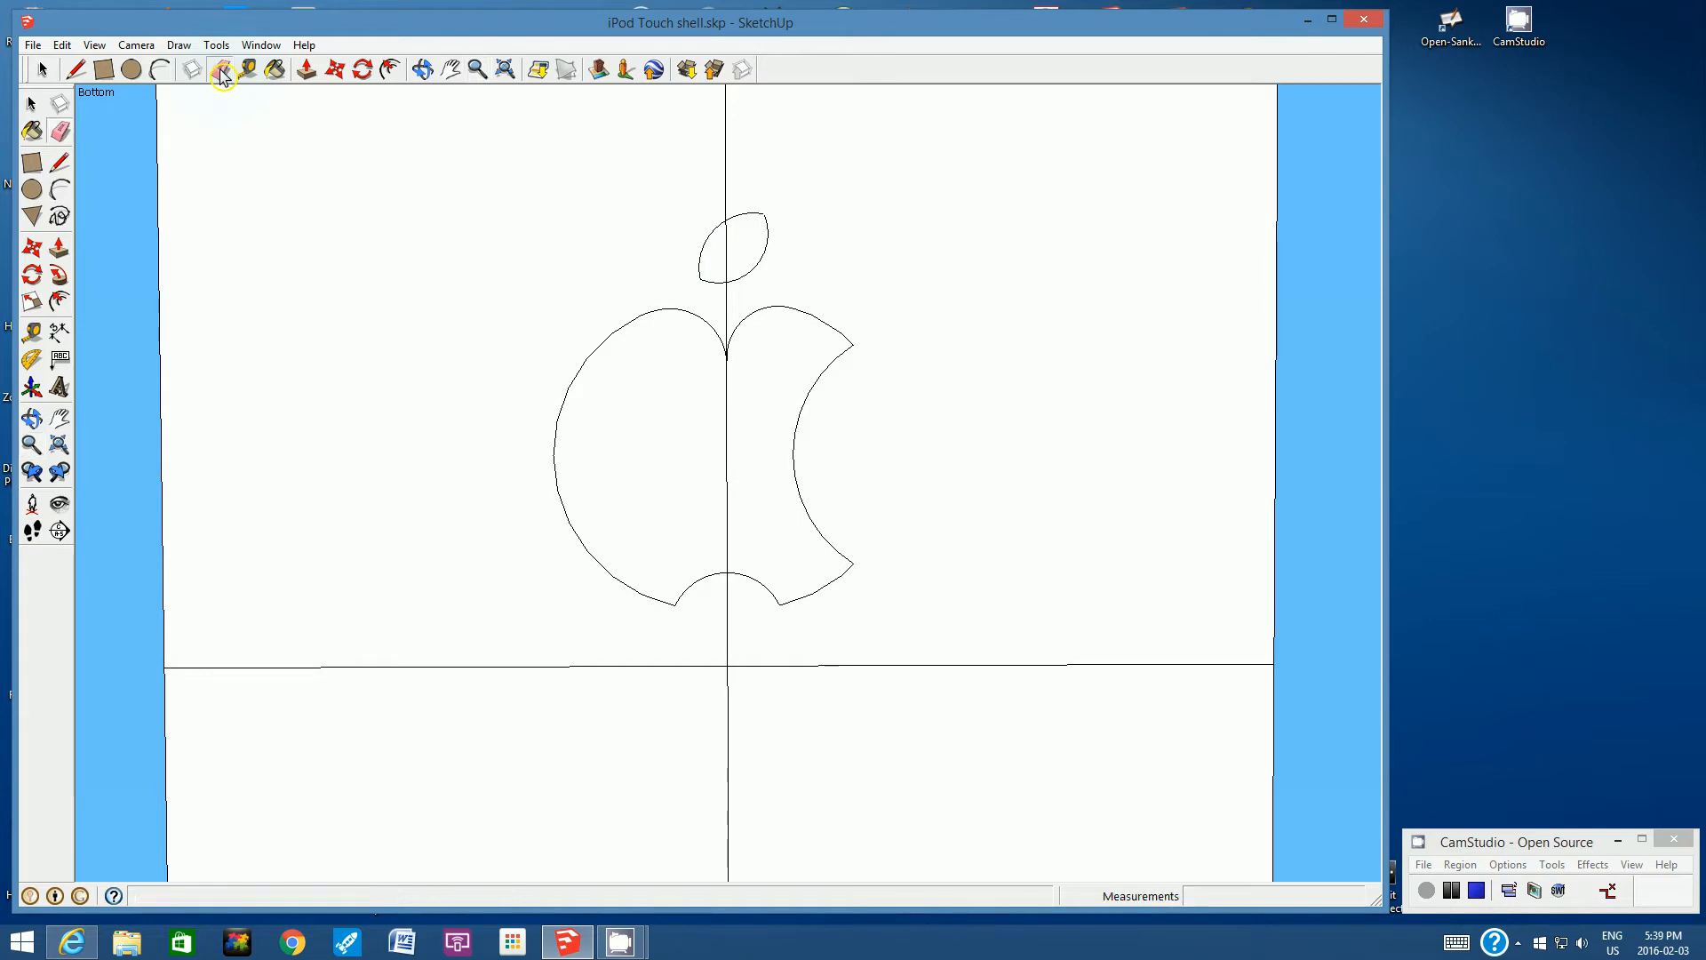
pyautogui.click(725, 153)
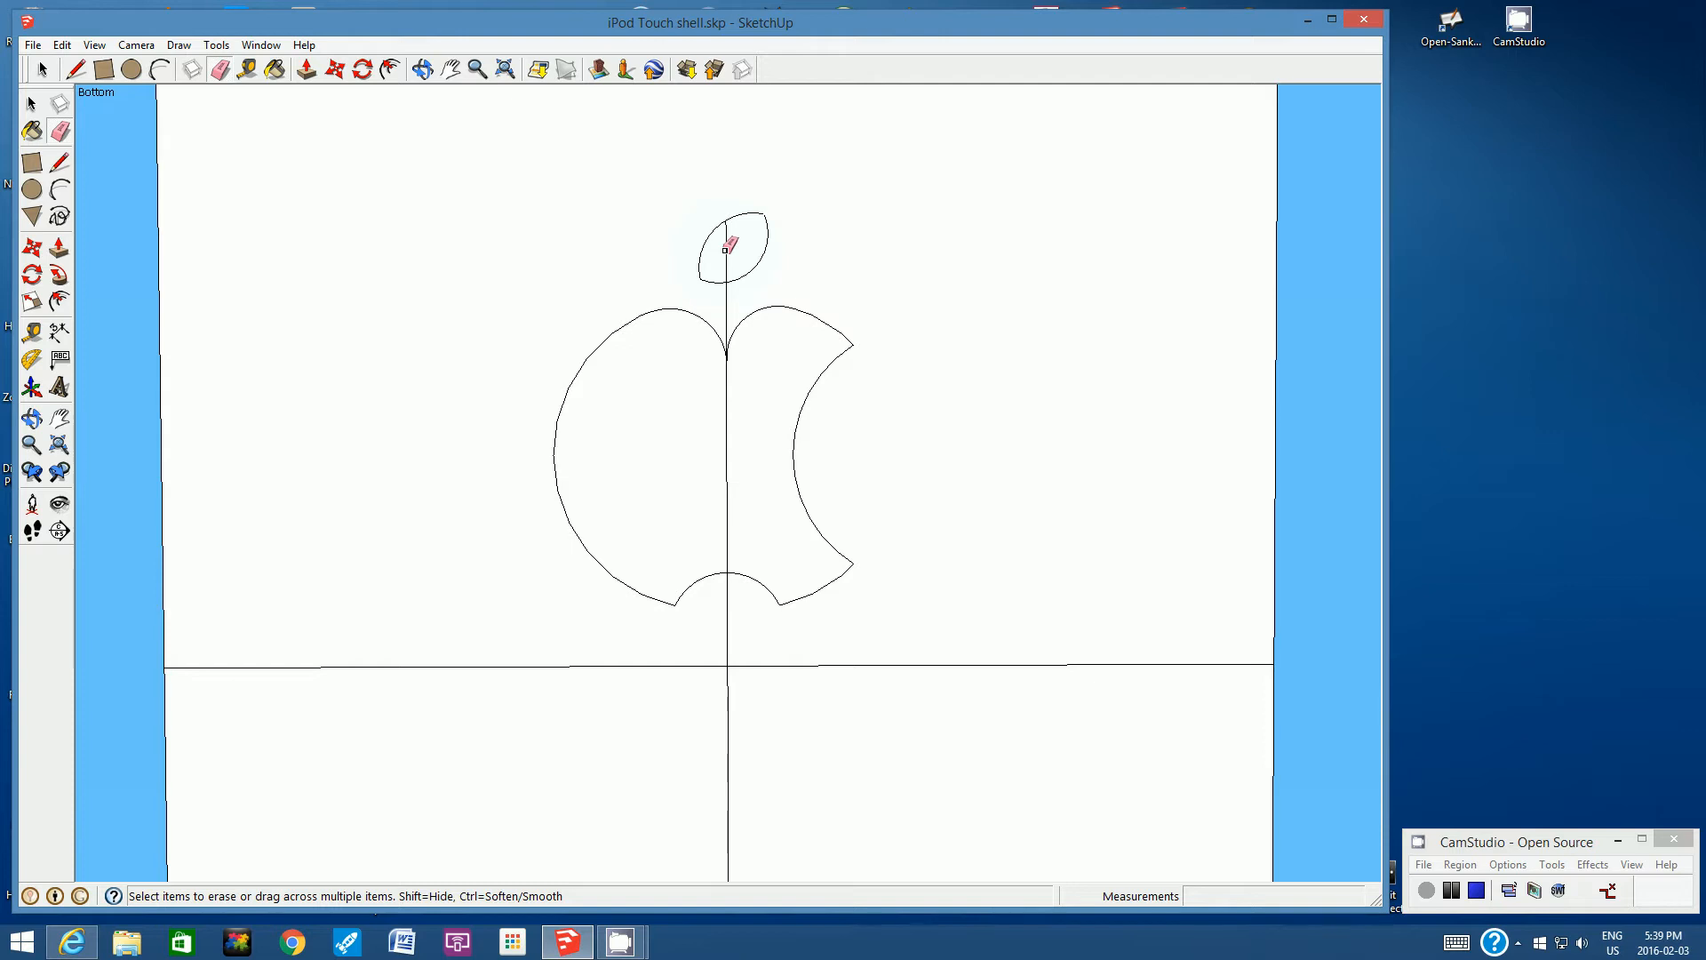
pyautogui.click(727, 299)
pyautogui.click(726, 383)
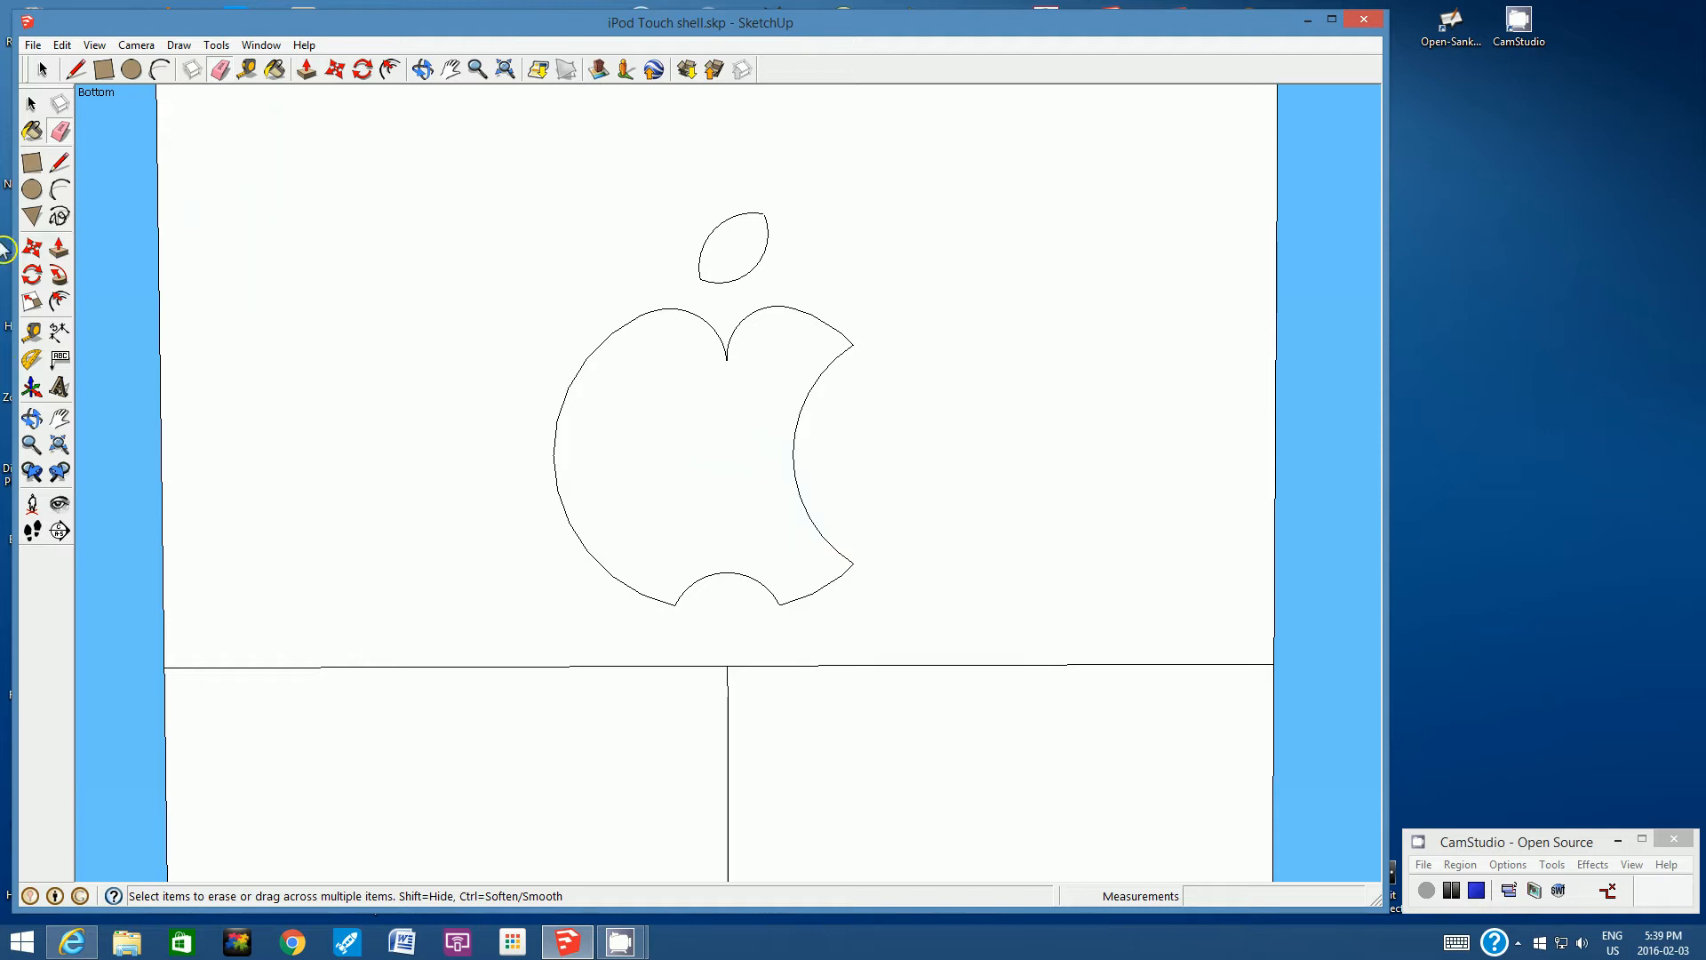
pyautogui.click(44, 71)
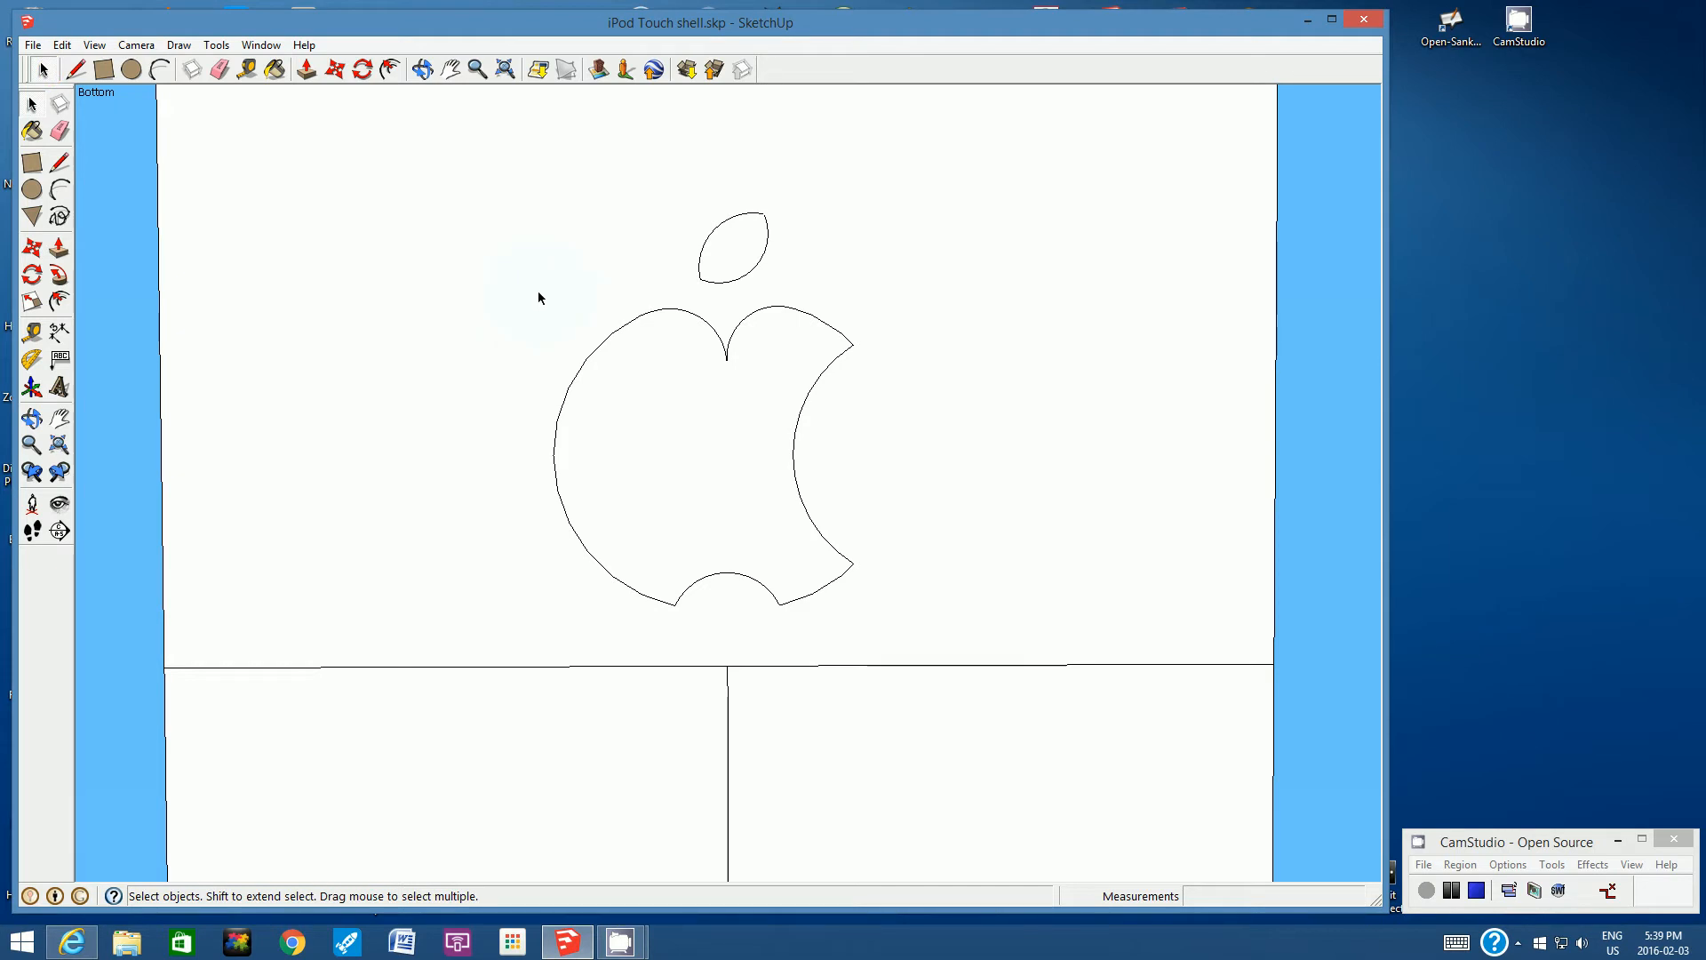
# Select the apple body's face and full outline, and offset the outline slightly inward to form a thin border
pyautogui.moveTo(539, 294); pyautogui.dragTo(901, 634)
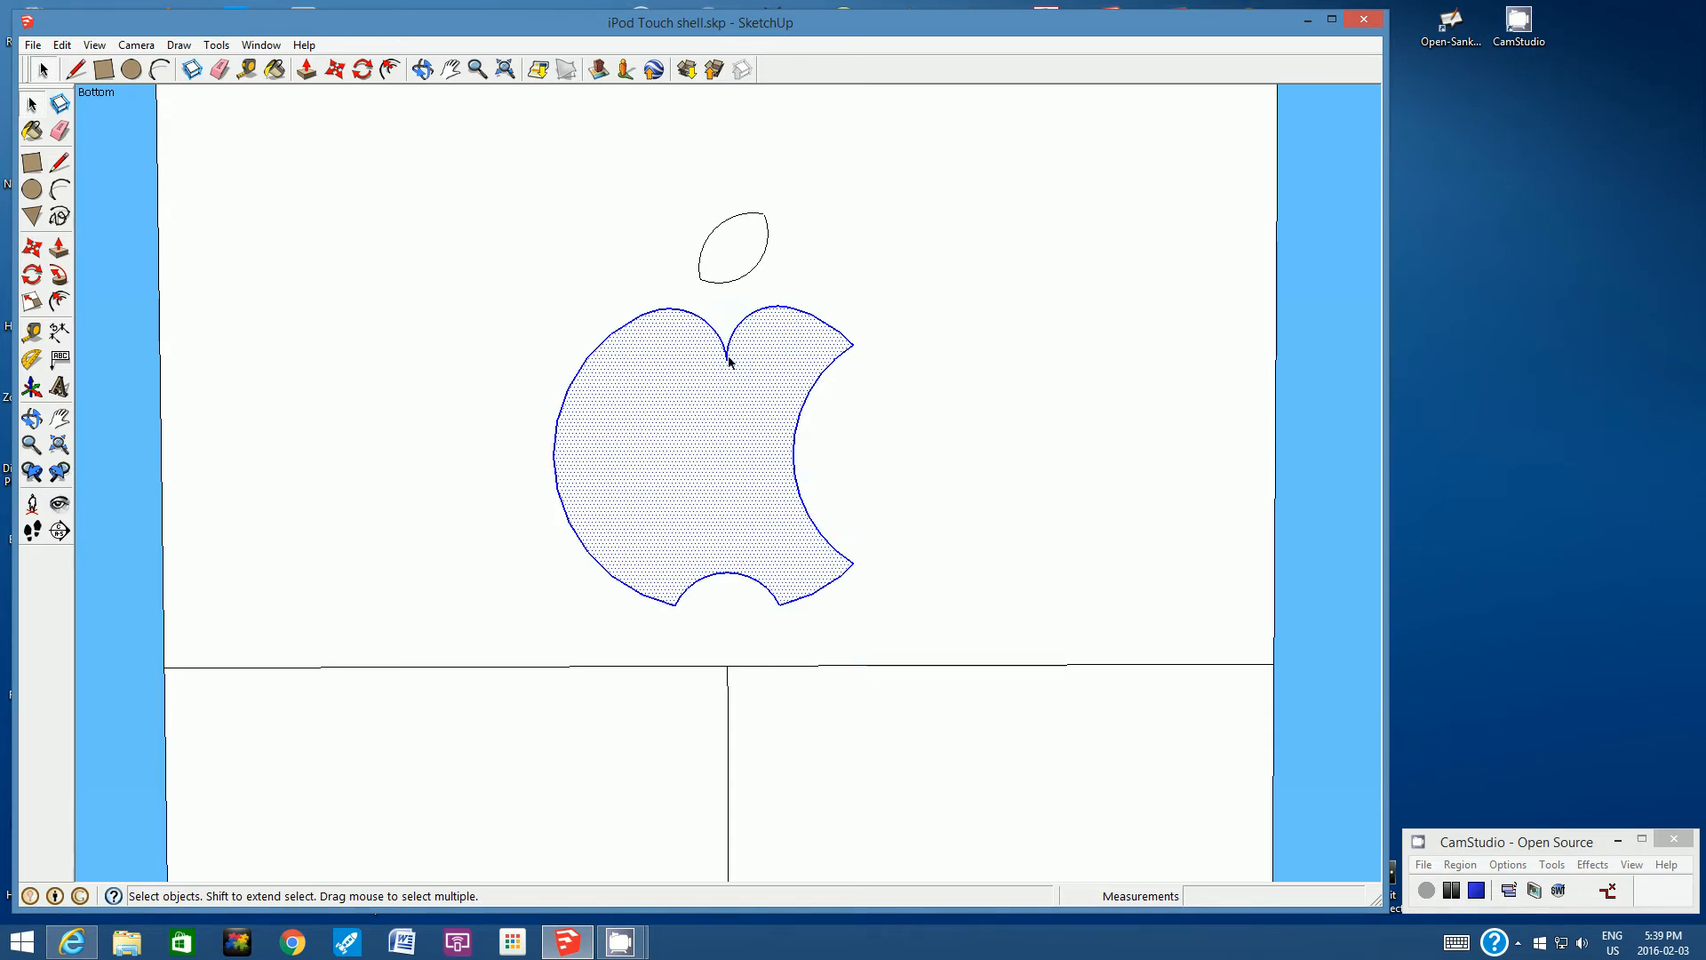
pyautogui.click(915, 431)
pyautogui.click(798, 424)
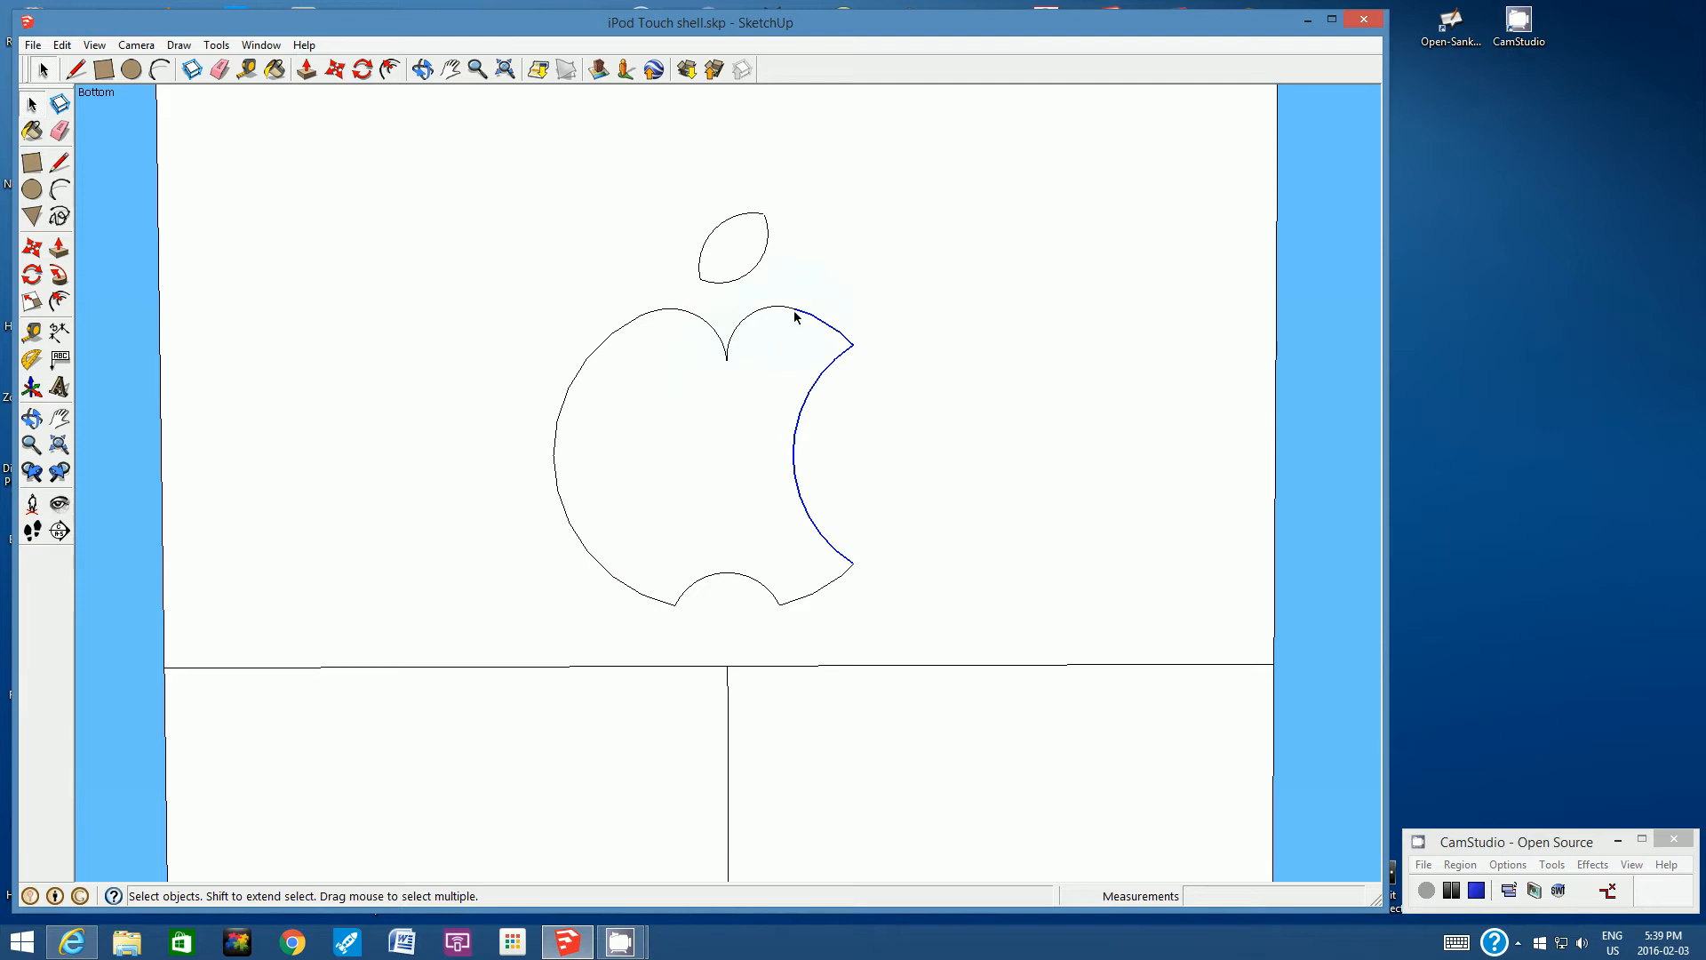
pyautogui.moveTo(538, 300); pyautogui.dragTo(902, 624)
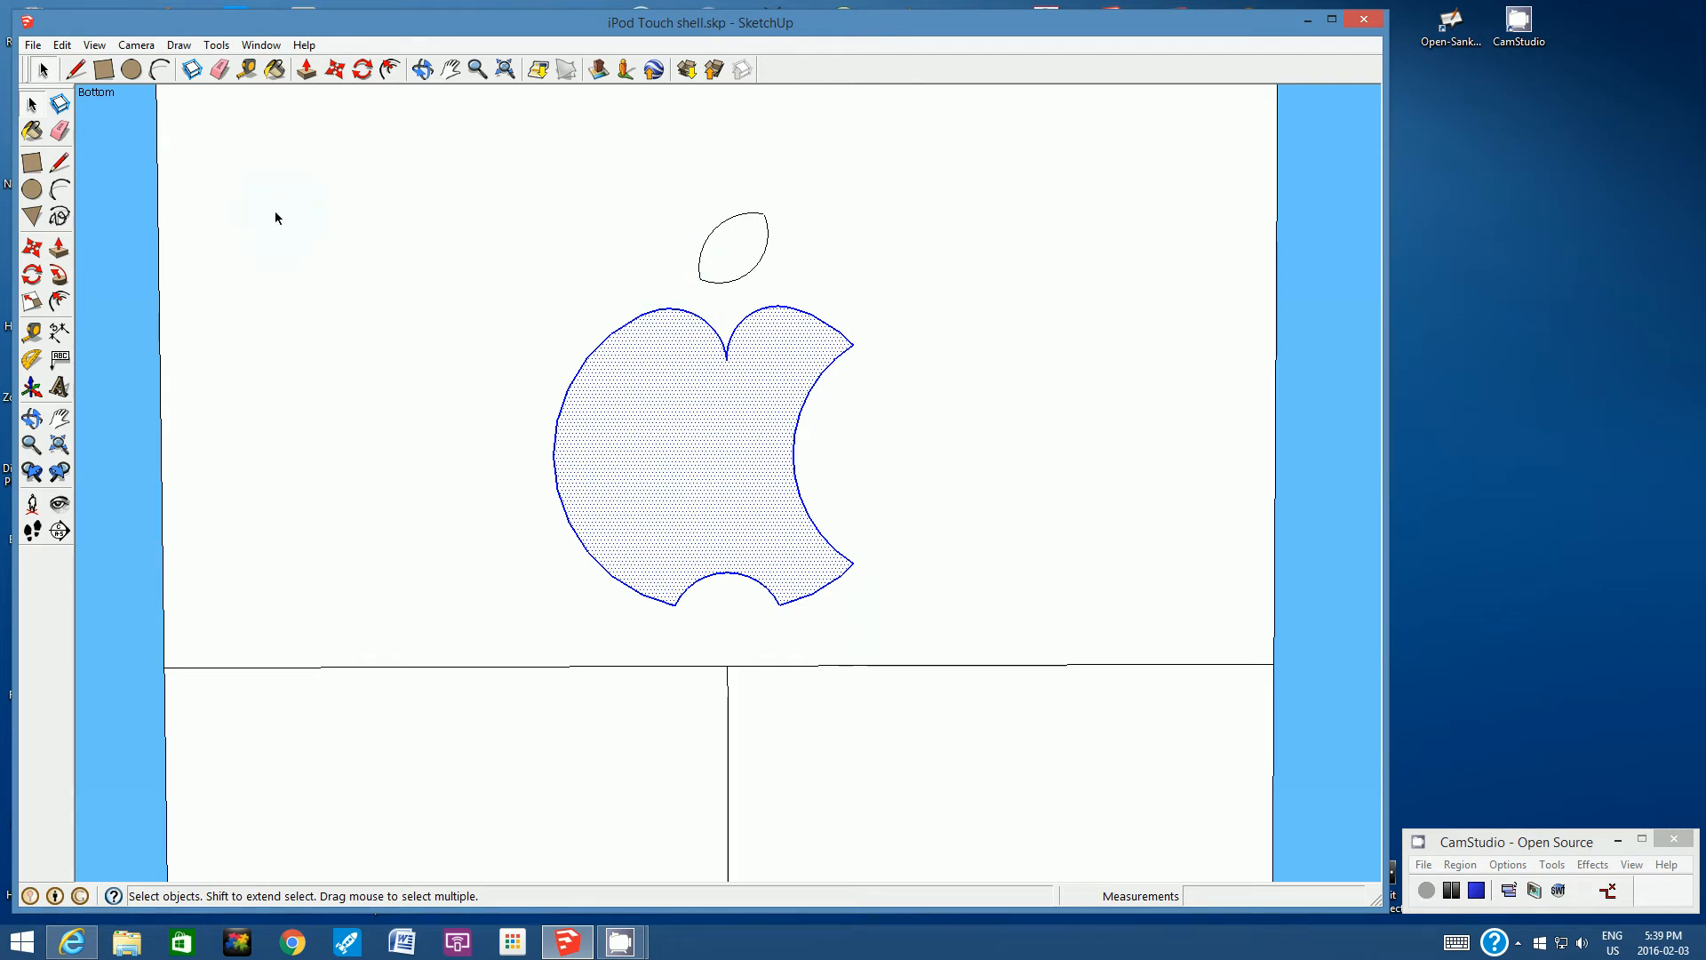
pyautogui.click(393, 72)
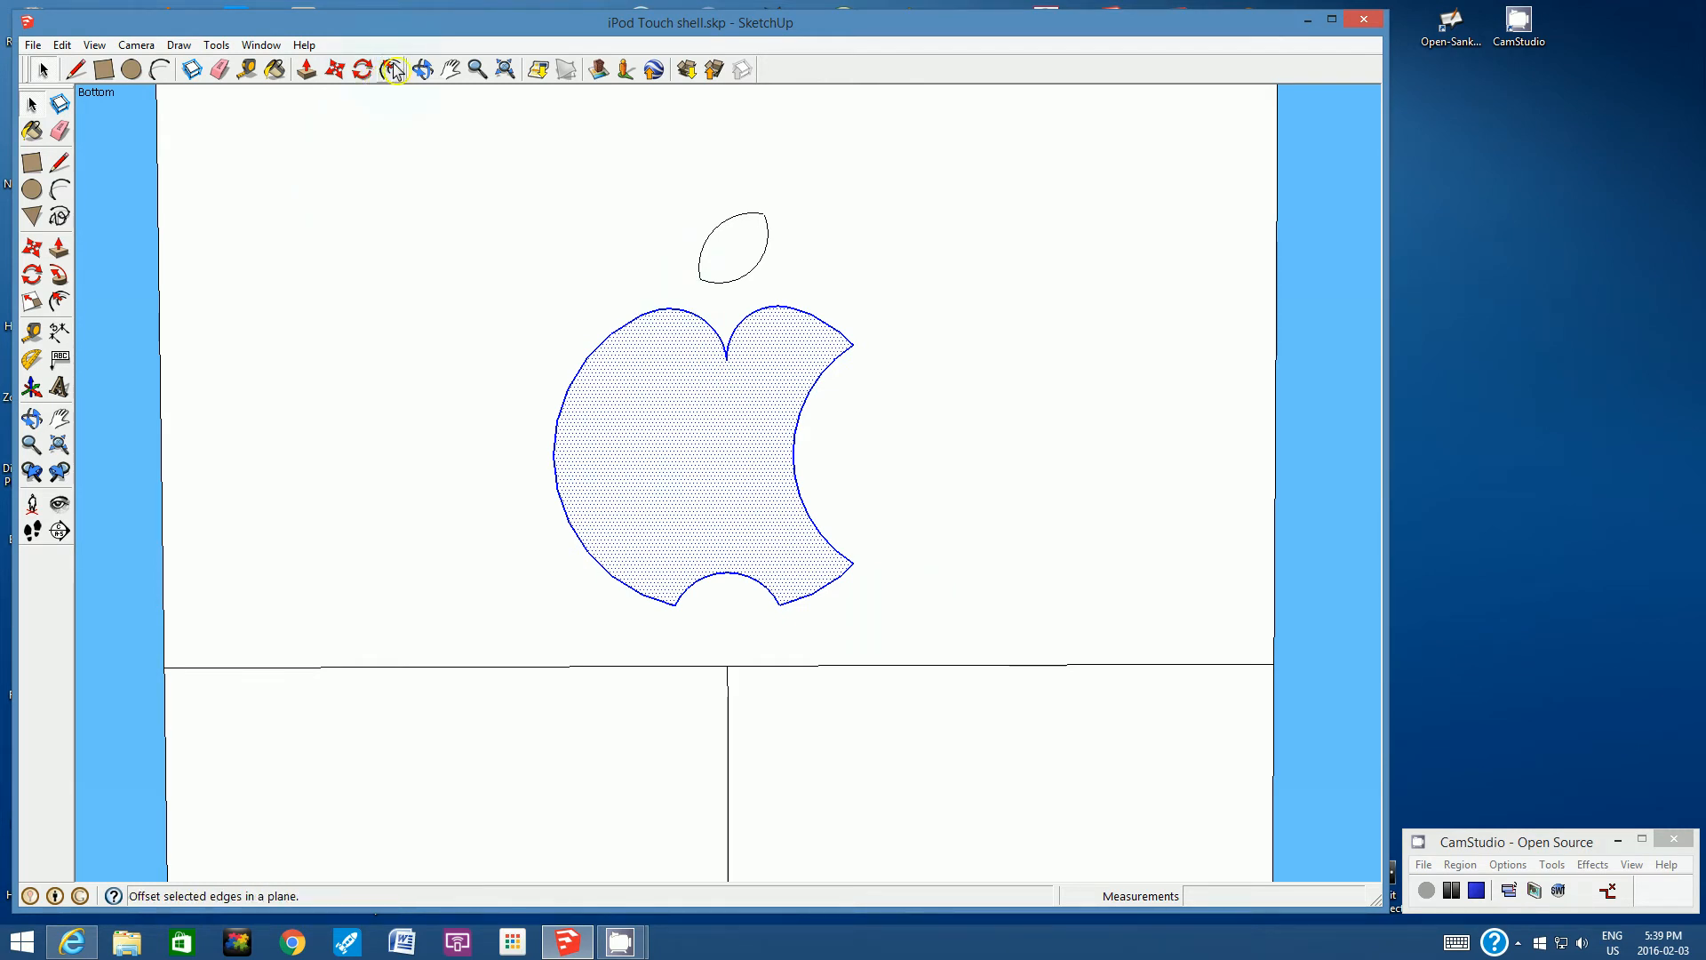
pyautogui.click(627, 333)
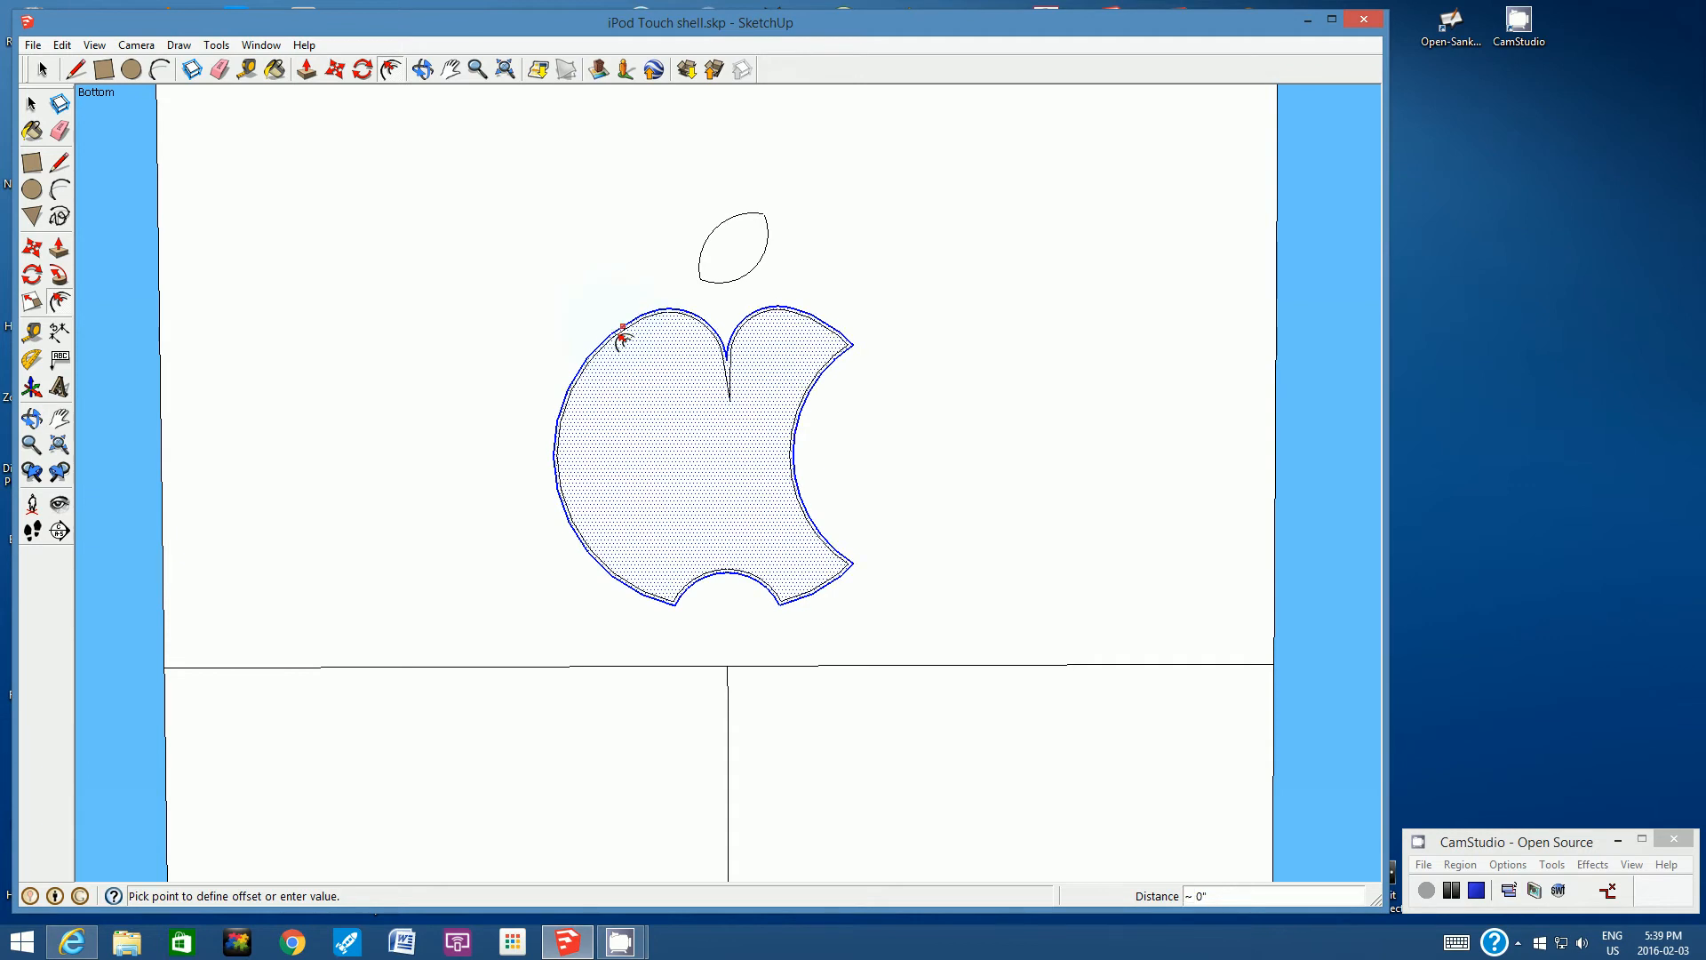
pyautogui.click(623, 339)
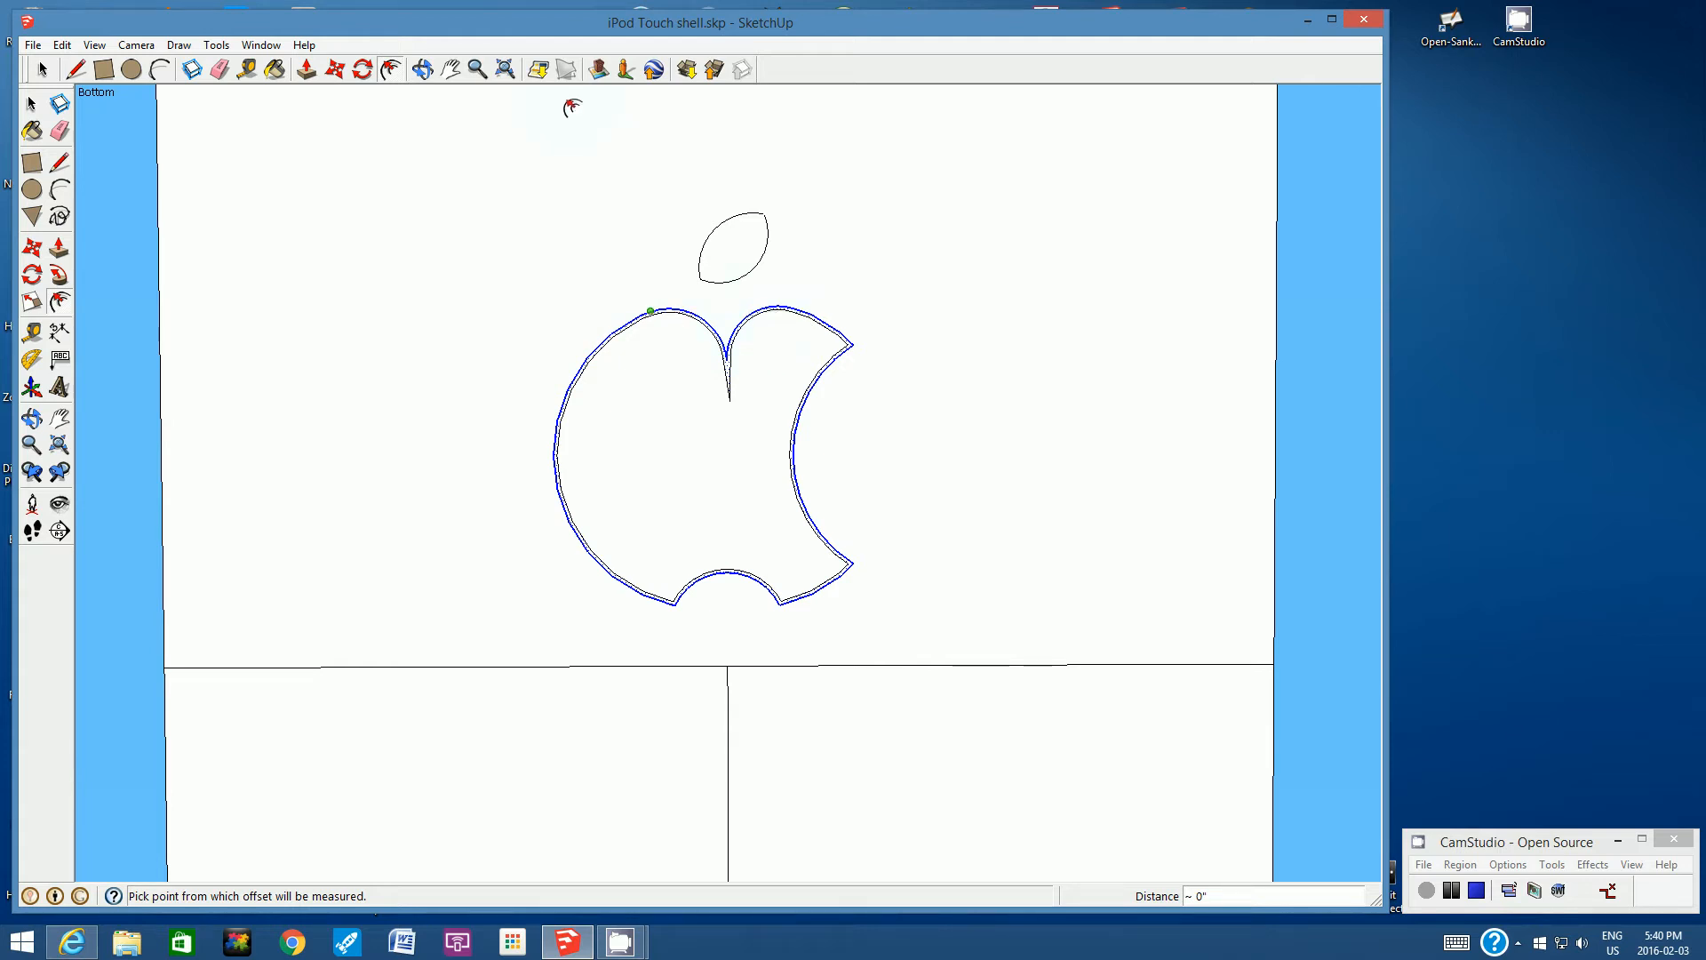
# Try to offset the leaf's two arcs slightly inward, and undo that offset
pyautogui.click(477, 69)
pyautogui.scroll(2, 687, 391)
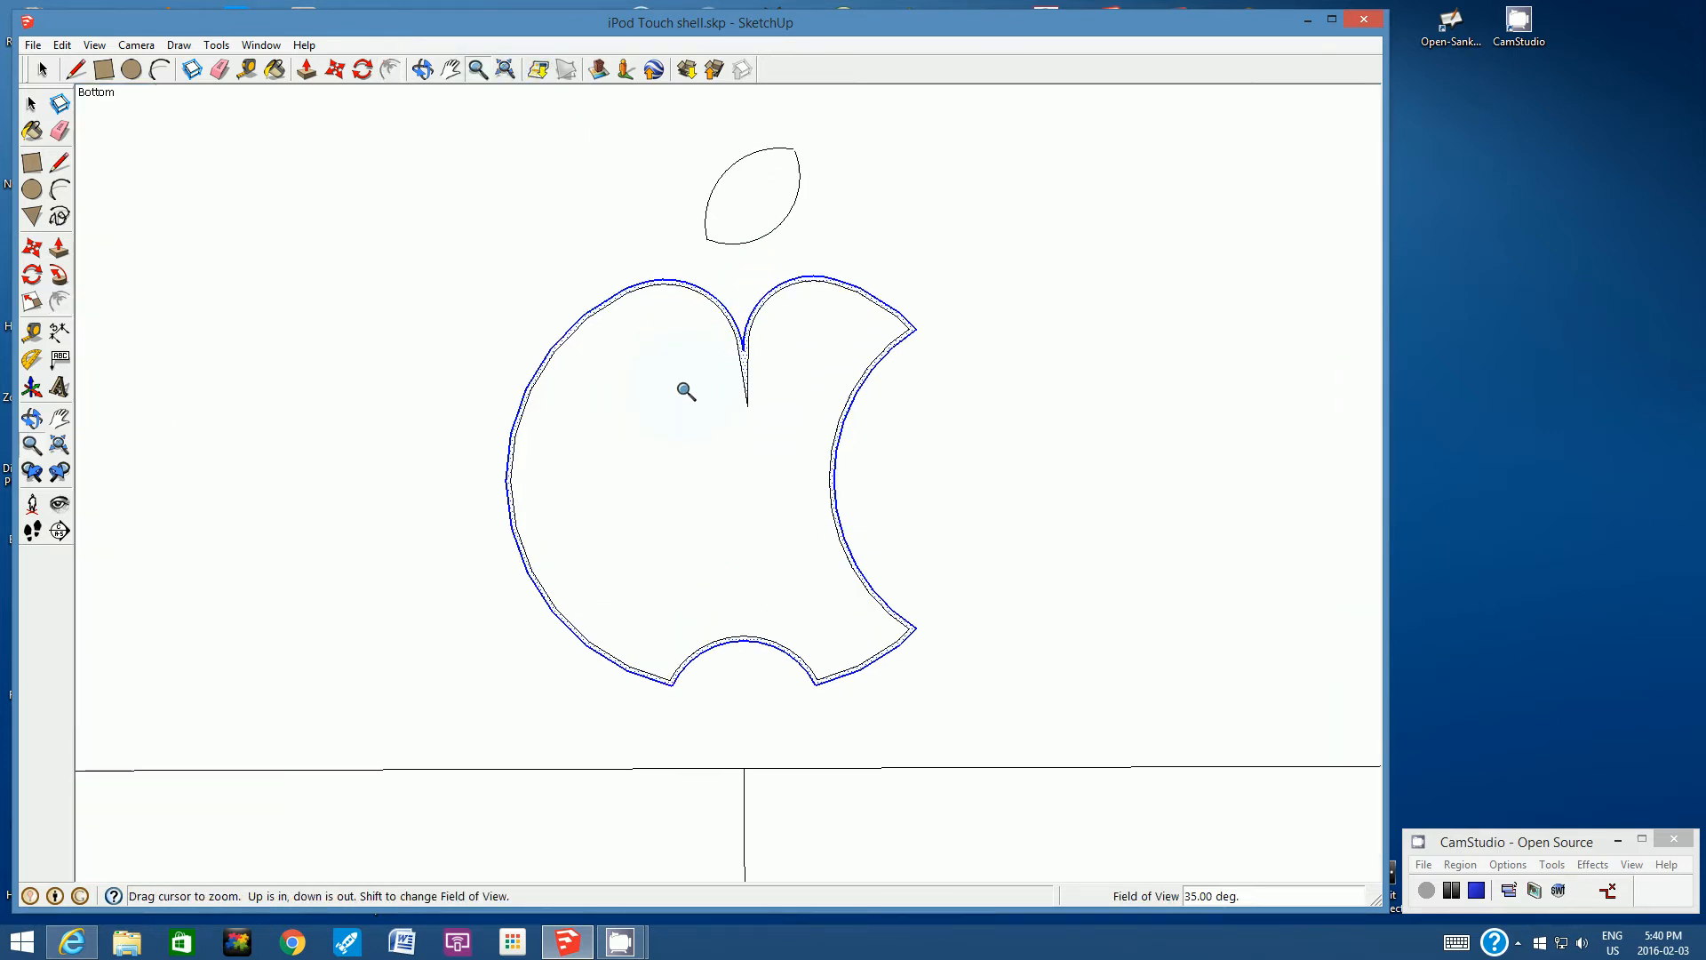
pyautogui.scroll(1, 686, 391)
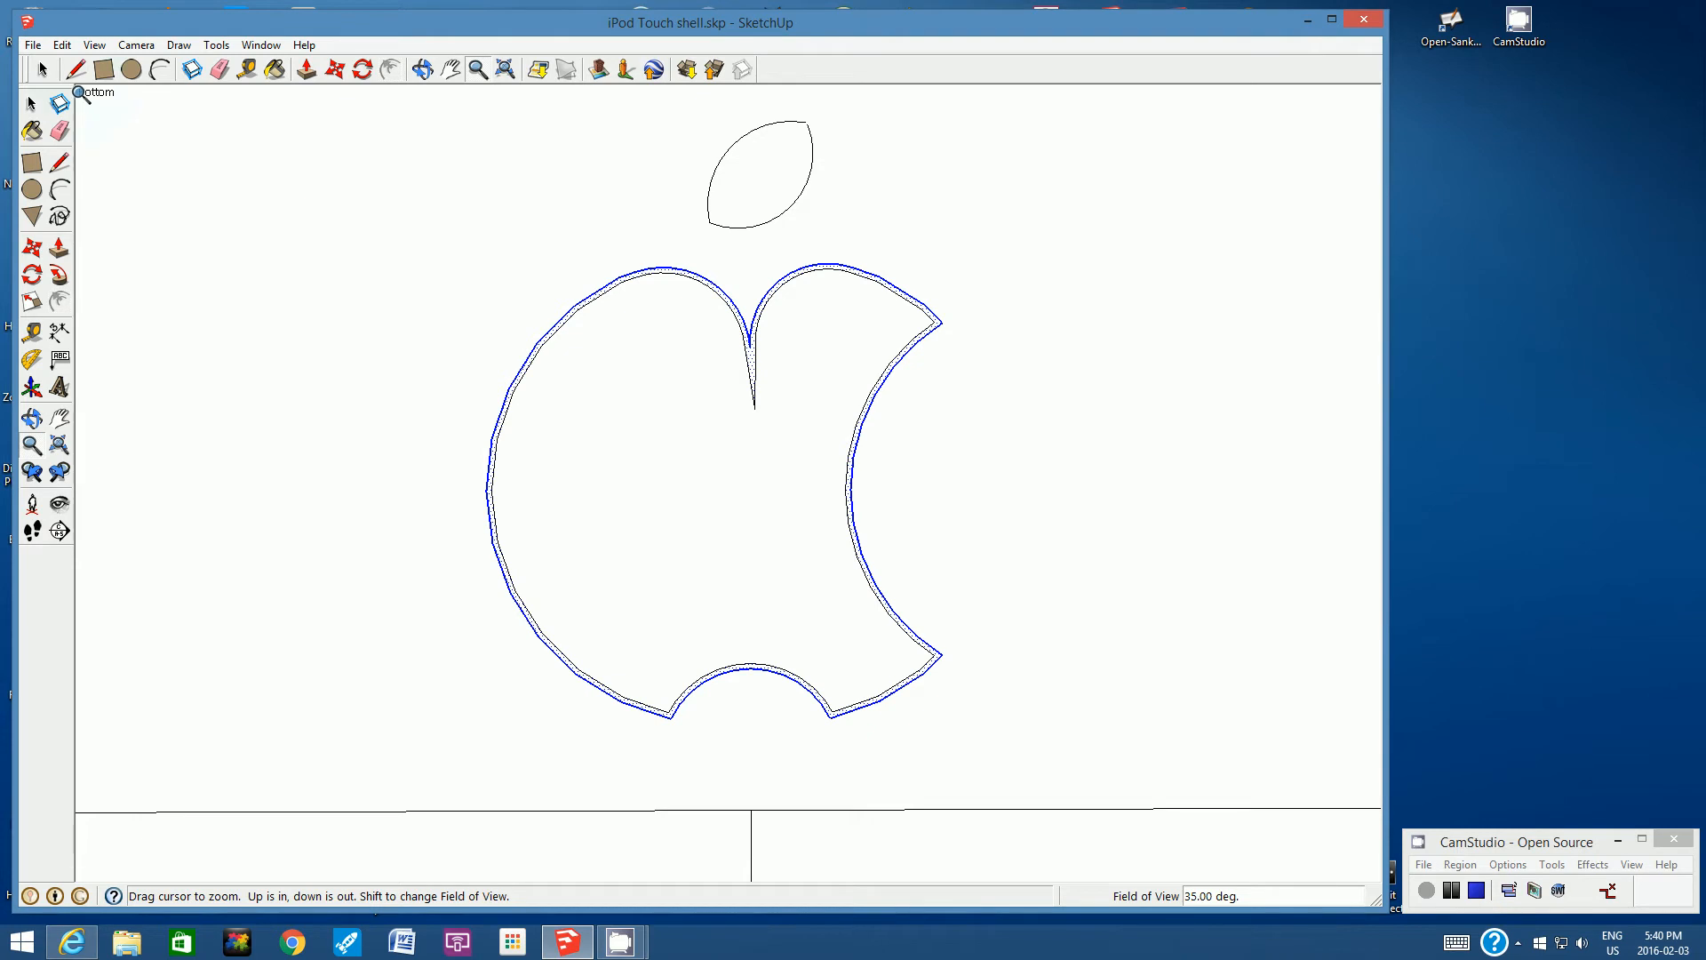
pyautogui.click(43, 69)
pyautogui.moveTo(670, 105); pyautogui.dragTo(812, 250)
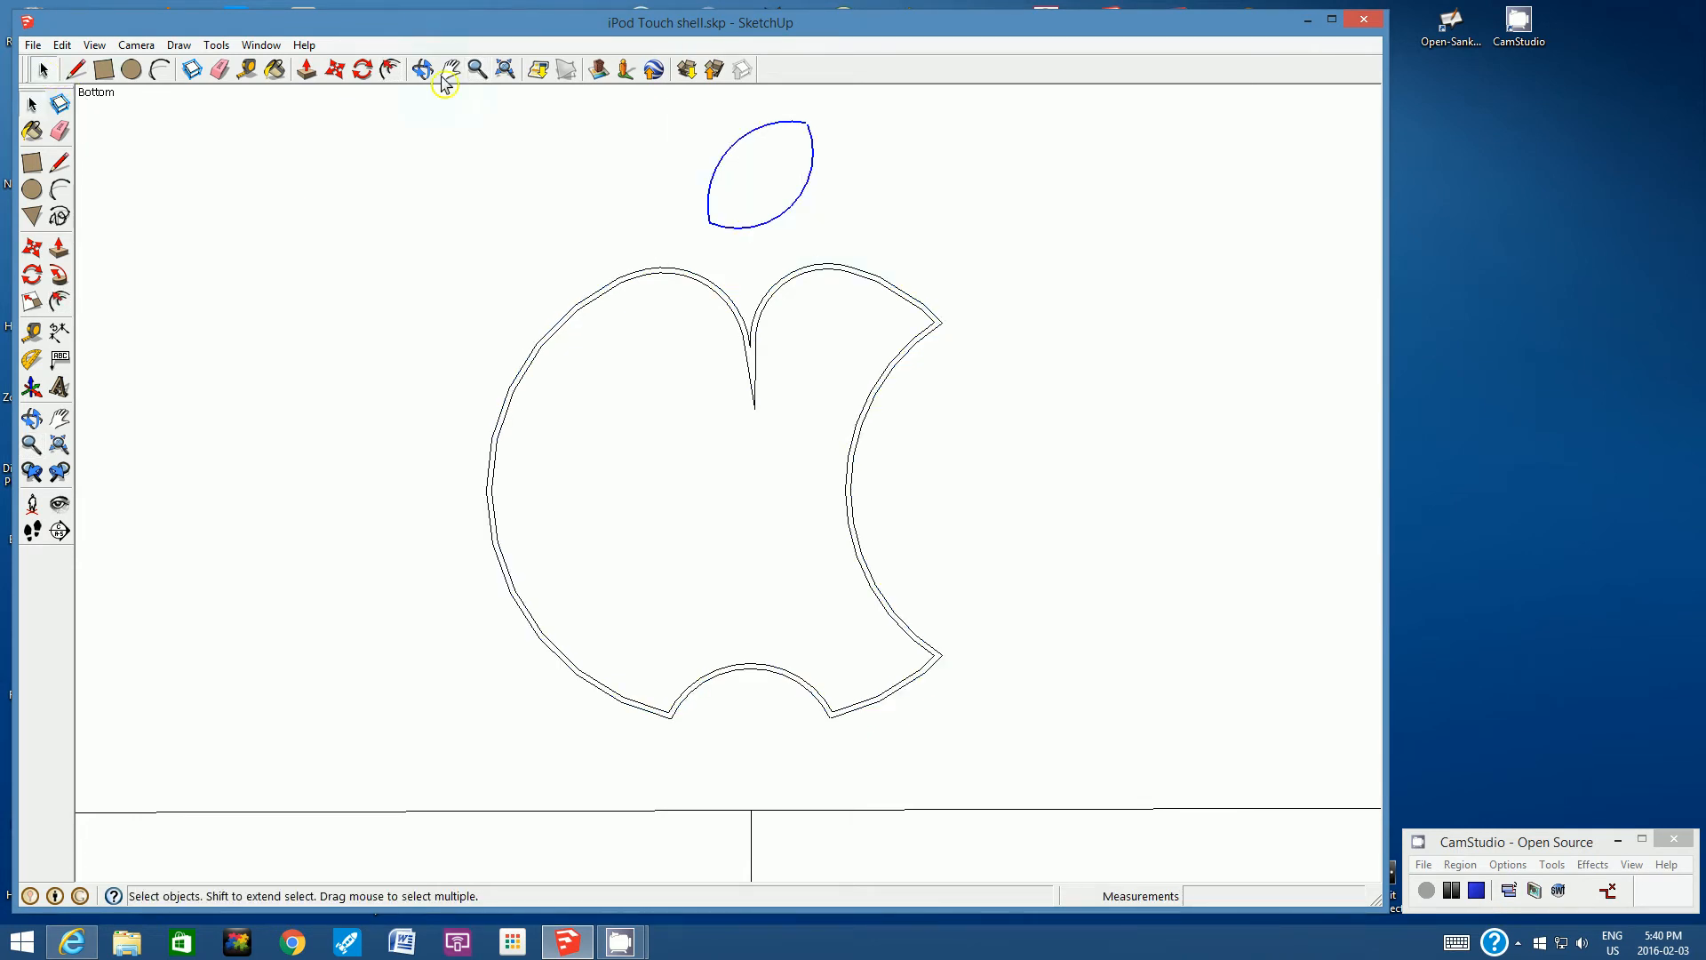
pyautogui.click(391, 69)
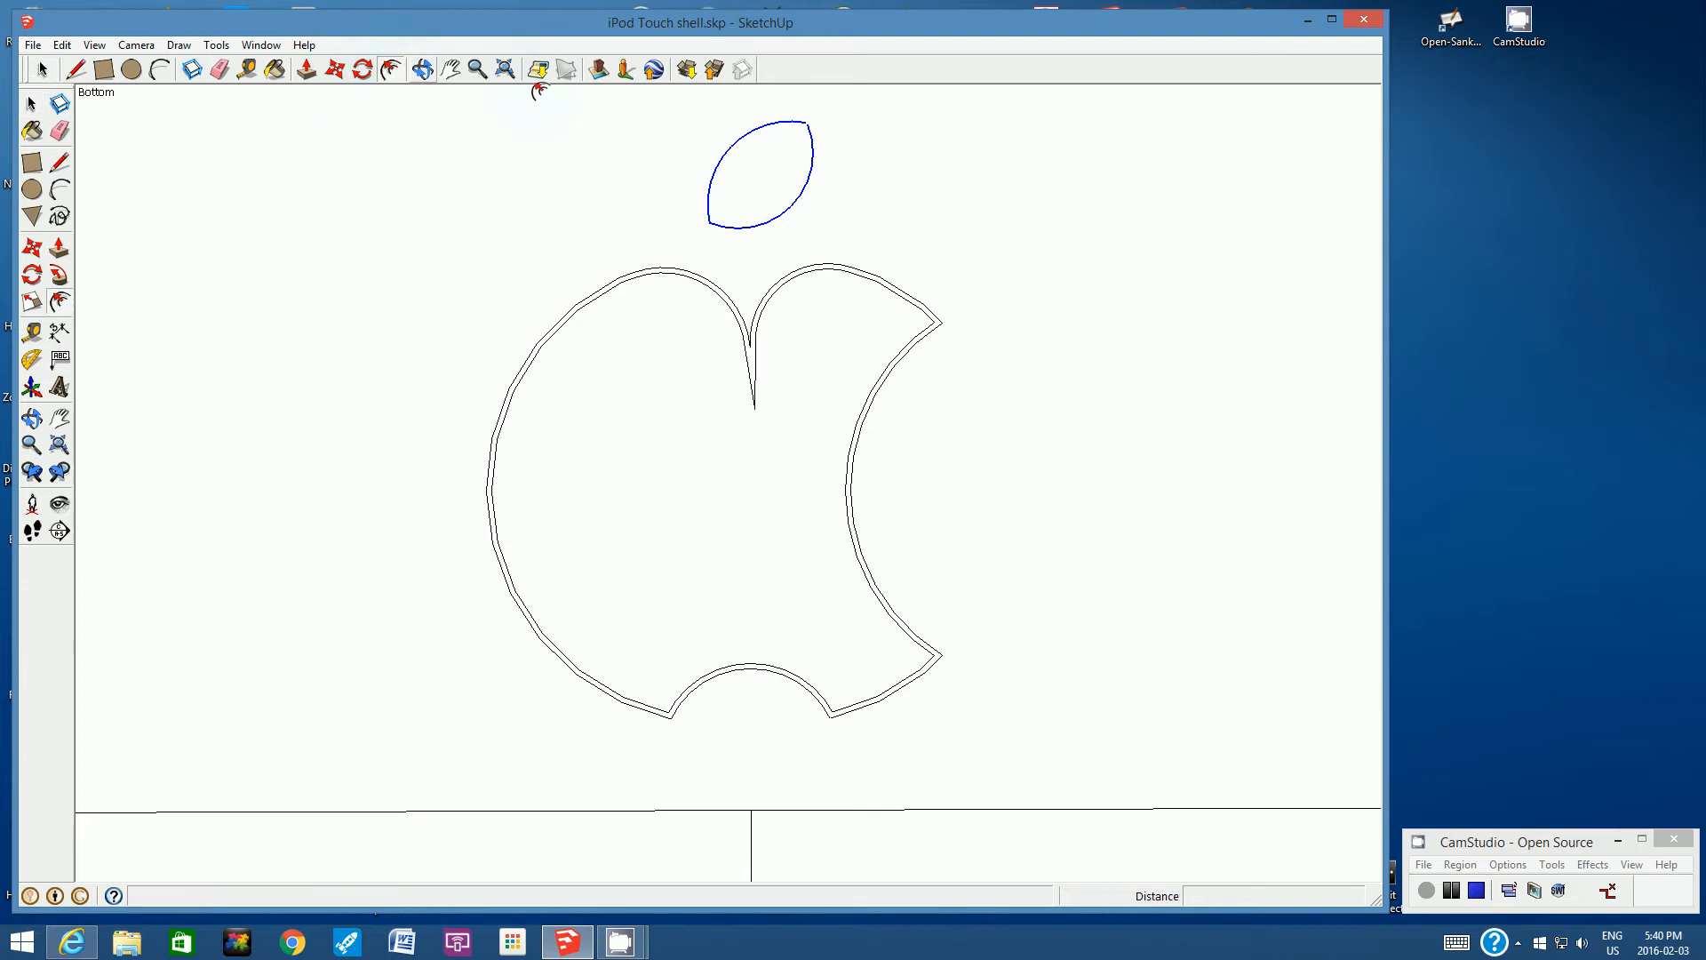
pyautogui.click(745, 135)
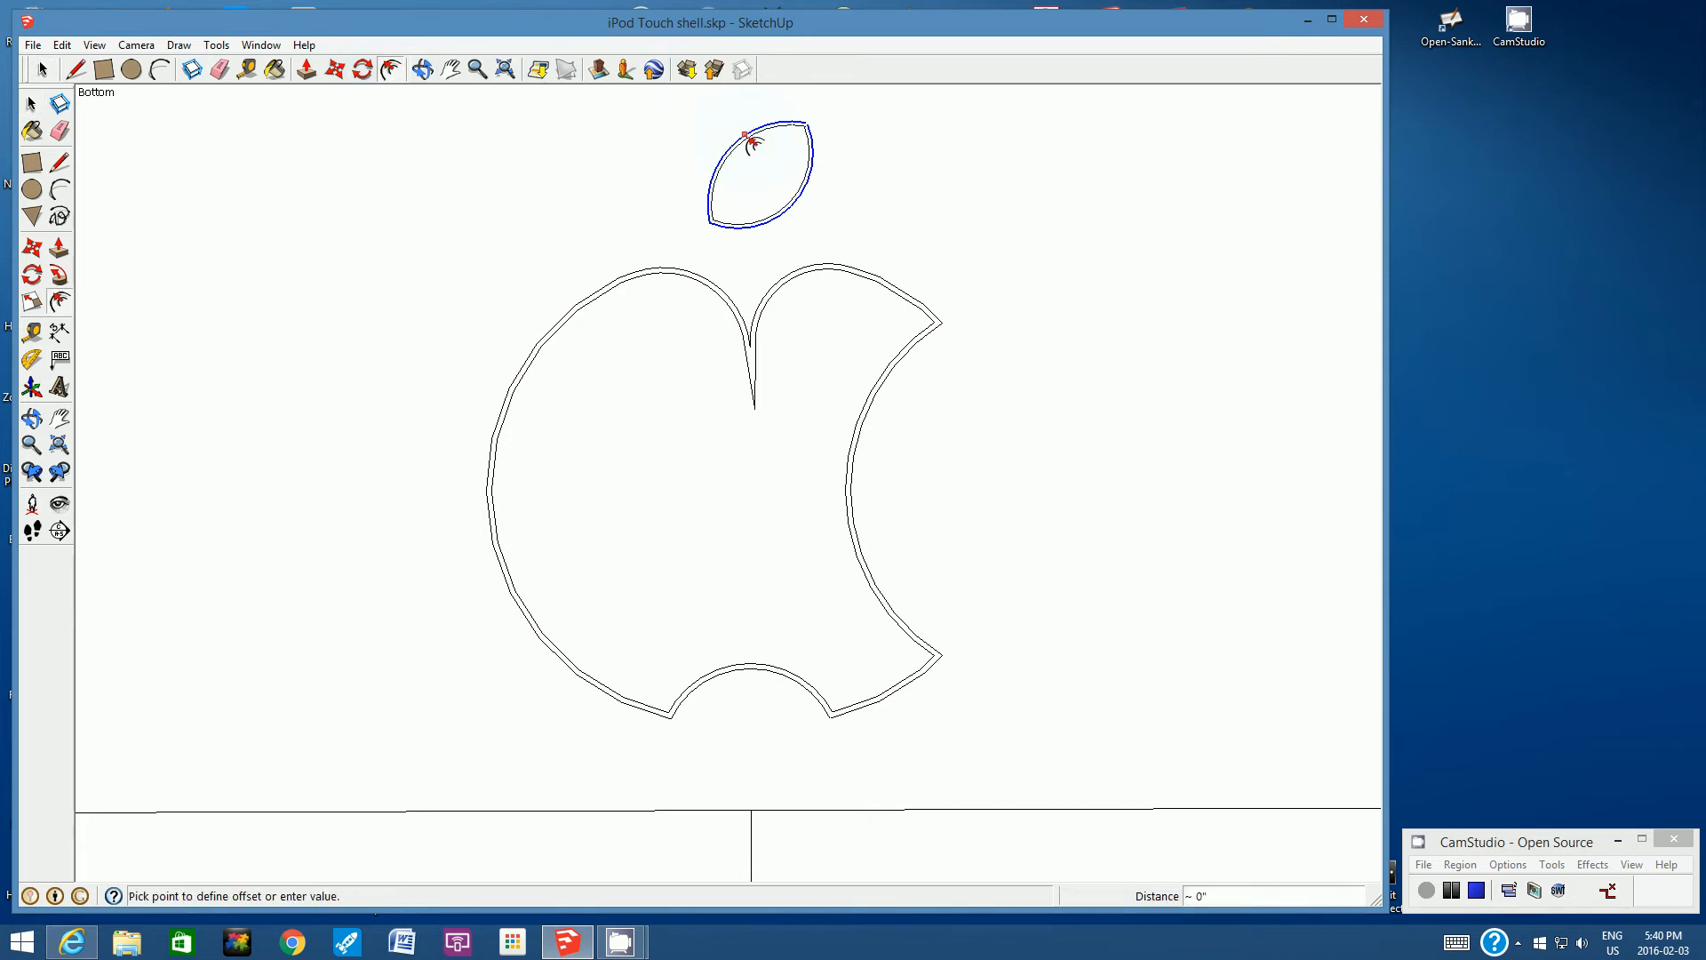
pyautogui.click(748, 139)
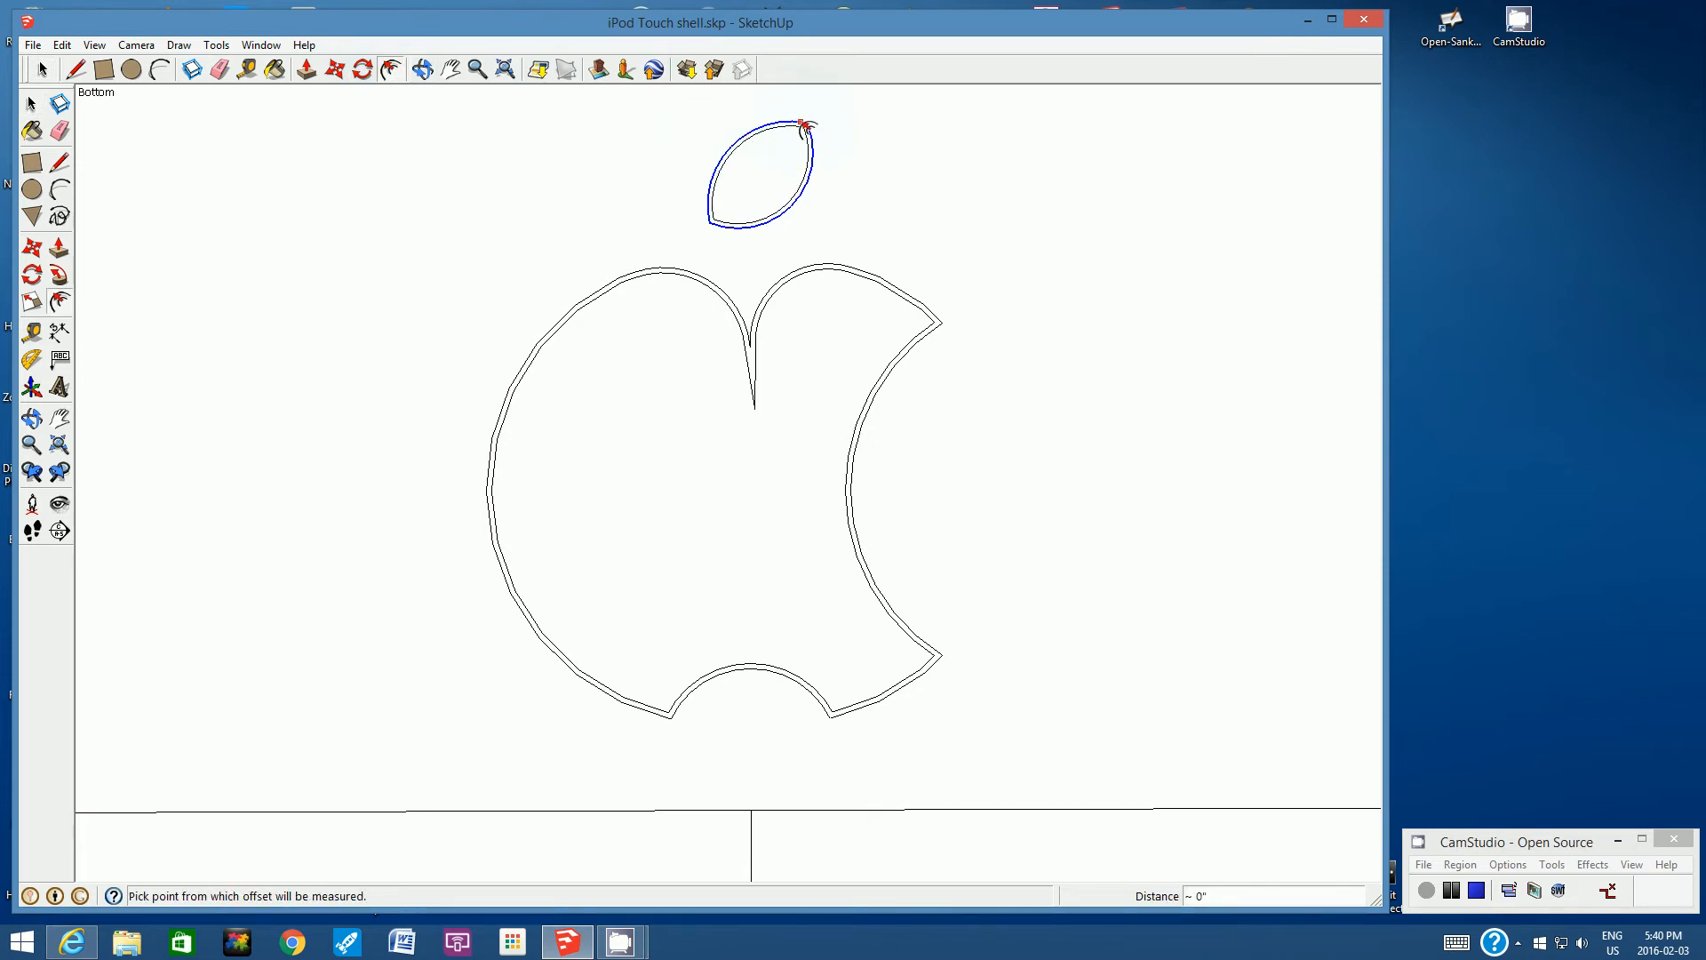
pyautogui.click(62, 45)
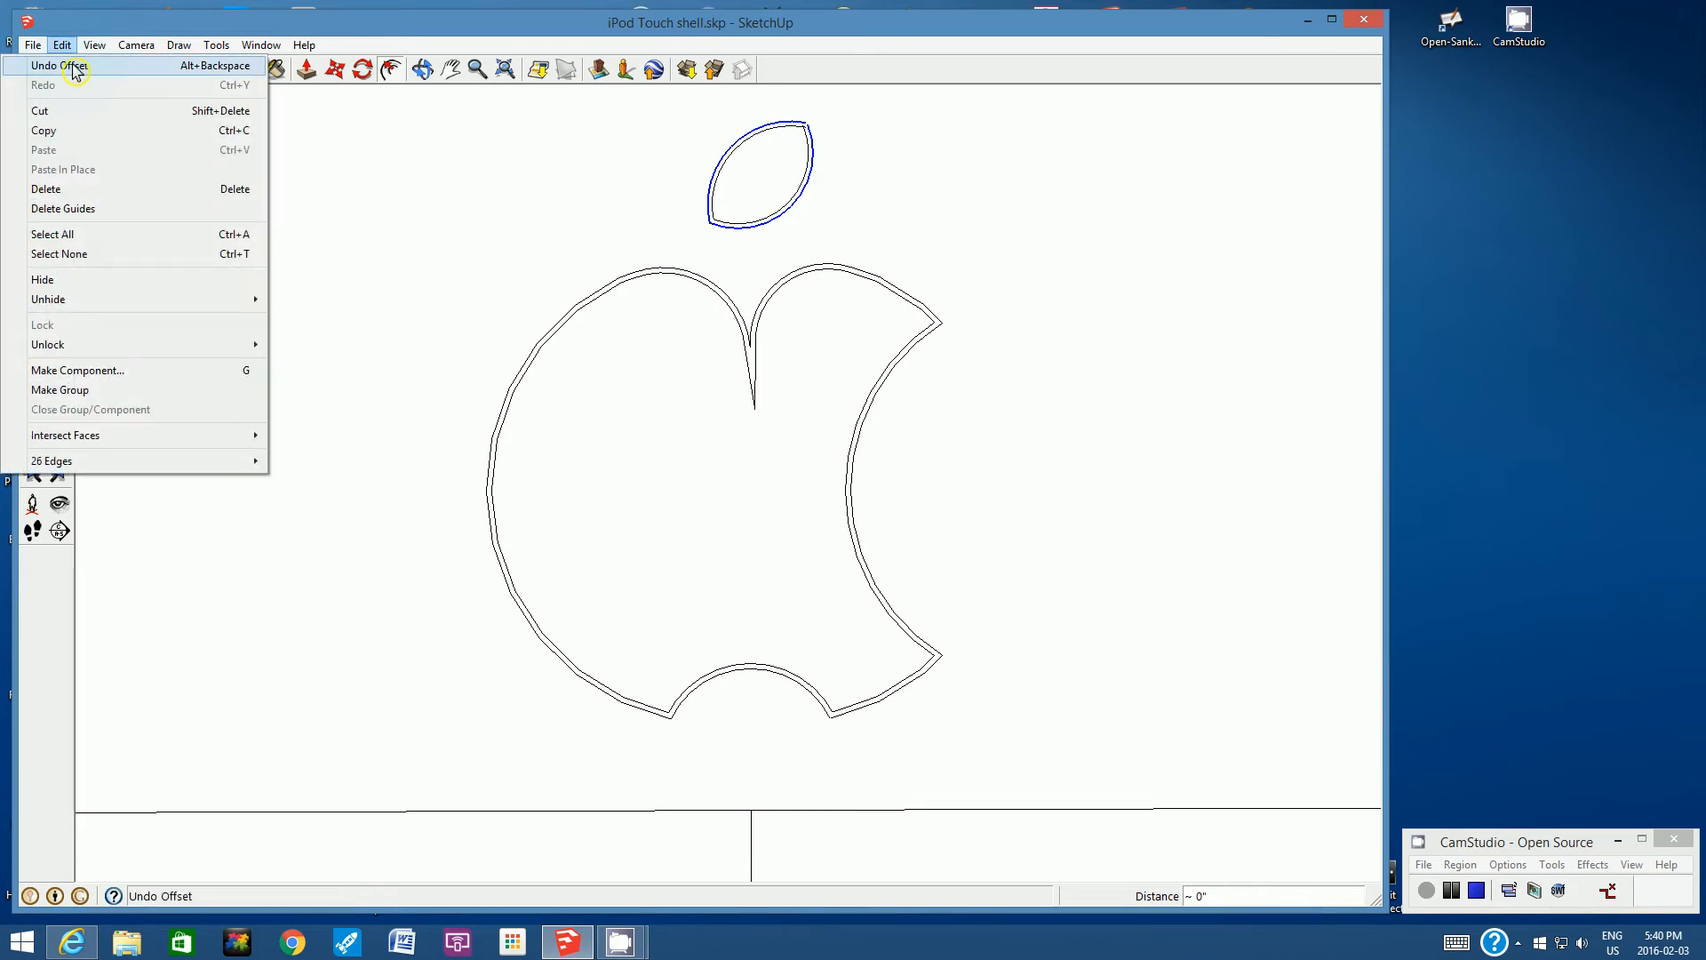
pyautogui.click(71, 66)
# Delete the leaf's lower-right arc and redraw it slightly flatter between the remaining arc's endpoints, bulging outward
pyautogui.click(42, 70)
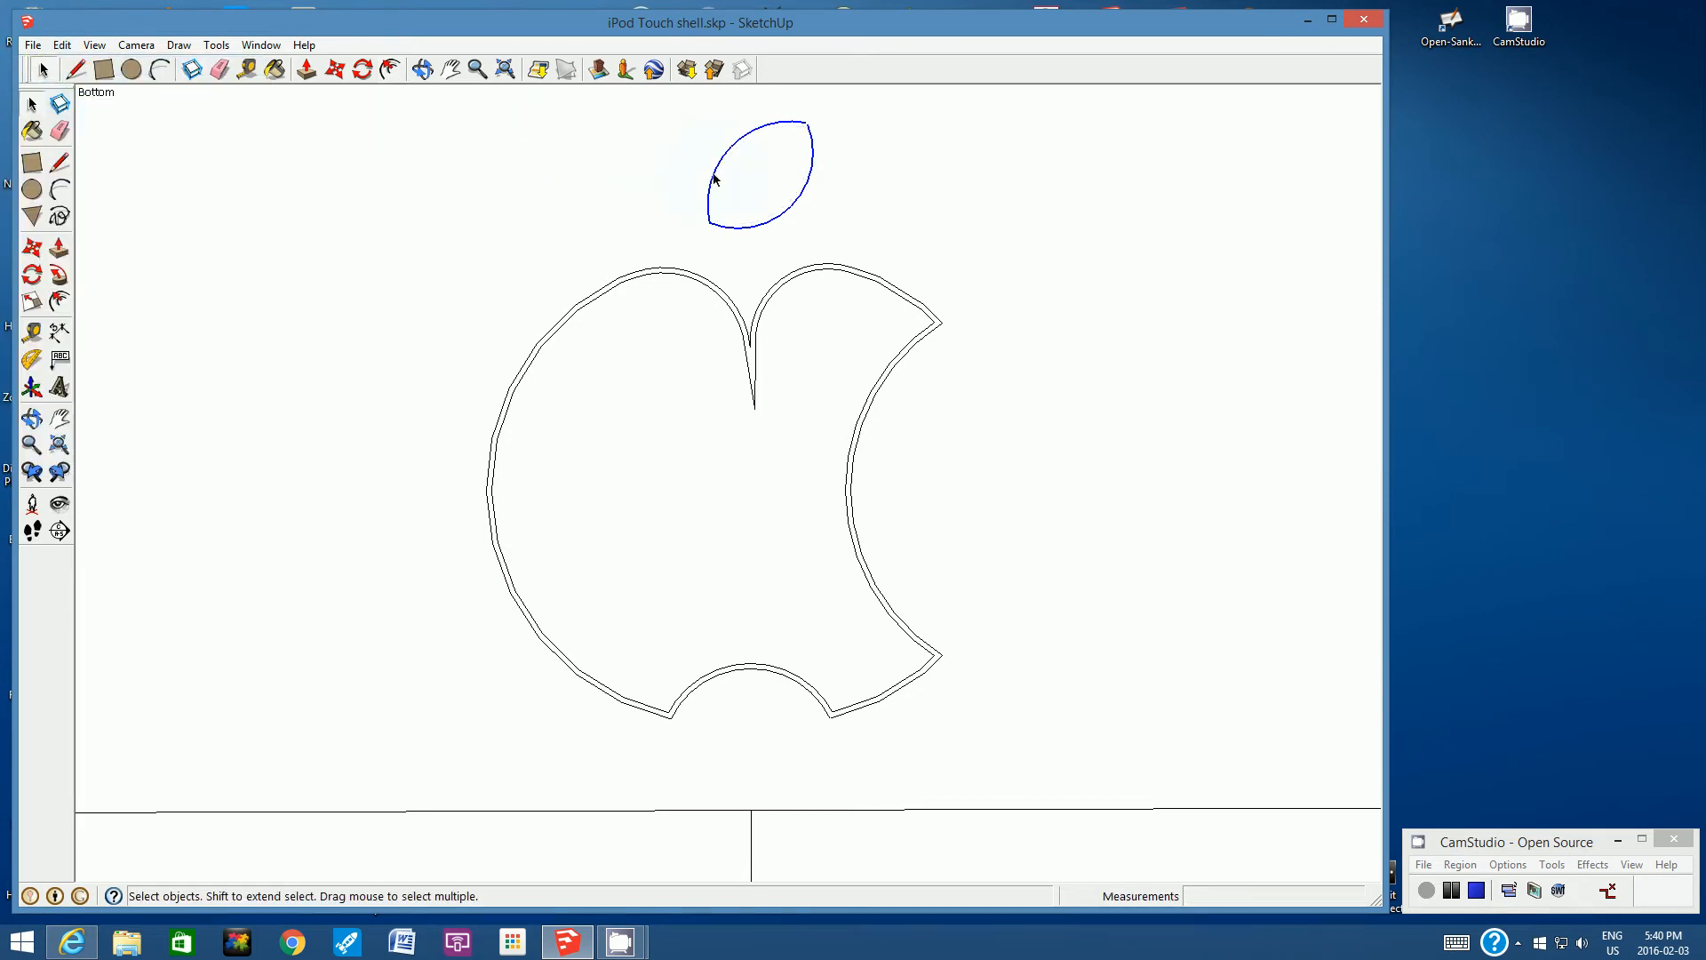
pyautogui.click(802, 200)
pyautogui.press('Delete')
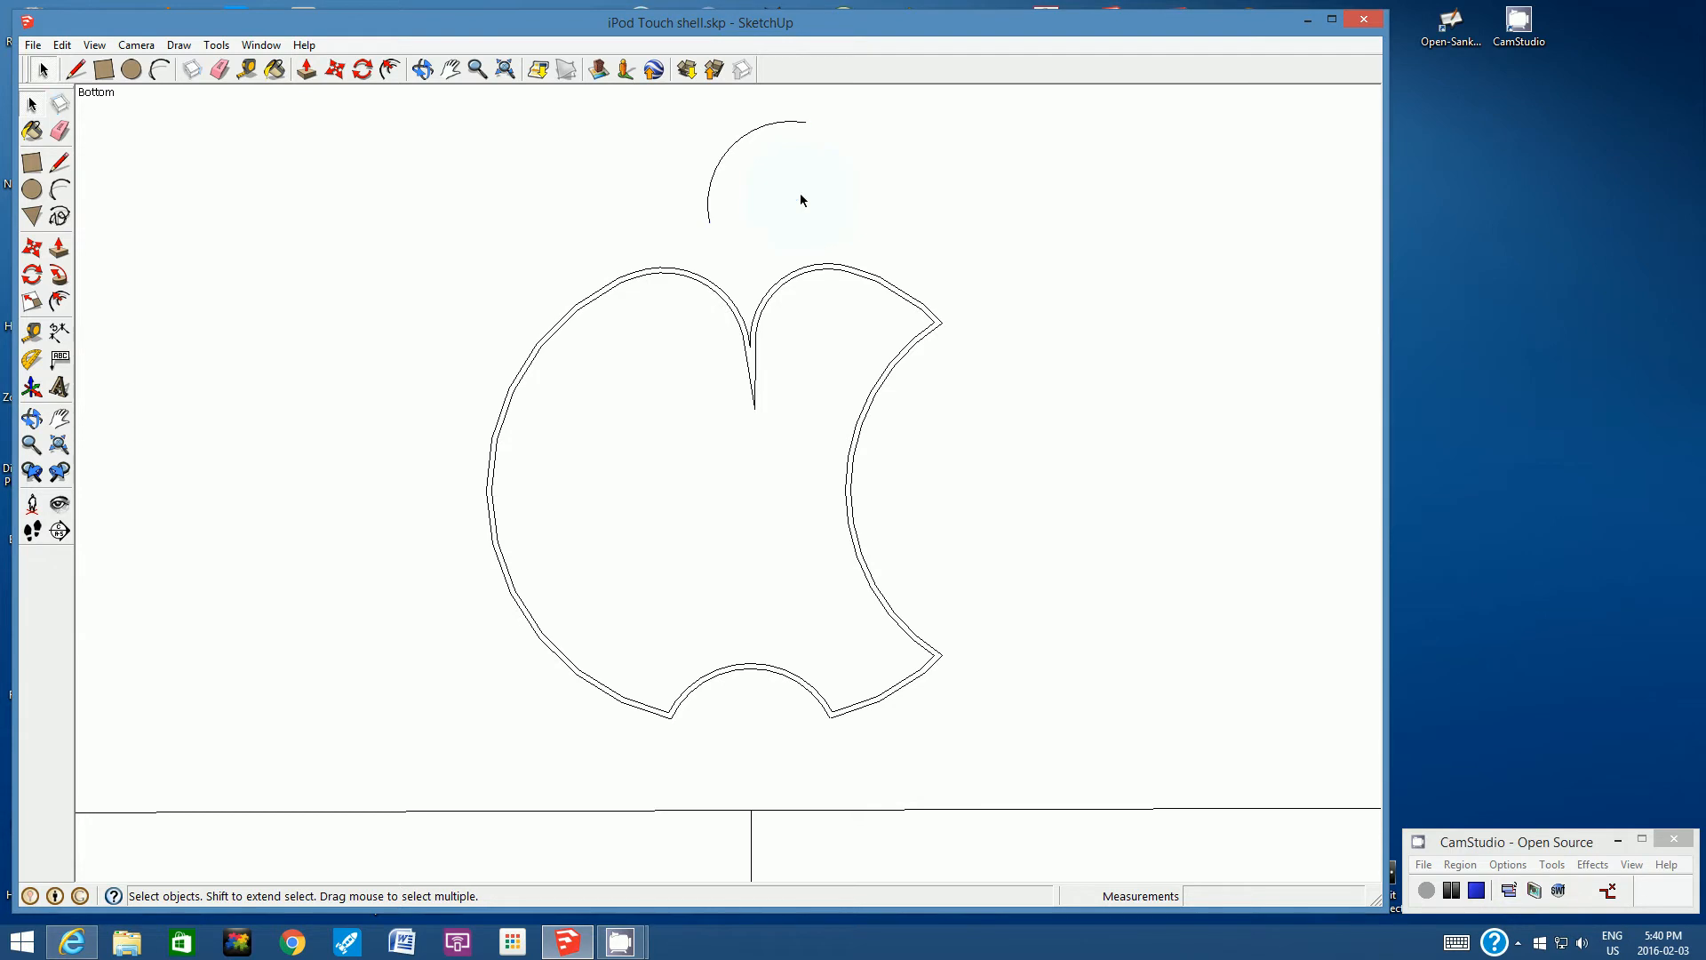
pyautogui.click(306, 71)
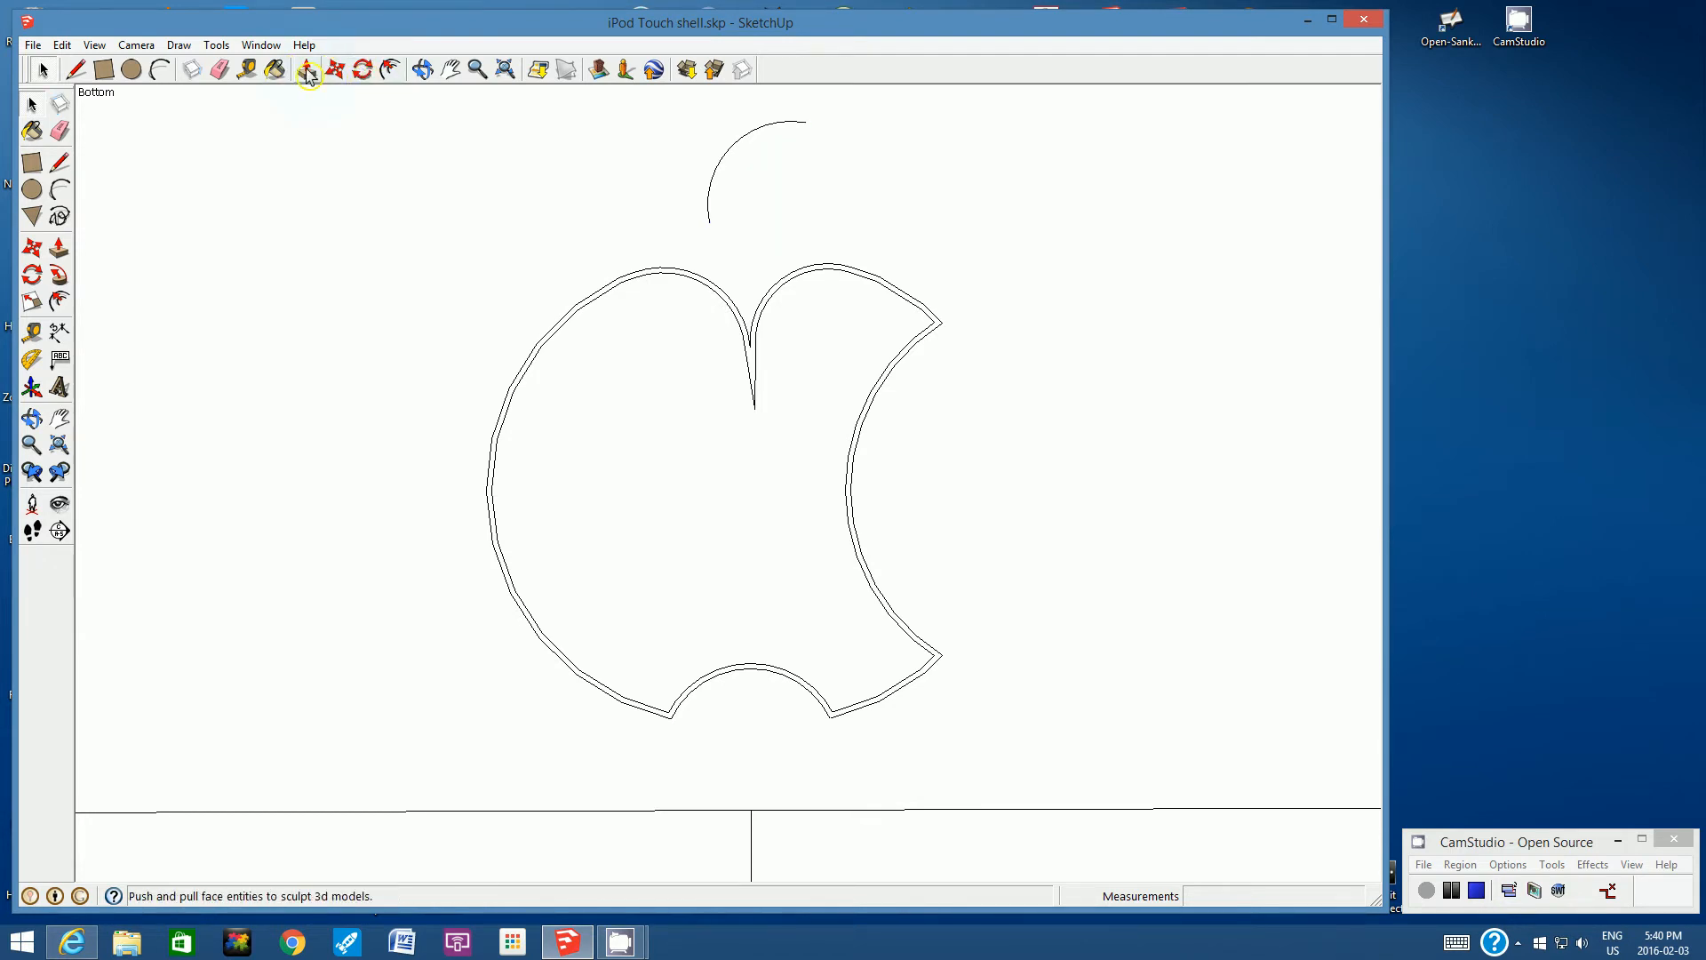
pyautogui.click(160, 68)
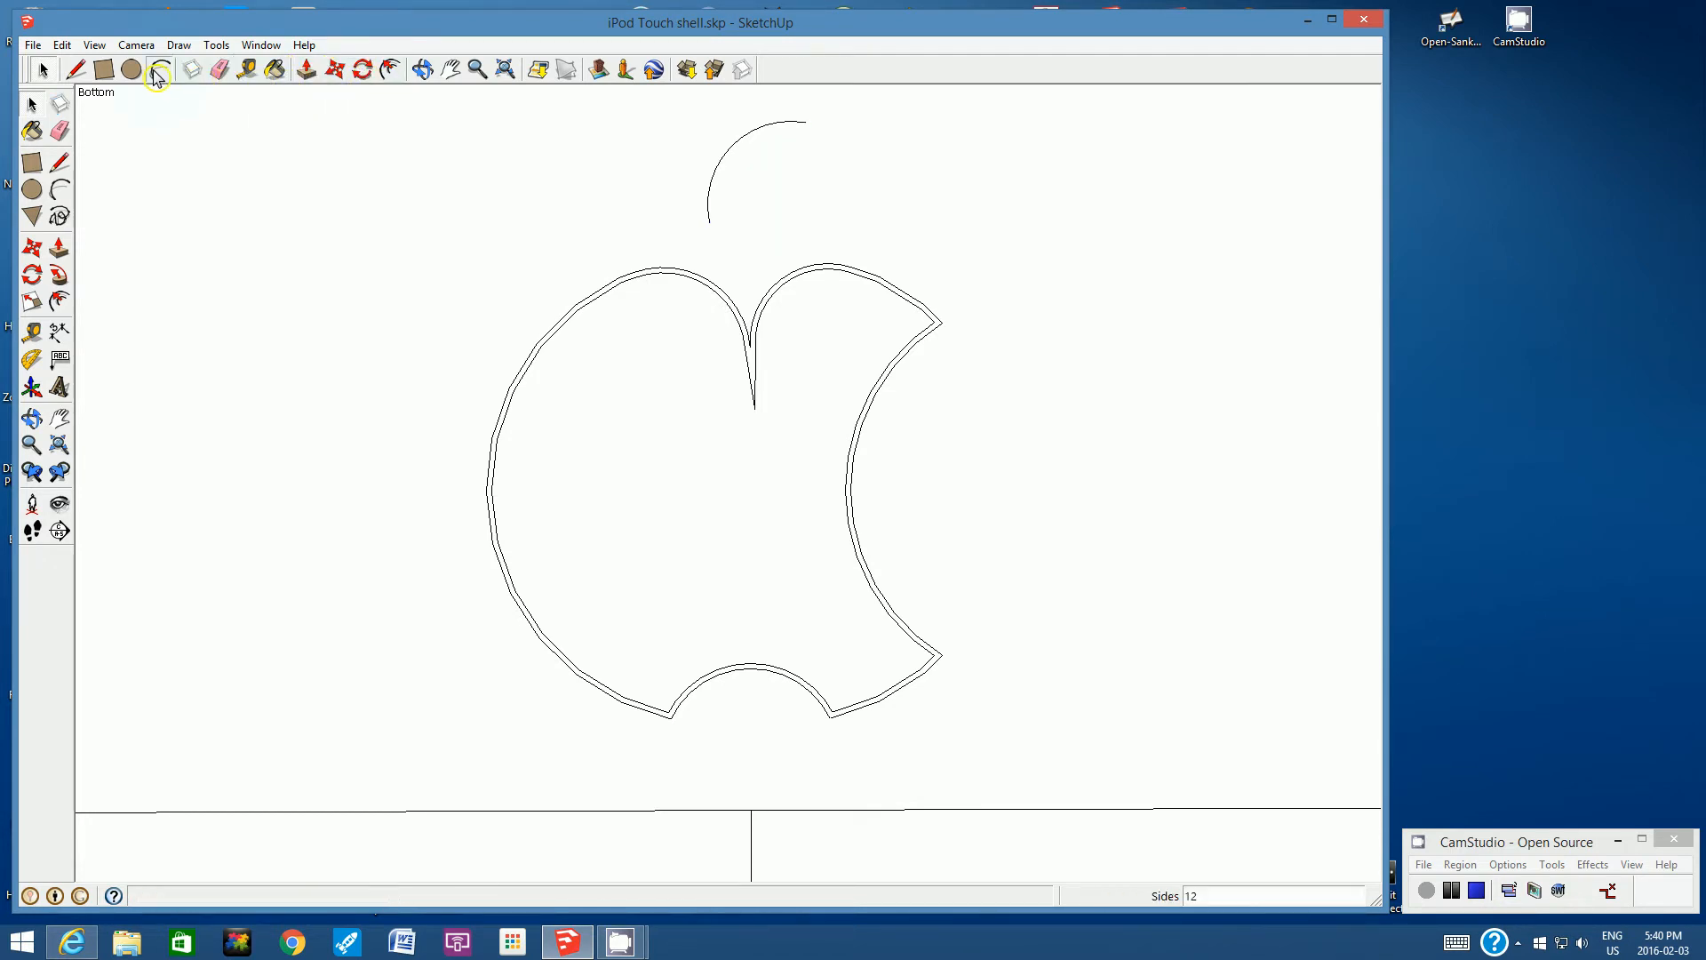
pyautogui.click(806, 122)
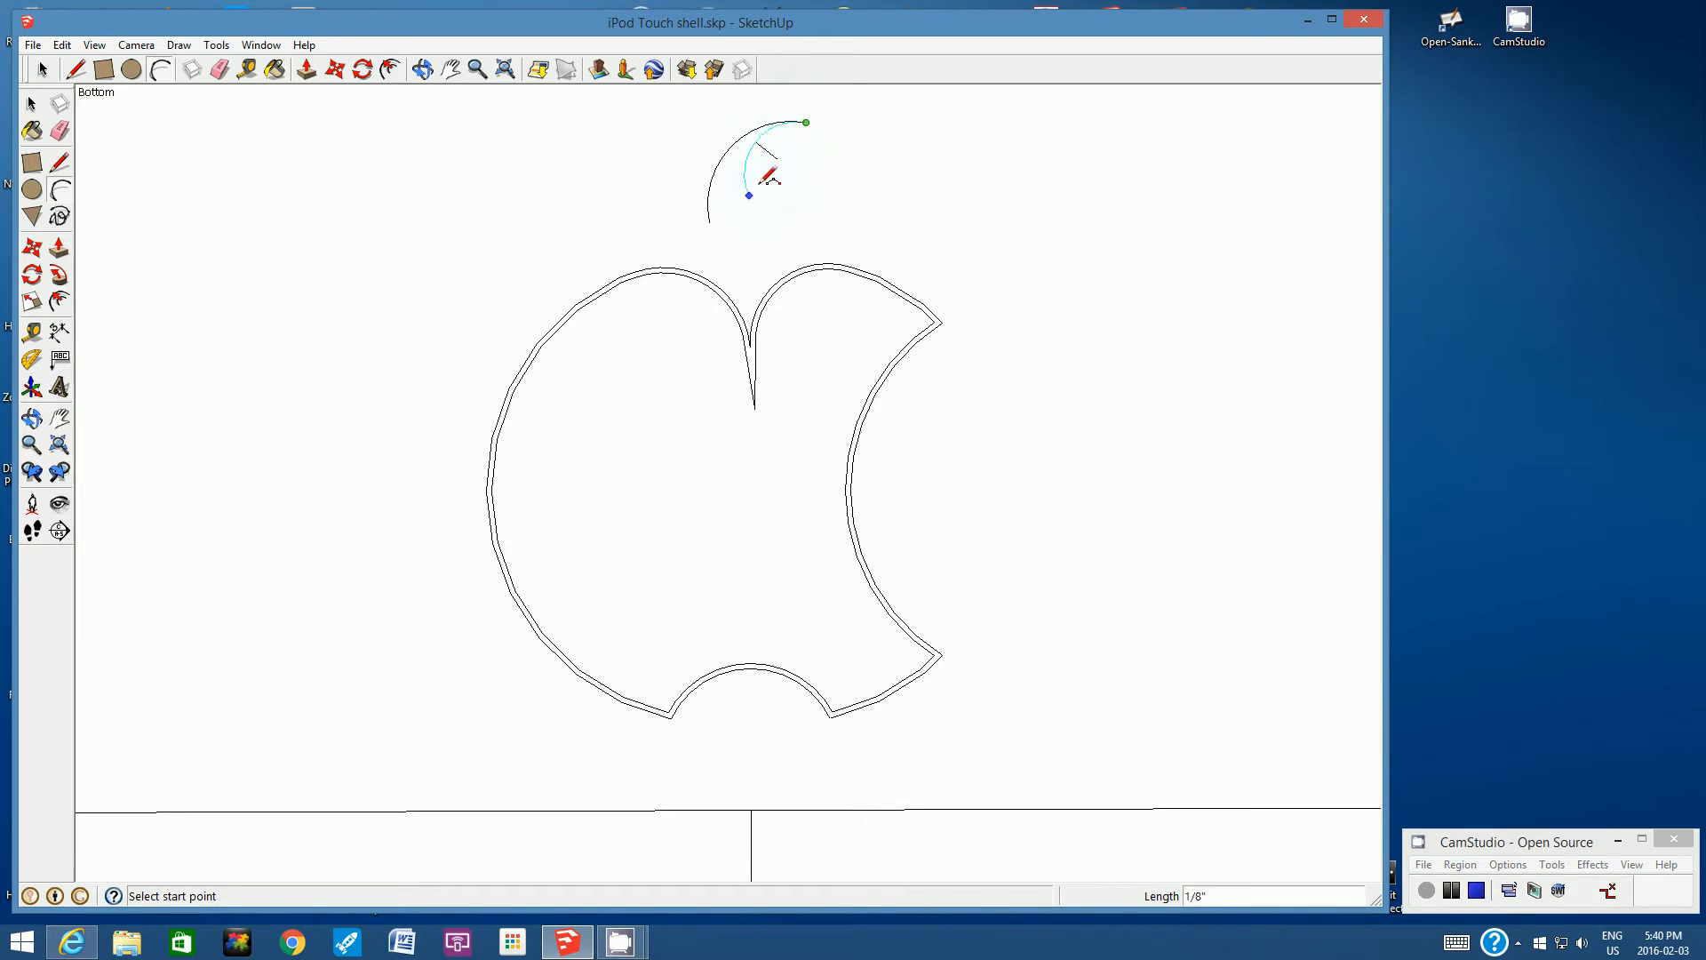
pyautogui.click(709, 221)
pyautogui.click(770, 209)
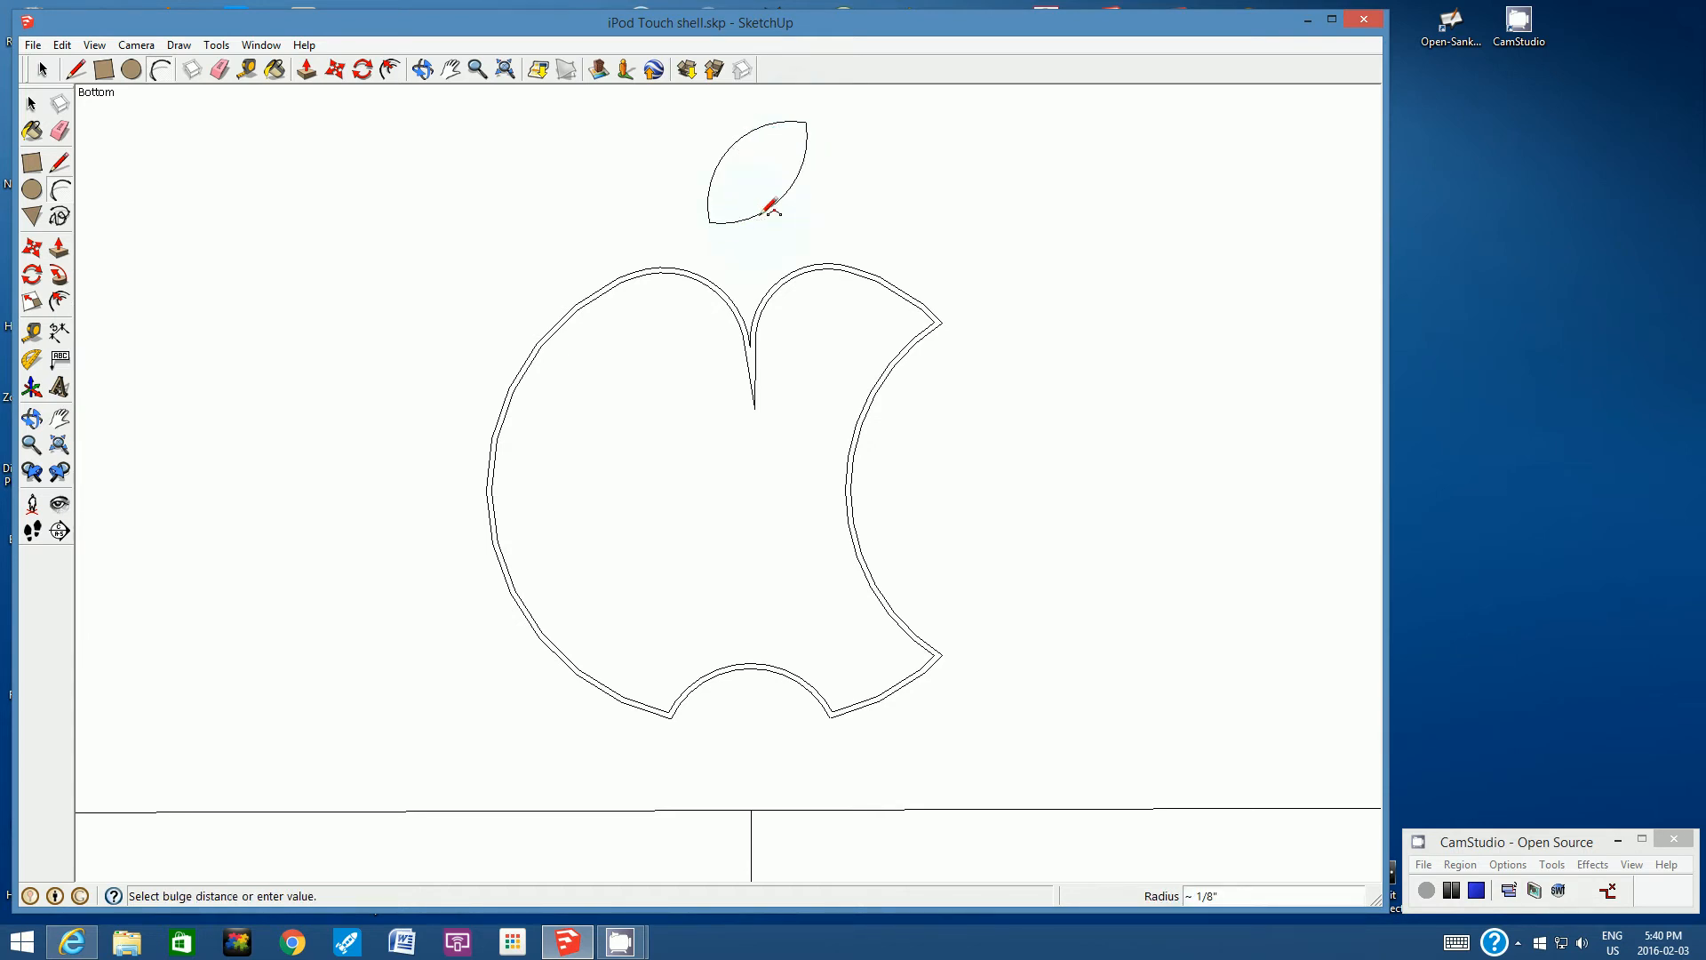
# Select the leaf's face and outline, and offset the outline slightly outward to form a thin border
pyautogui.click(41, 69)
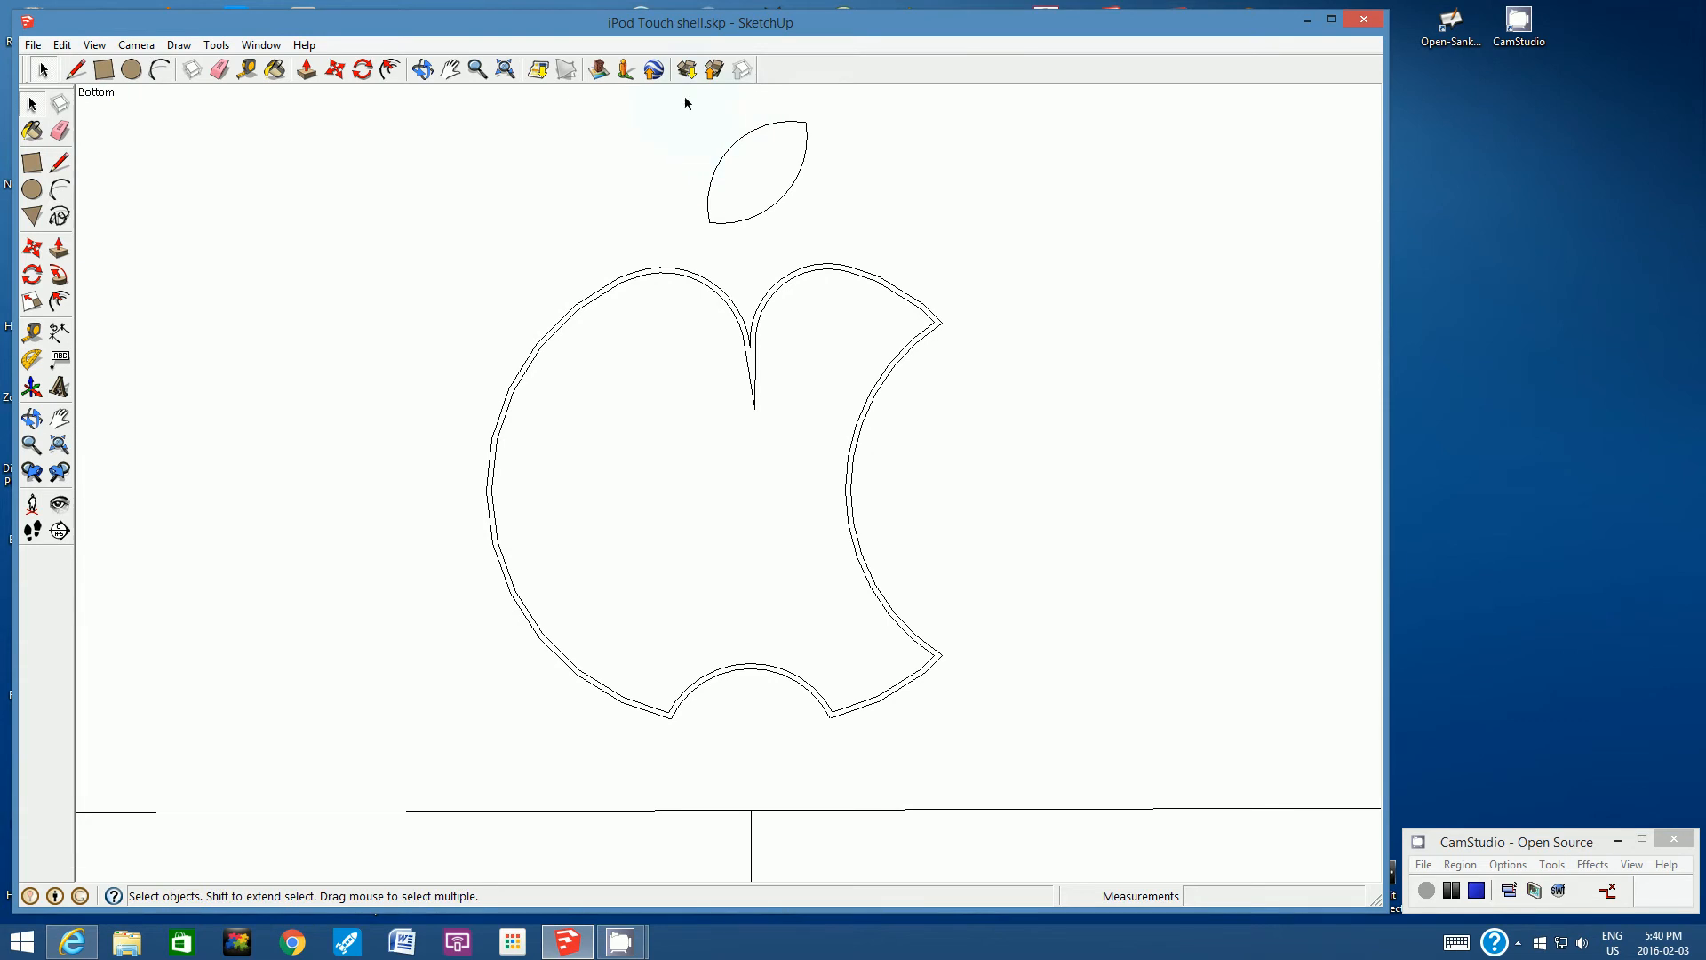
pyautogui.moveTo(685, 96); pyautogui.dragTo(829, 246)
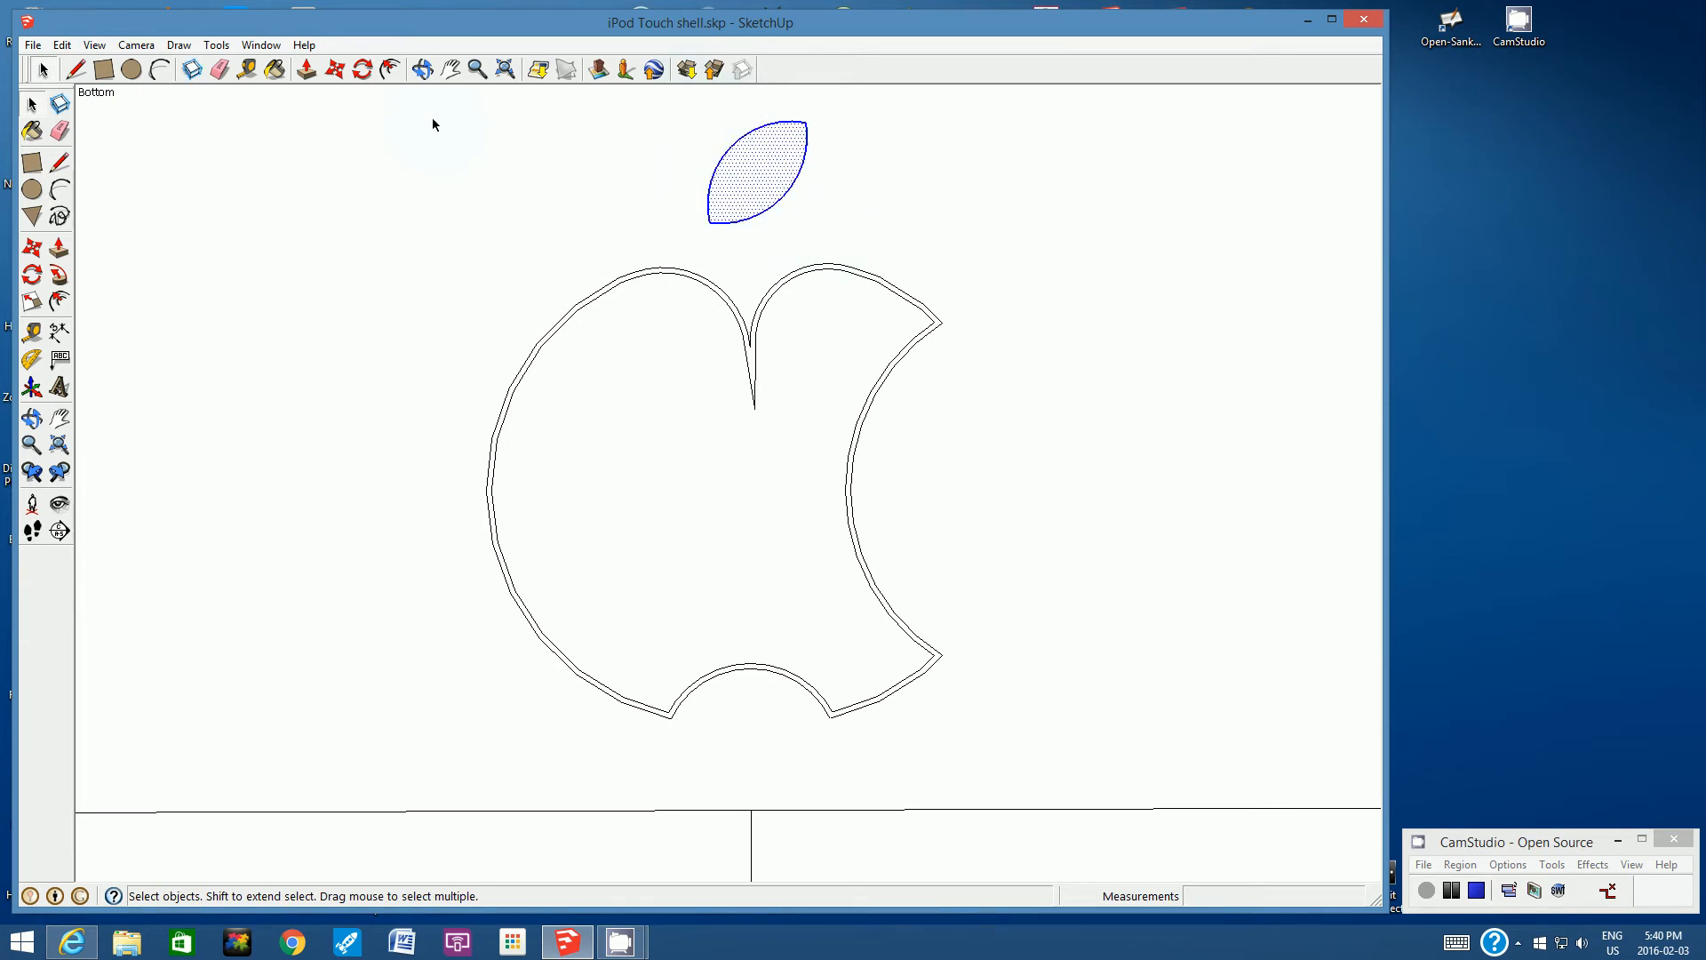
pyautogui.click(391, 70)
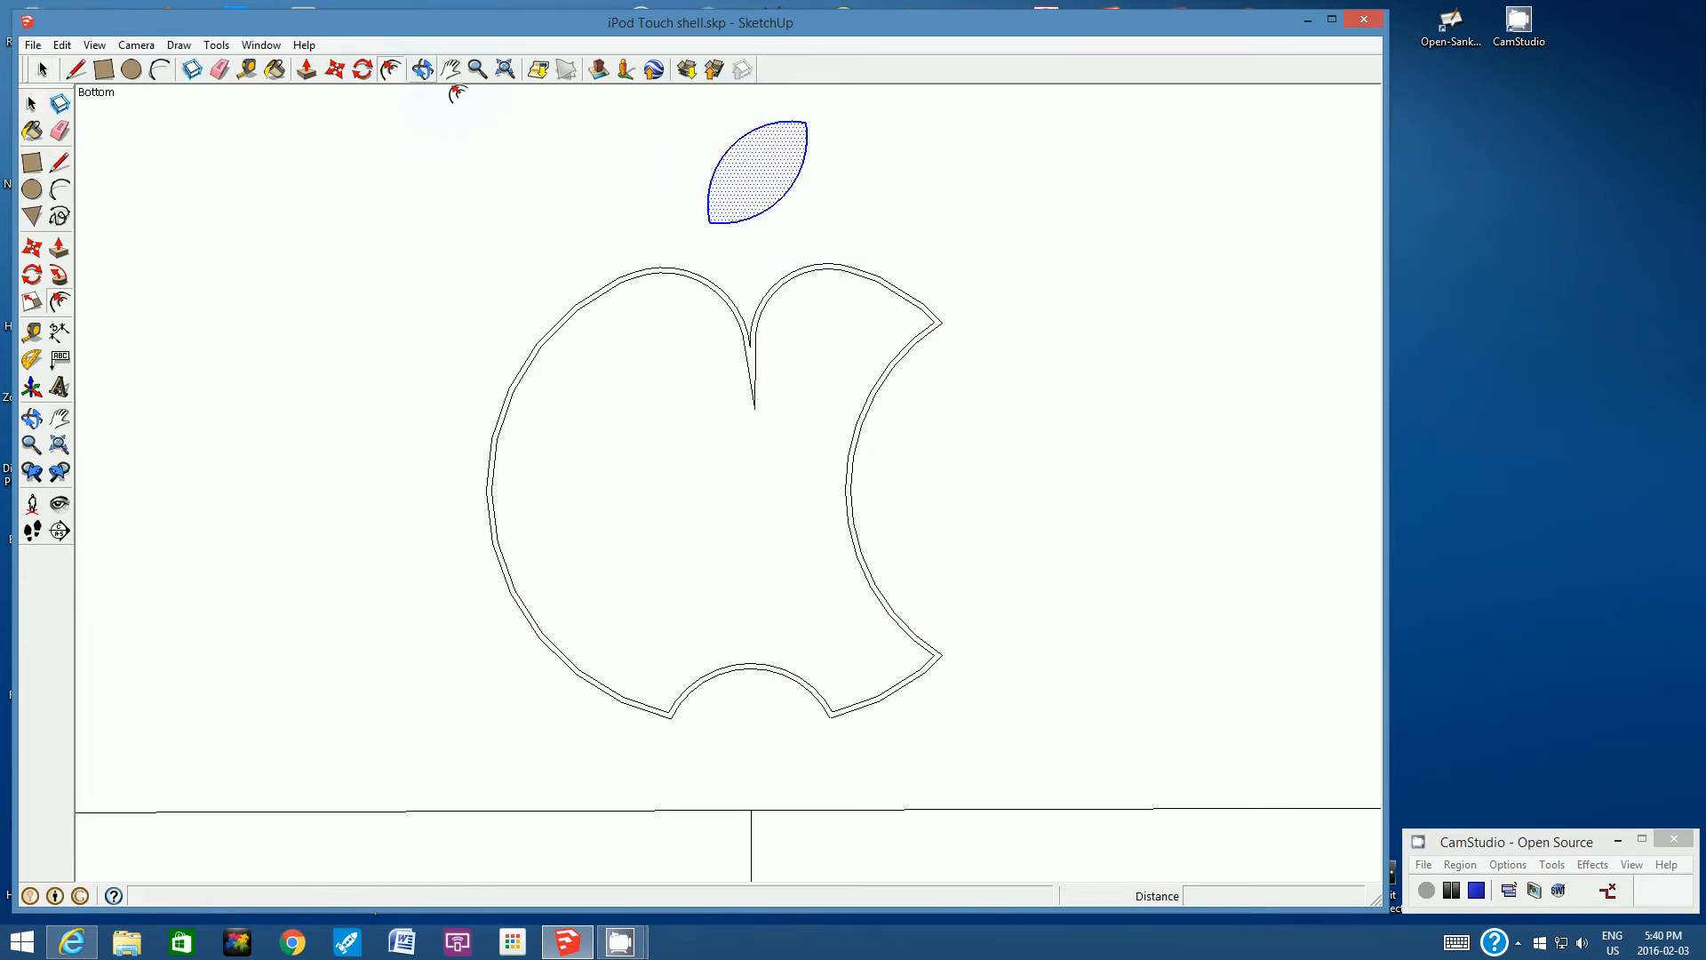
pyautogui.click(756, 137)
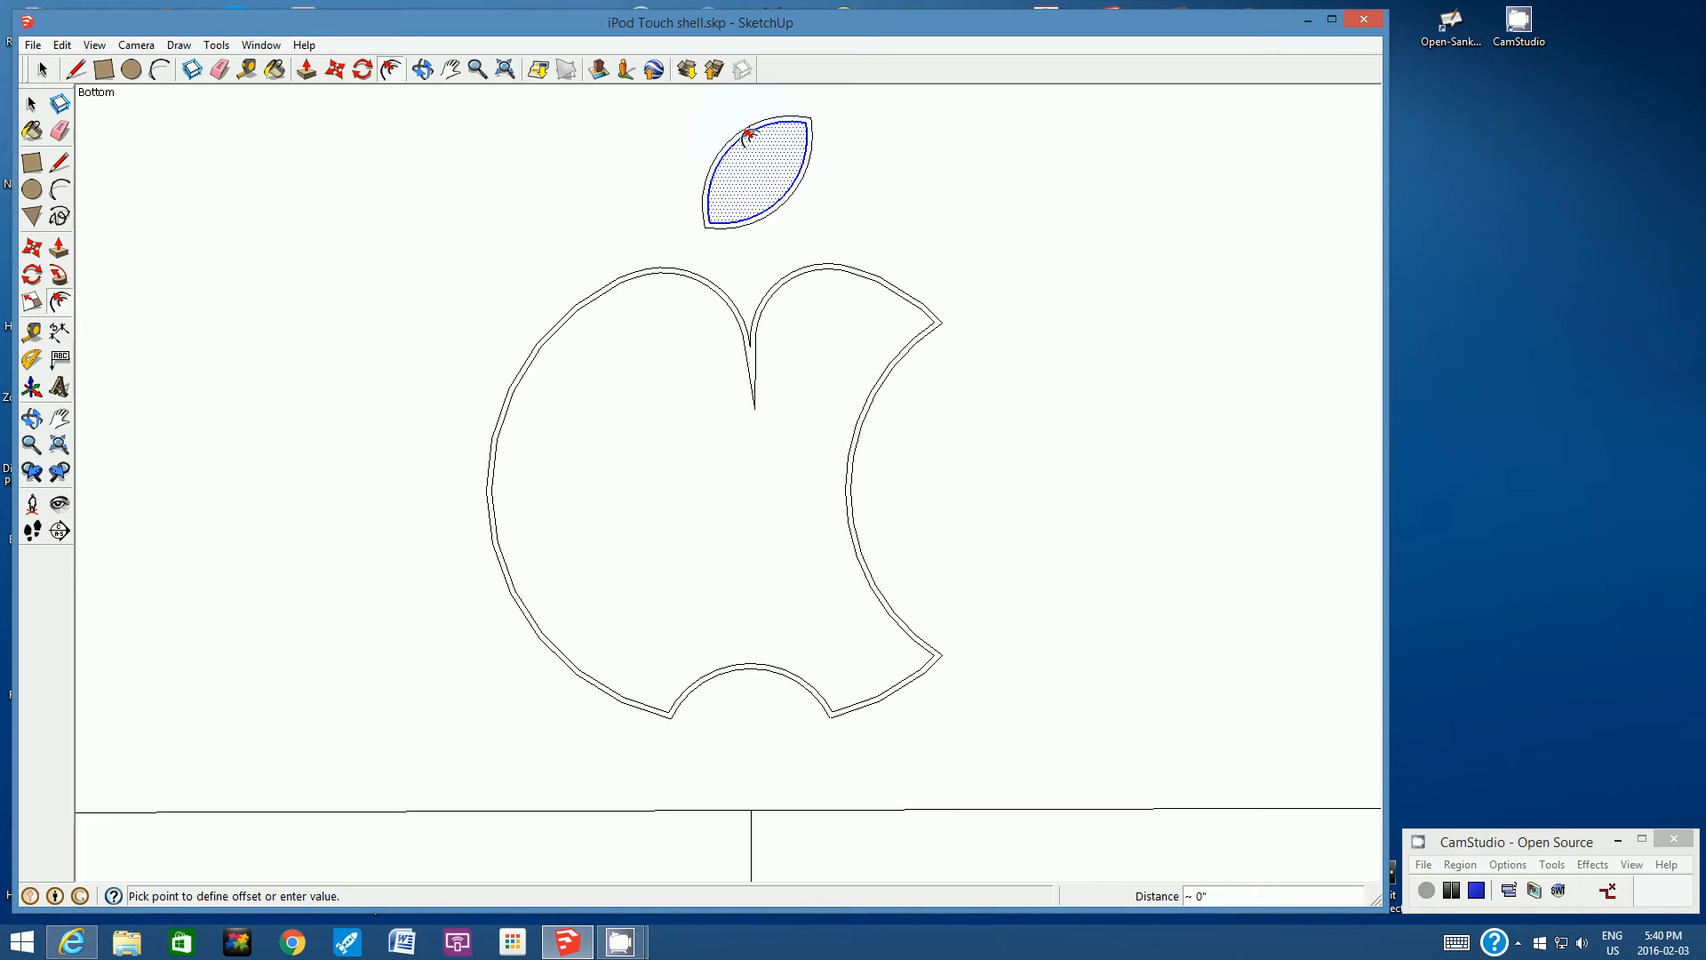
pyautogui.click(749, 136)
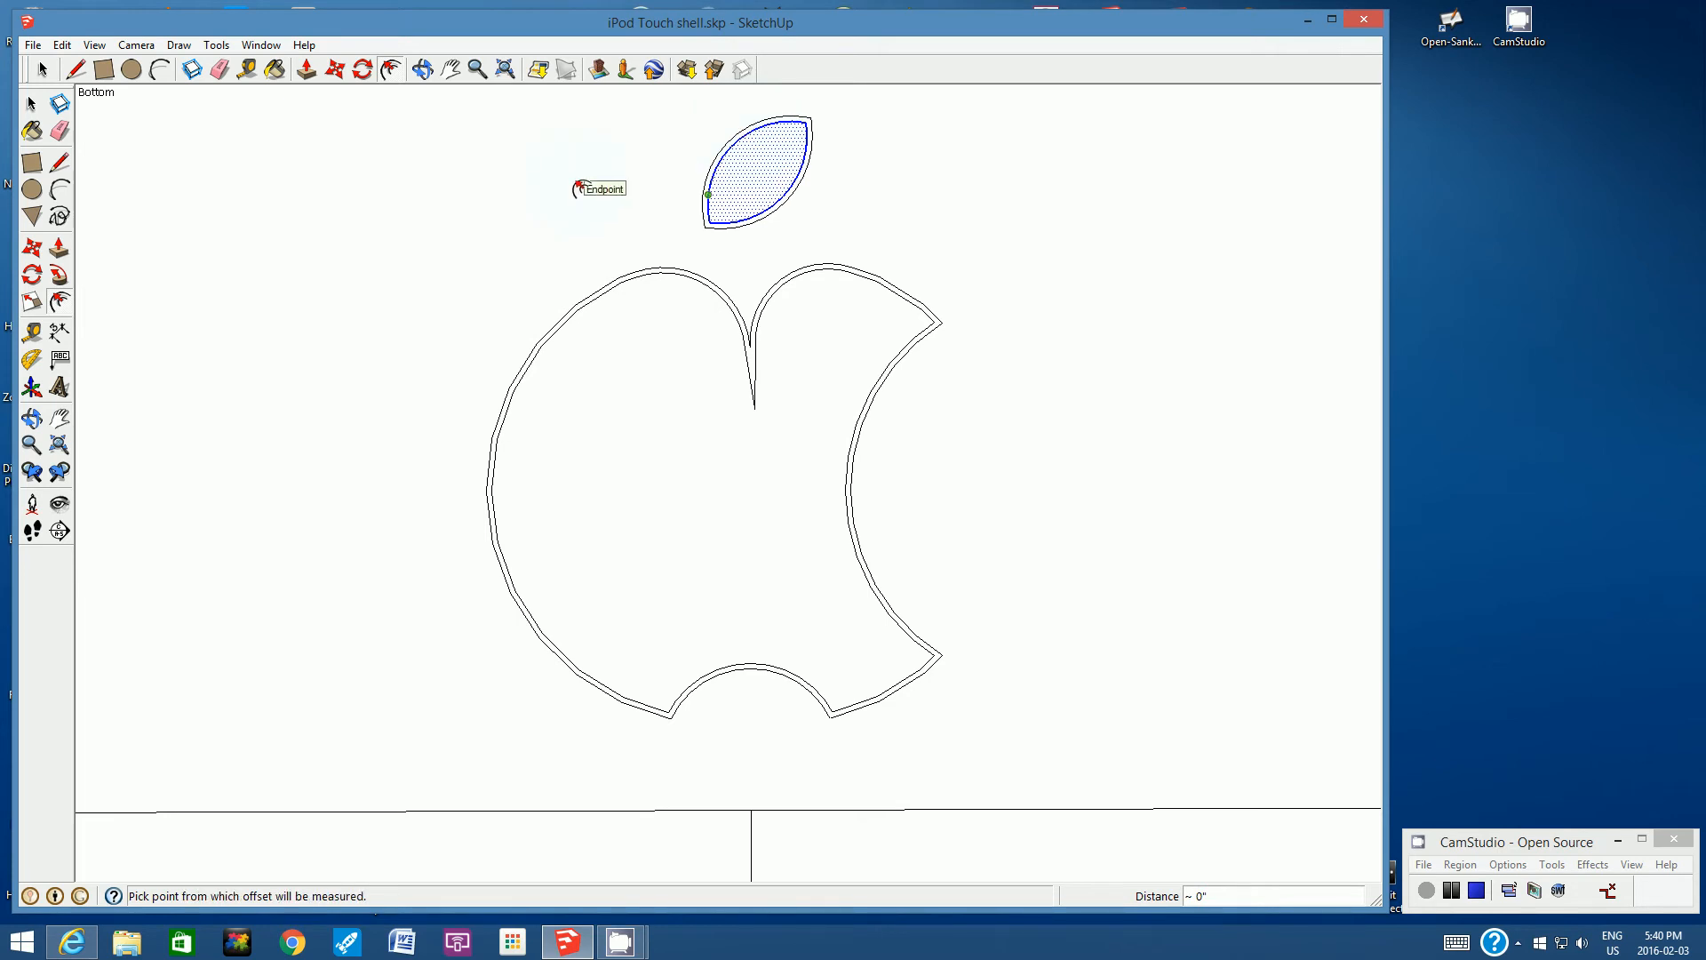
# Paint the leaf and apple borders with grey Color_005 and the interiors with light grey Color_002
pyautogui.click(273, 73)
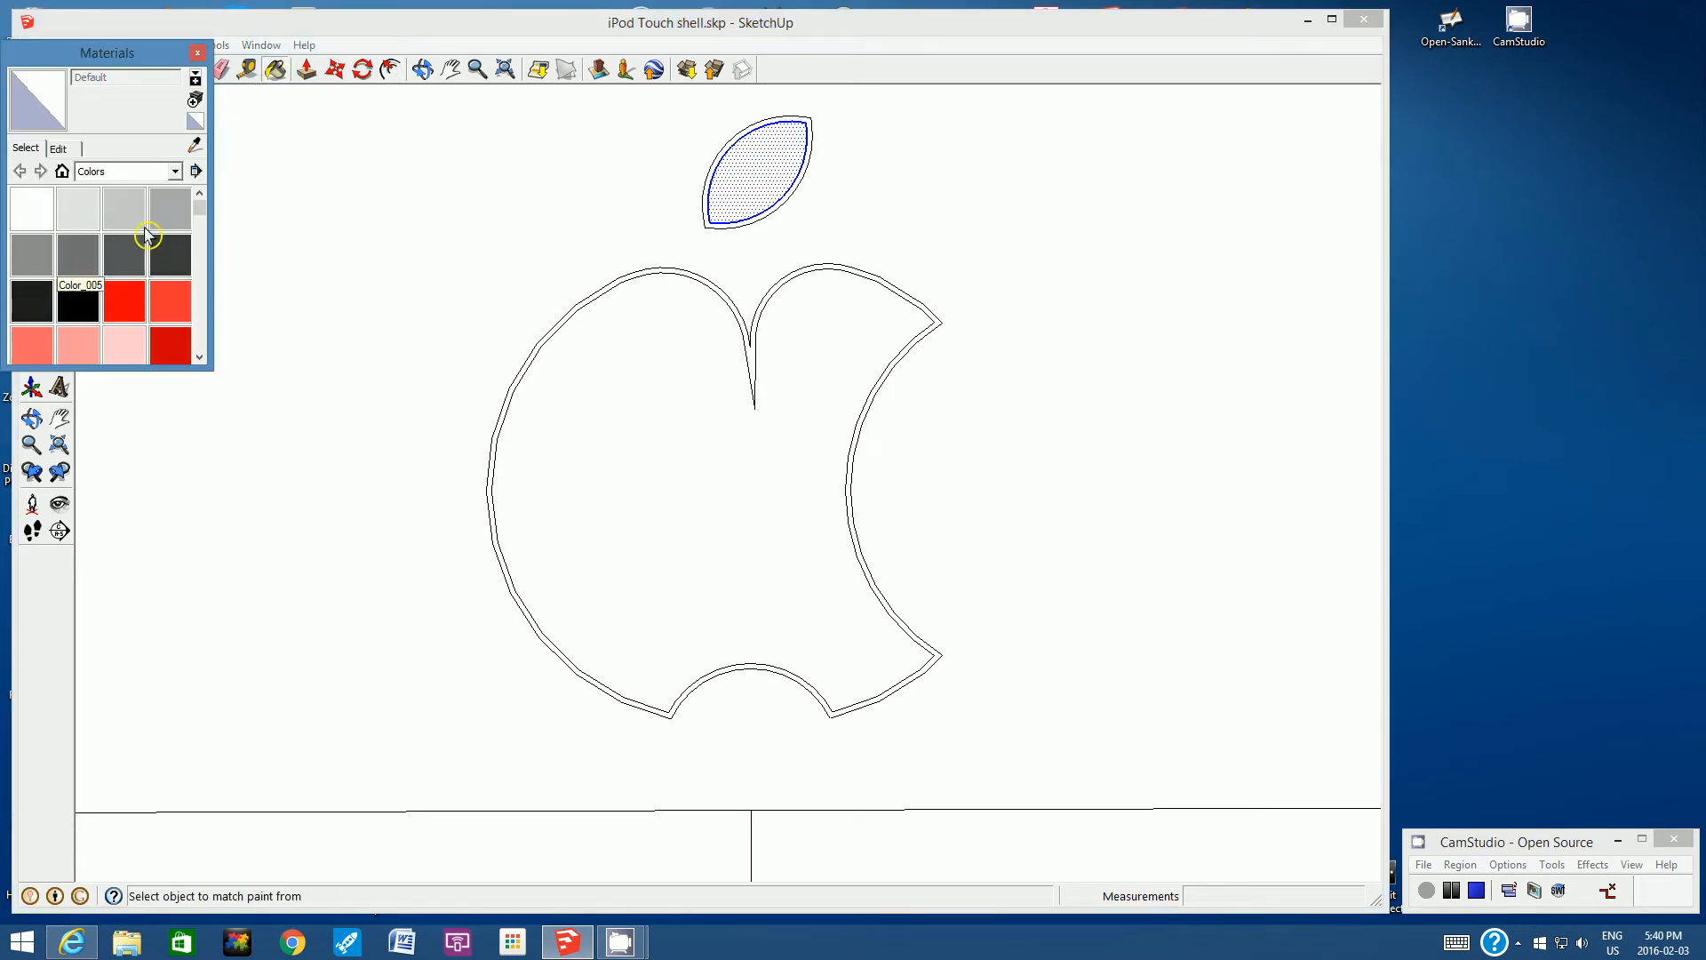
pyautogui.click(82, 256)
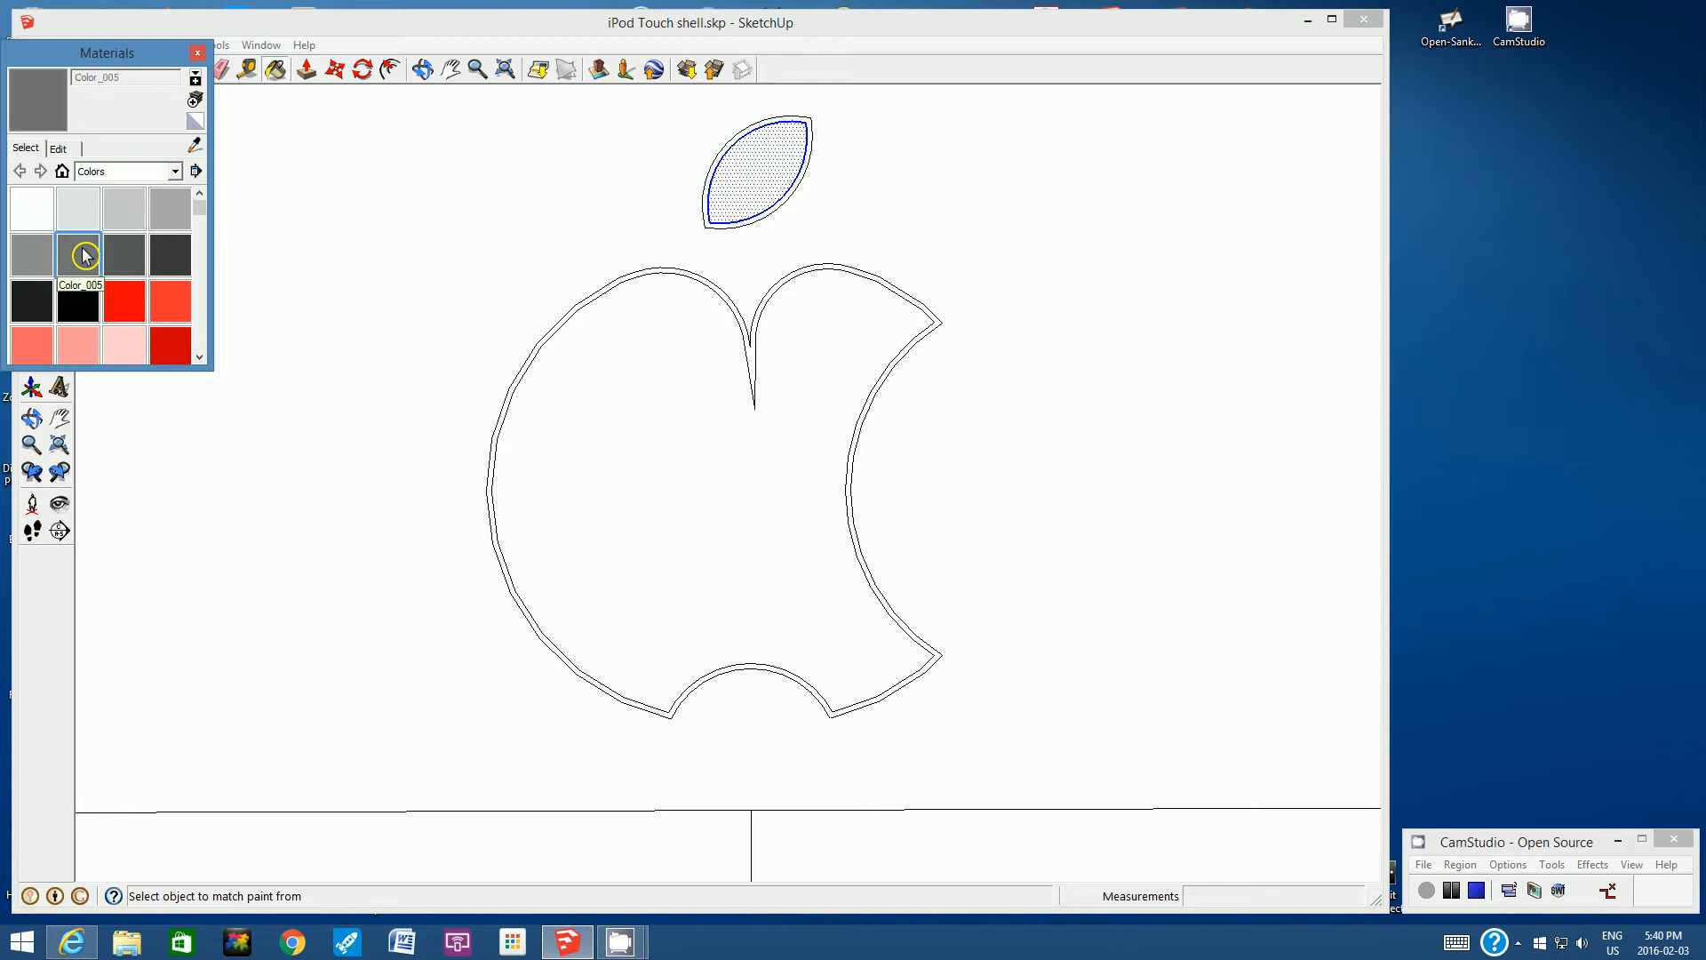
pyautogui.click(734, 133)
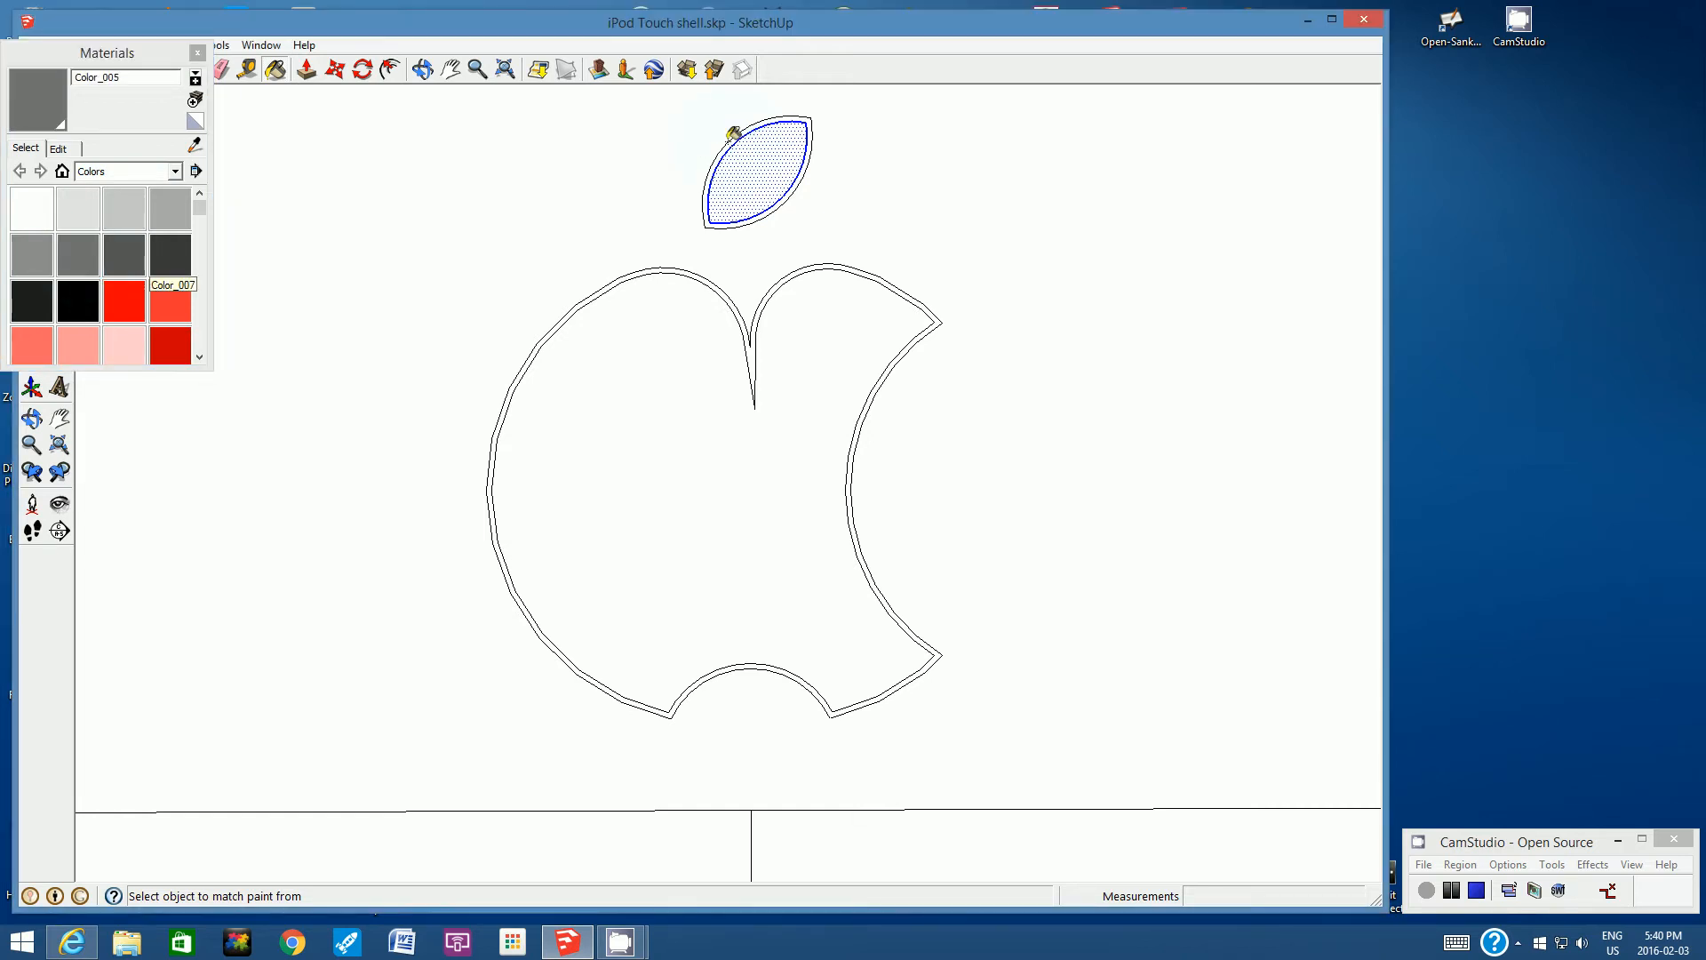
pyautogui.click(722, 149)
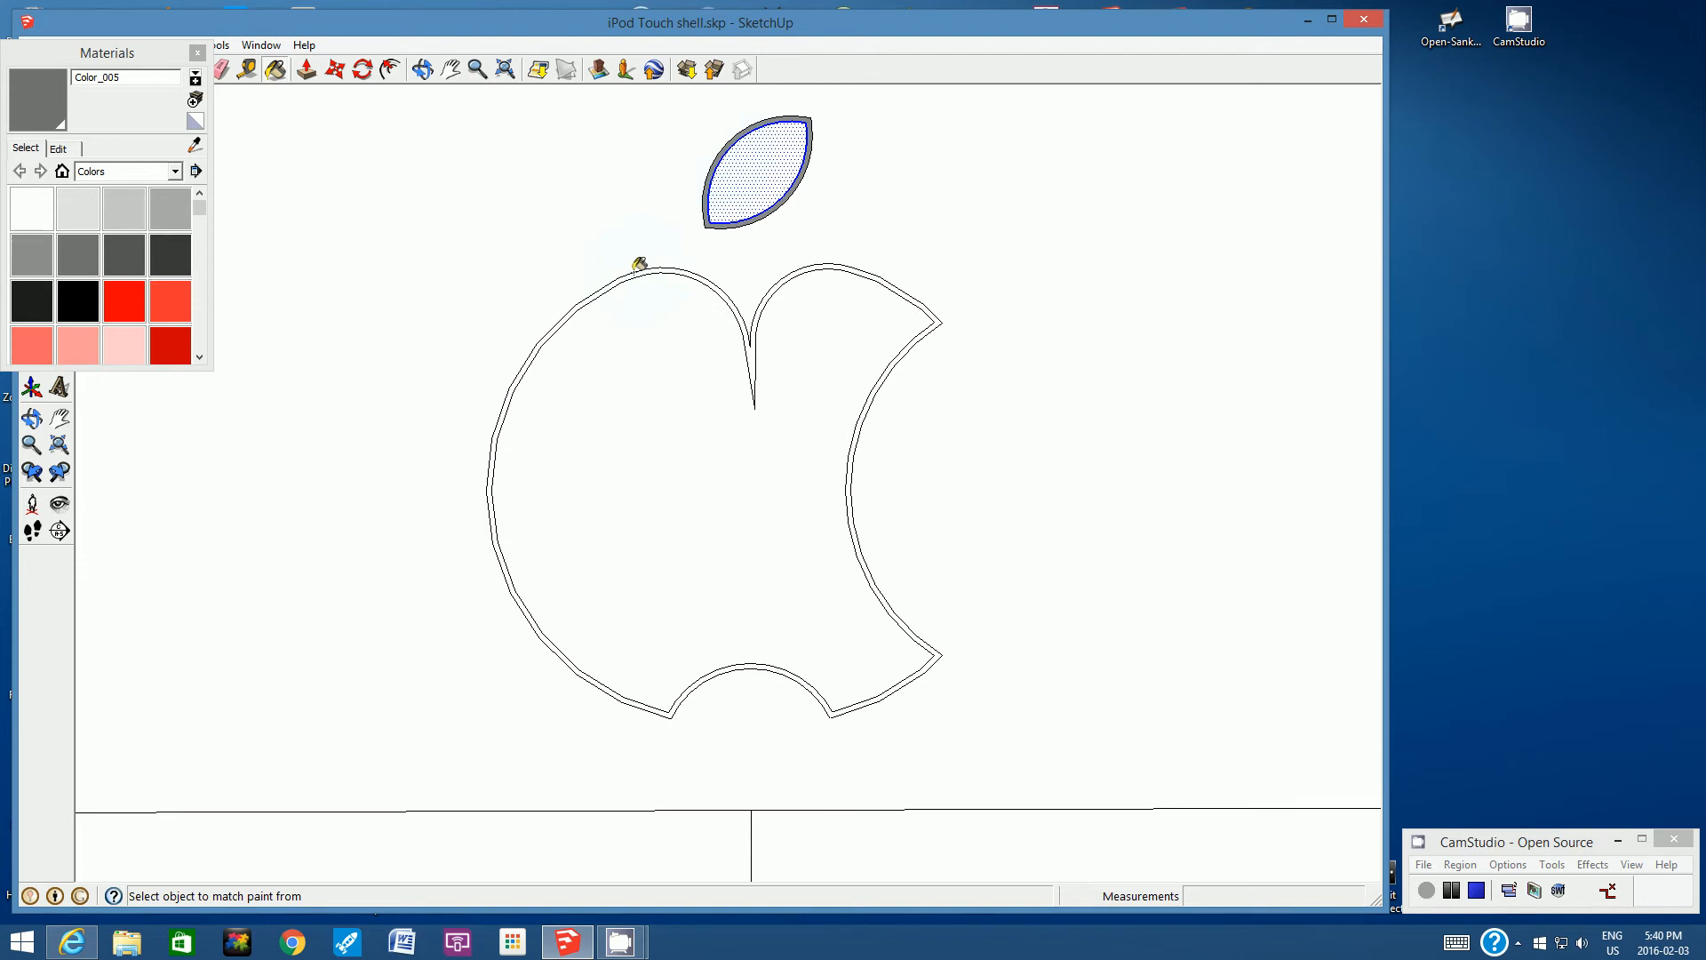
pyautogui.click(633, 271)
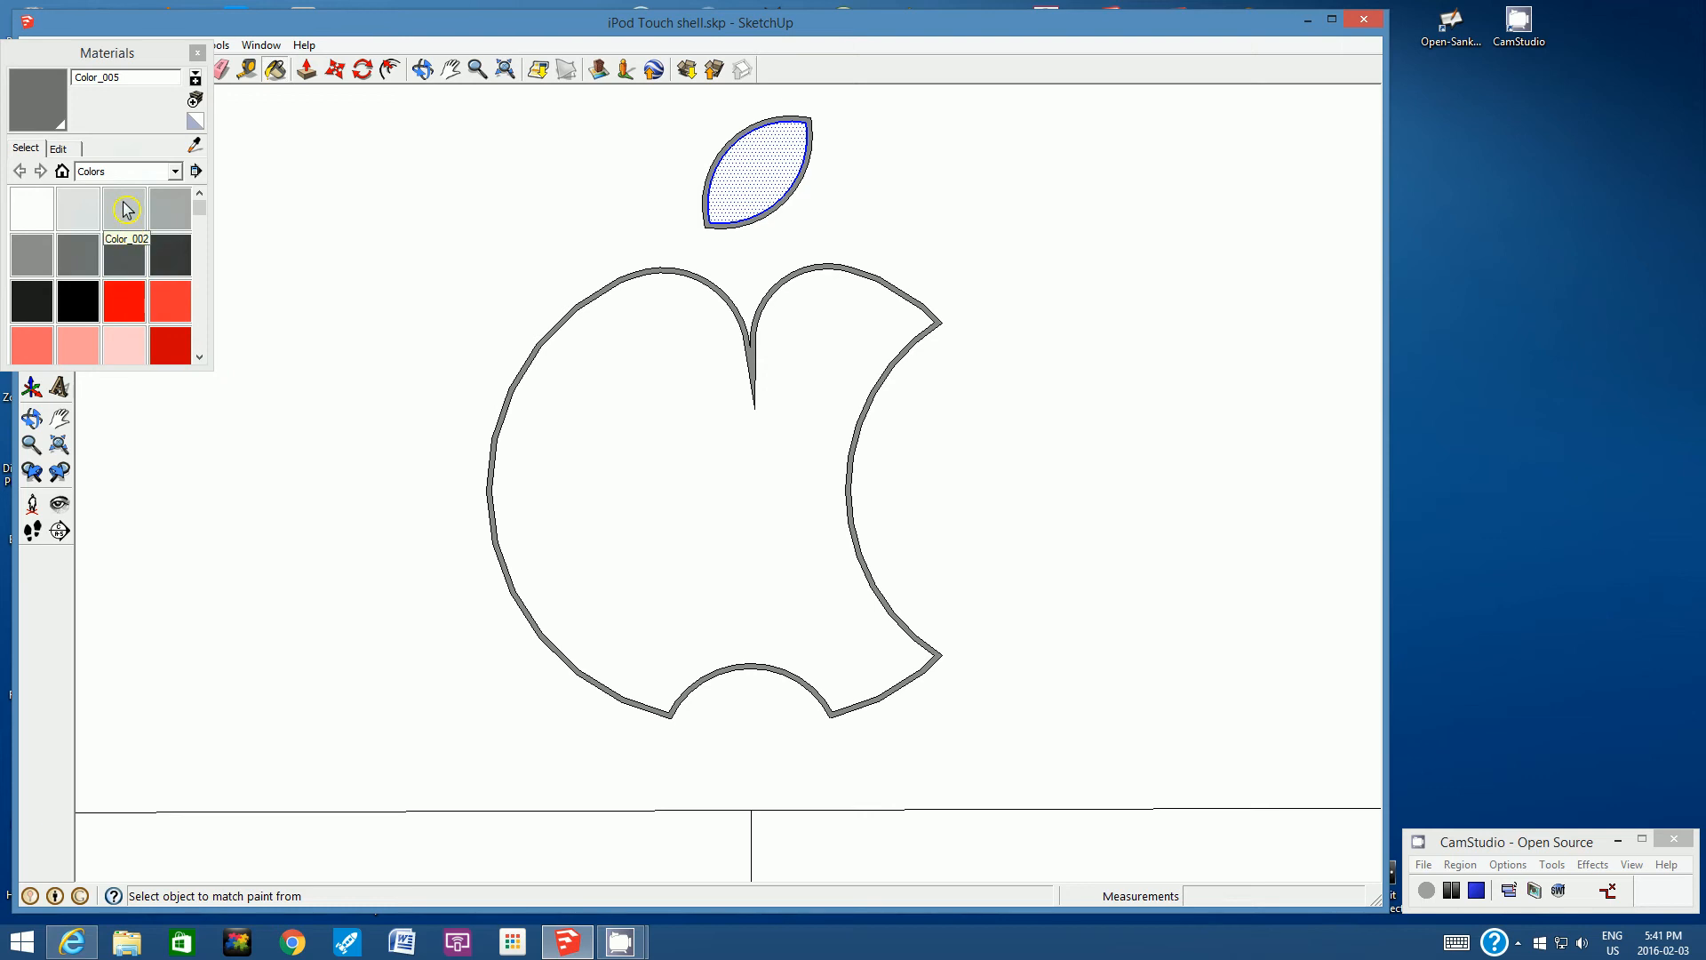
pyautogui.click(124, 210)
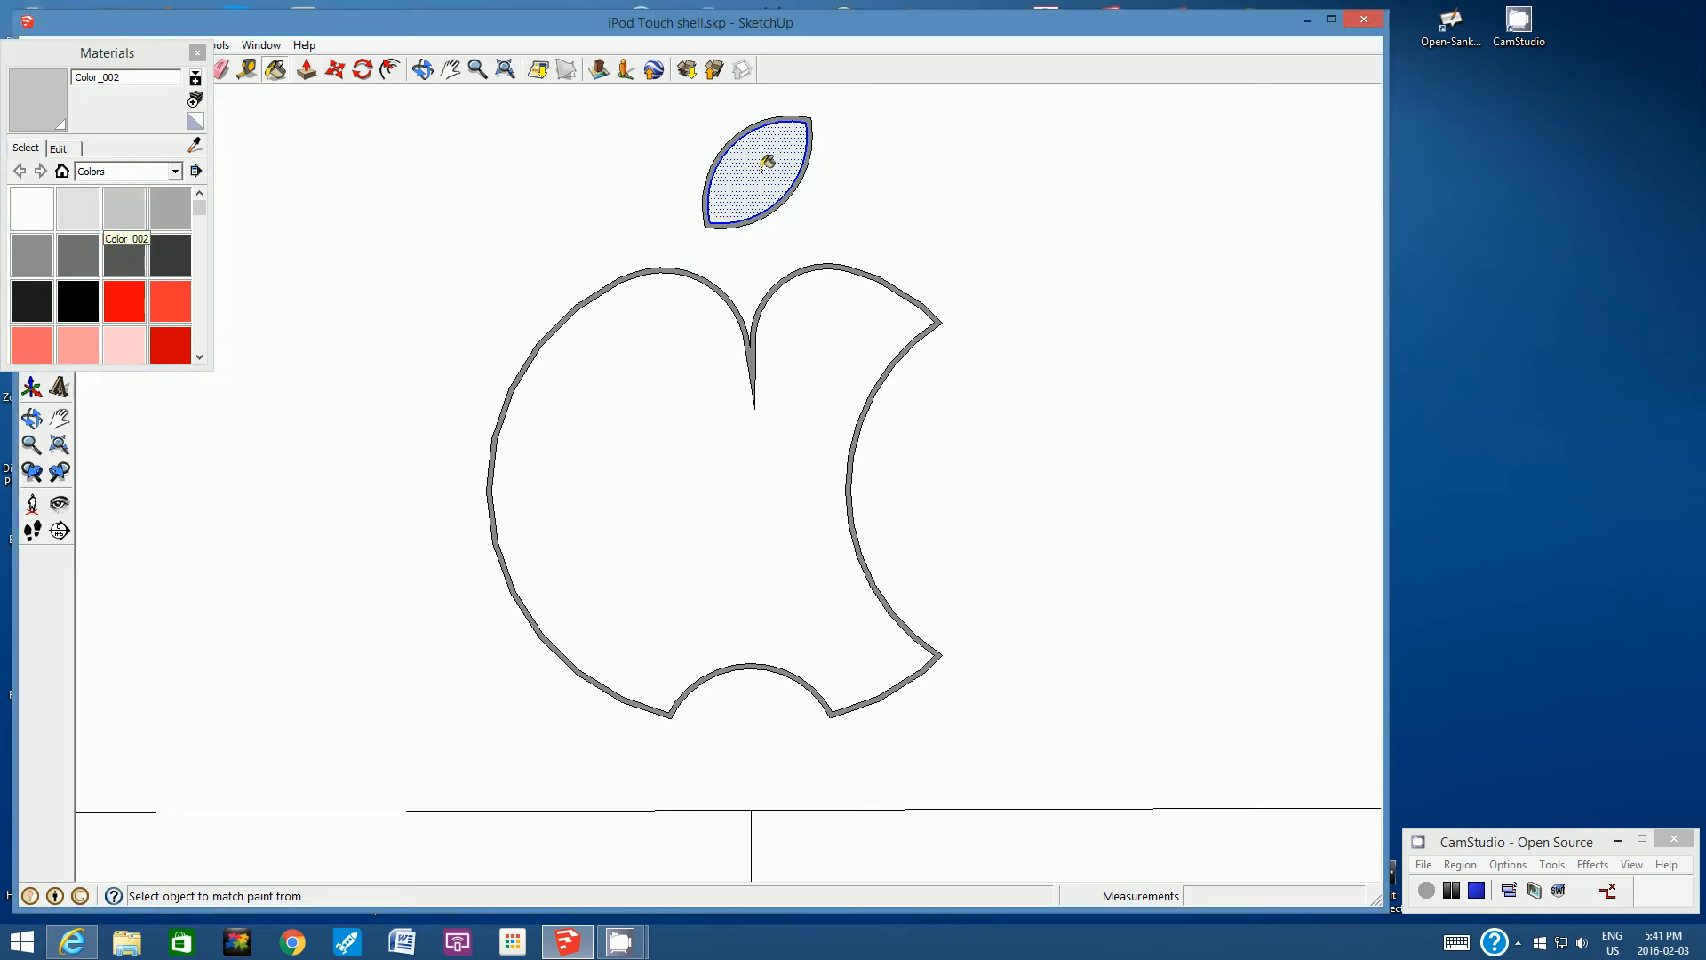
pyautogui.click(615, 380)
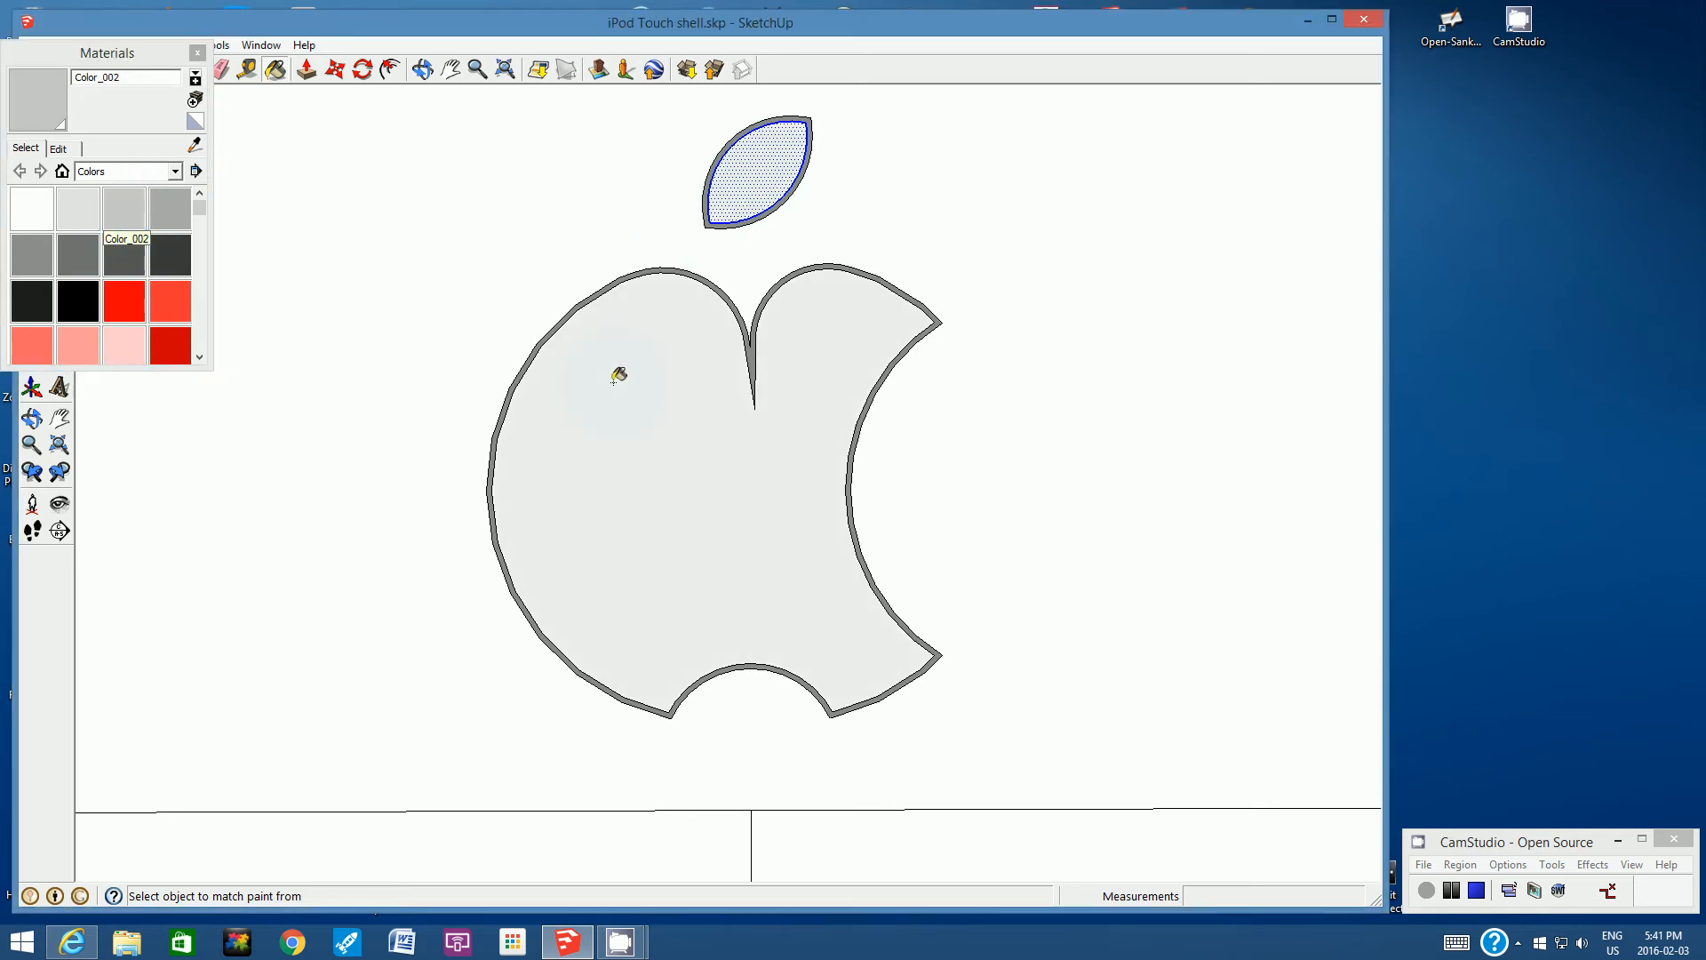
# Close the Materials window and select the back face surrounding the logo
pyautogui.click(478, 71)
pyautogui.scroll(-5, 842, 375)
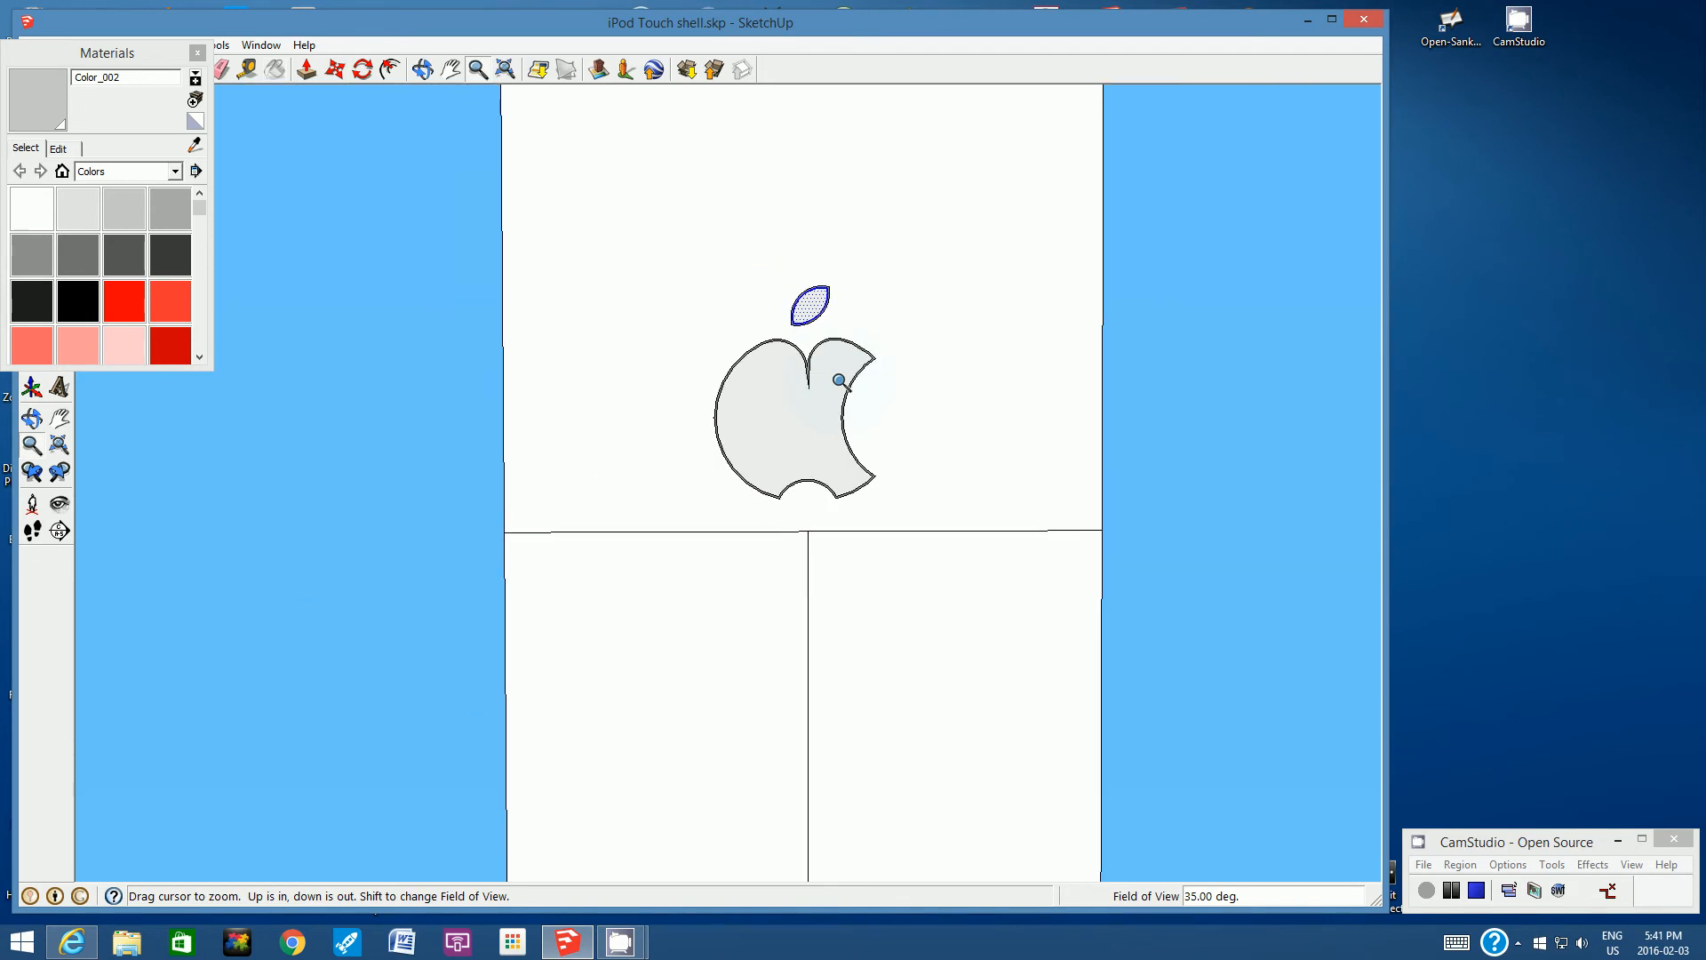
pyautogui.scroll(1, 839, 381)
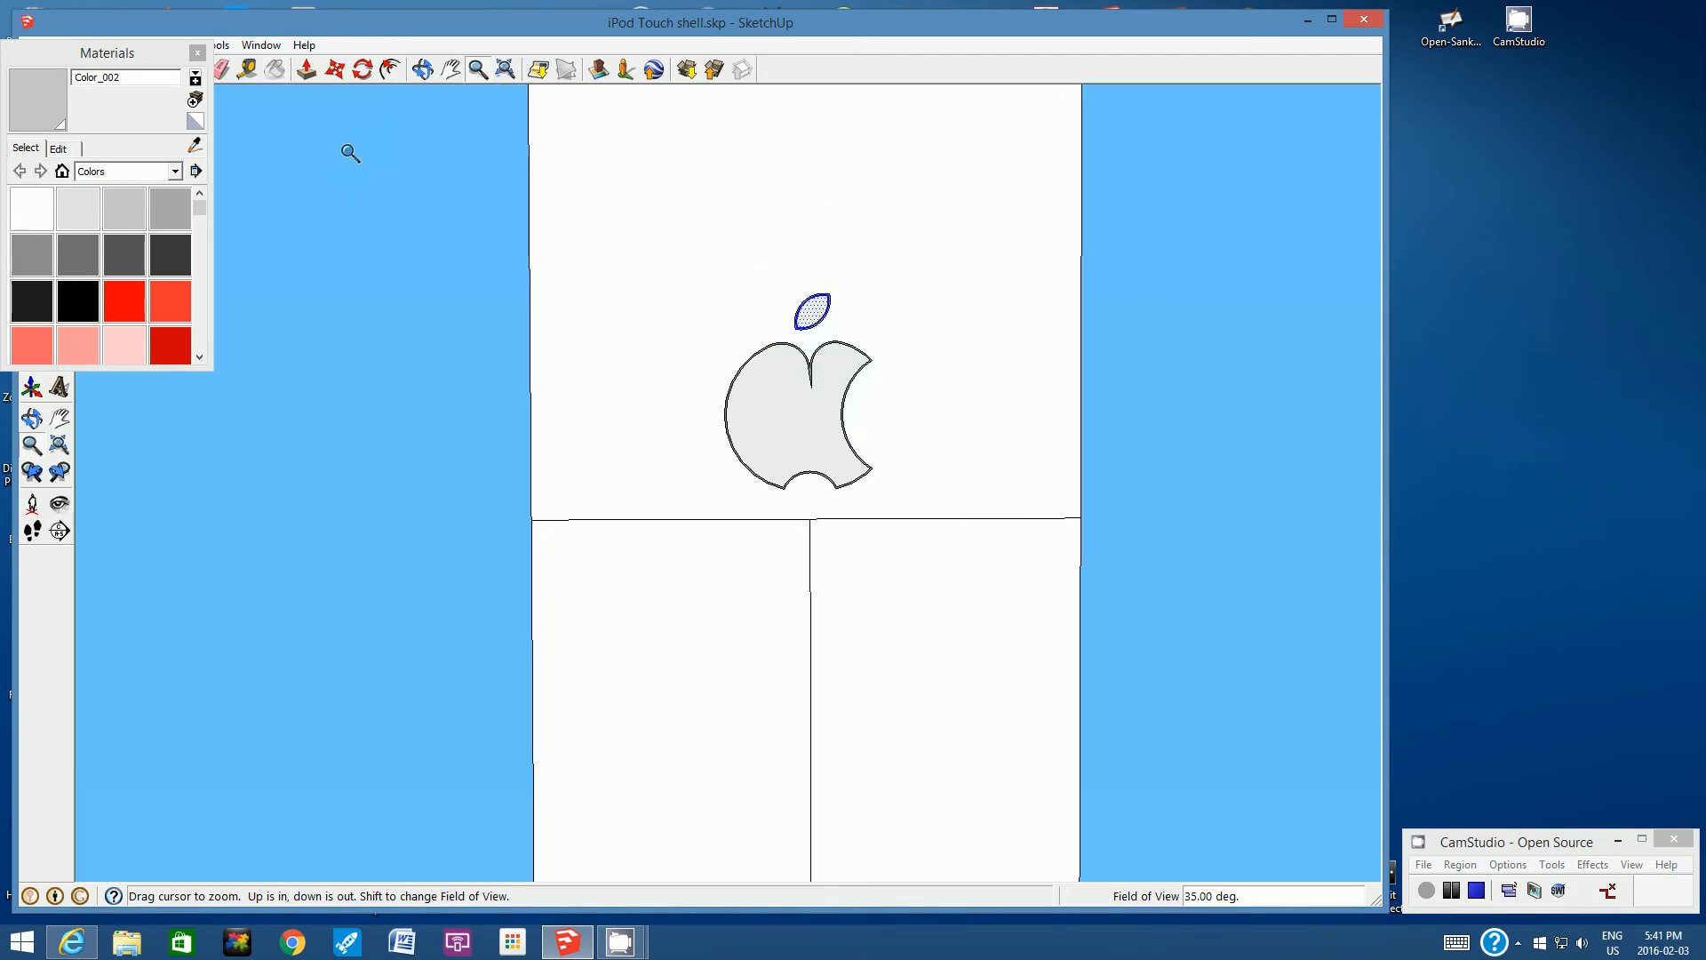
pyautogui.click(197, 52)
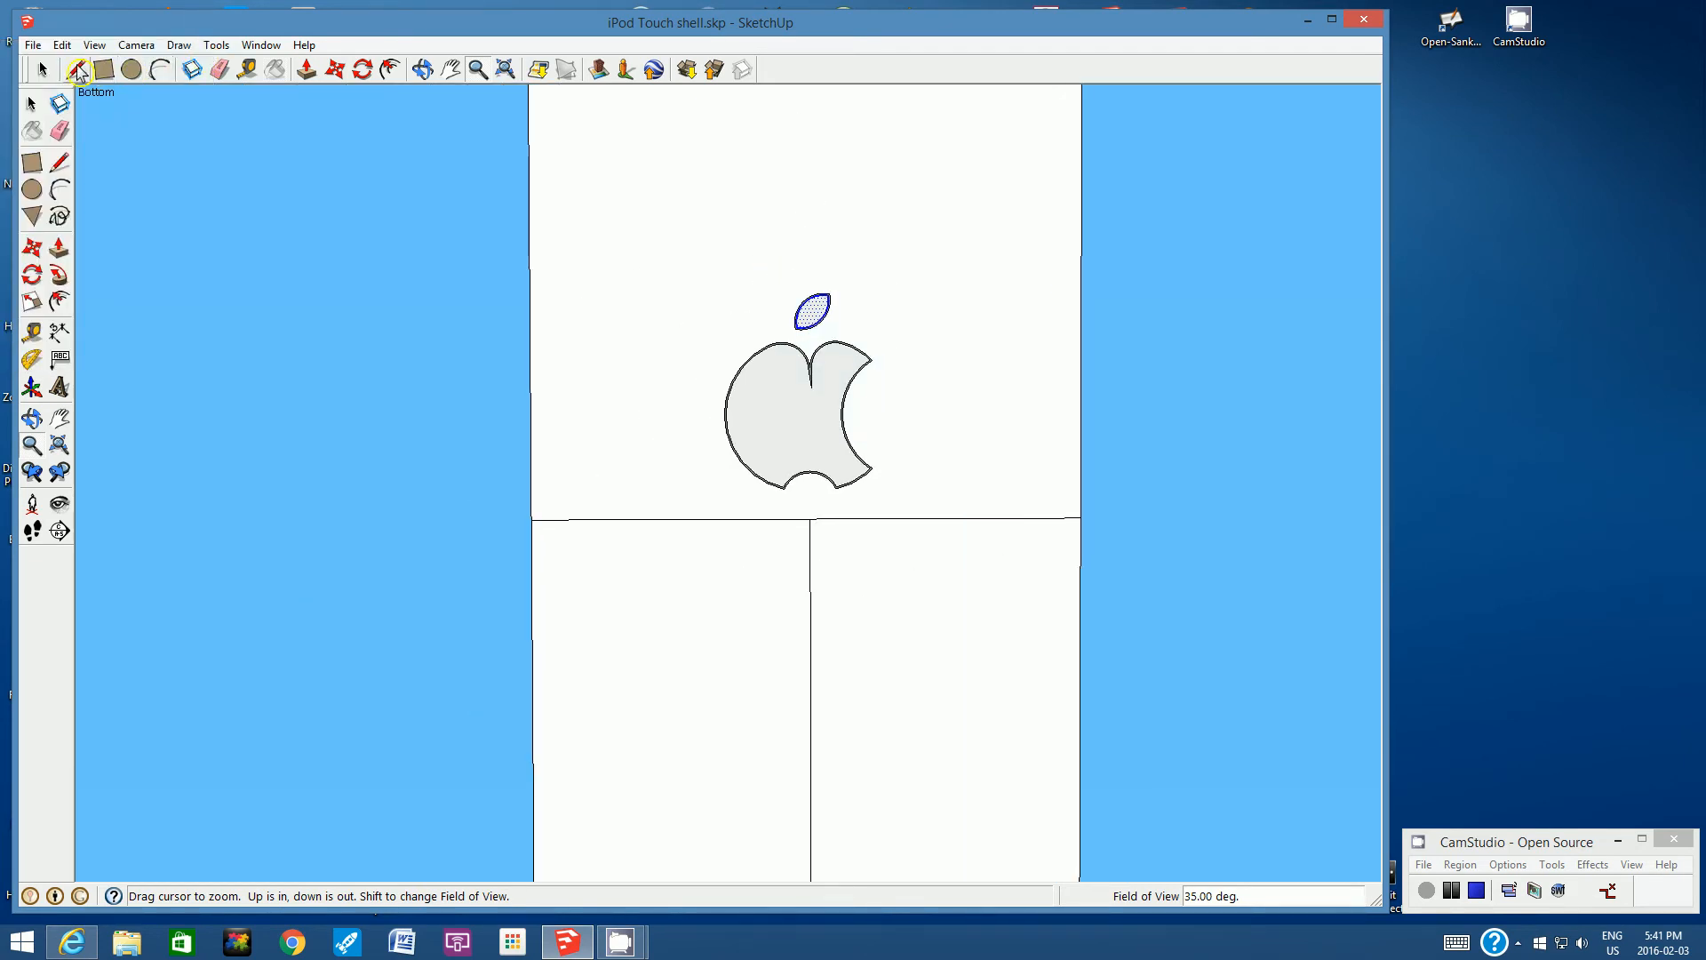
pyautogui.click(45, 71)
pyautogui.click(693, 248)
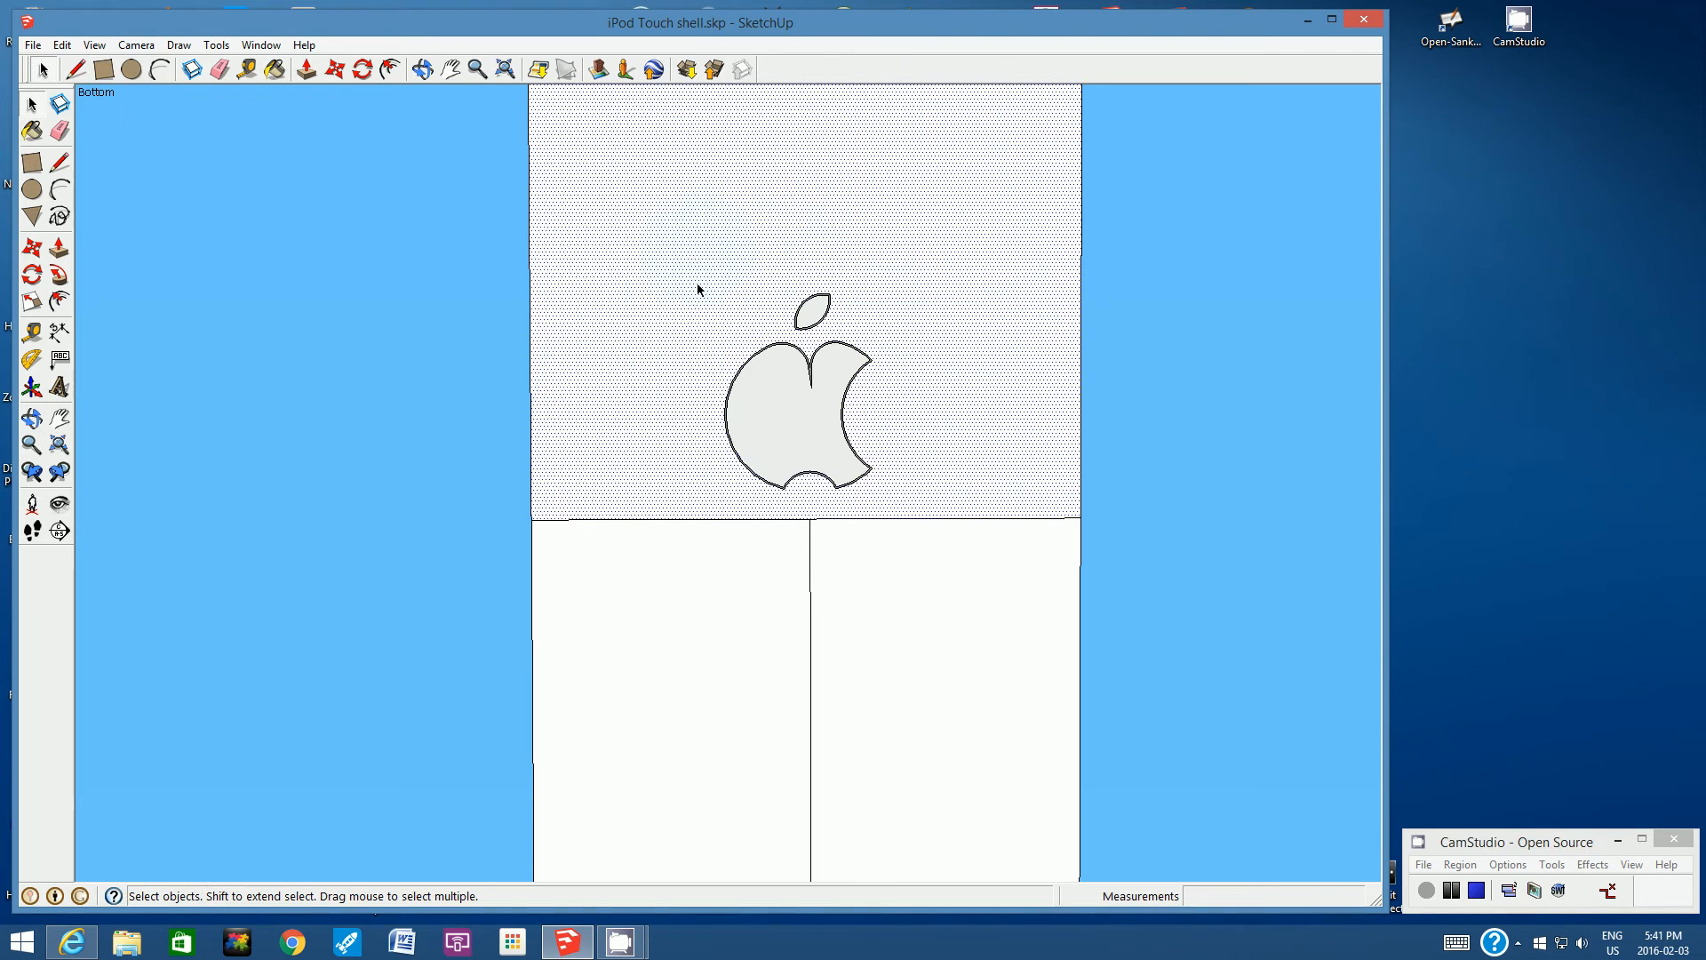
# Clear the face selection, check the iPod lettering in the browser's reference image, and return to SketchUp
pyautogui.click(1209, 452)
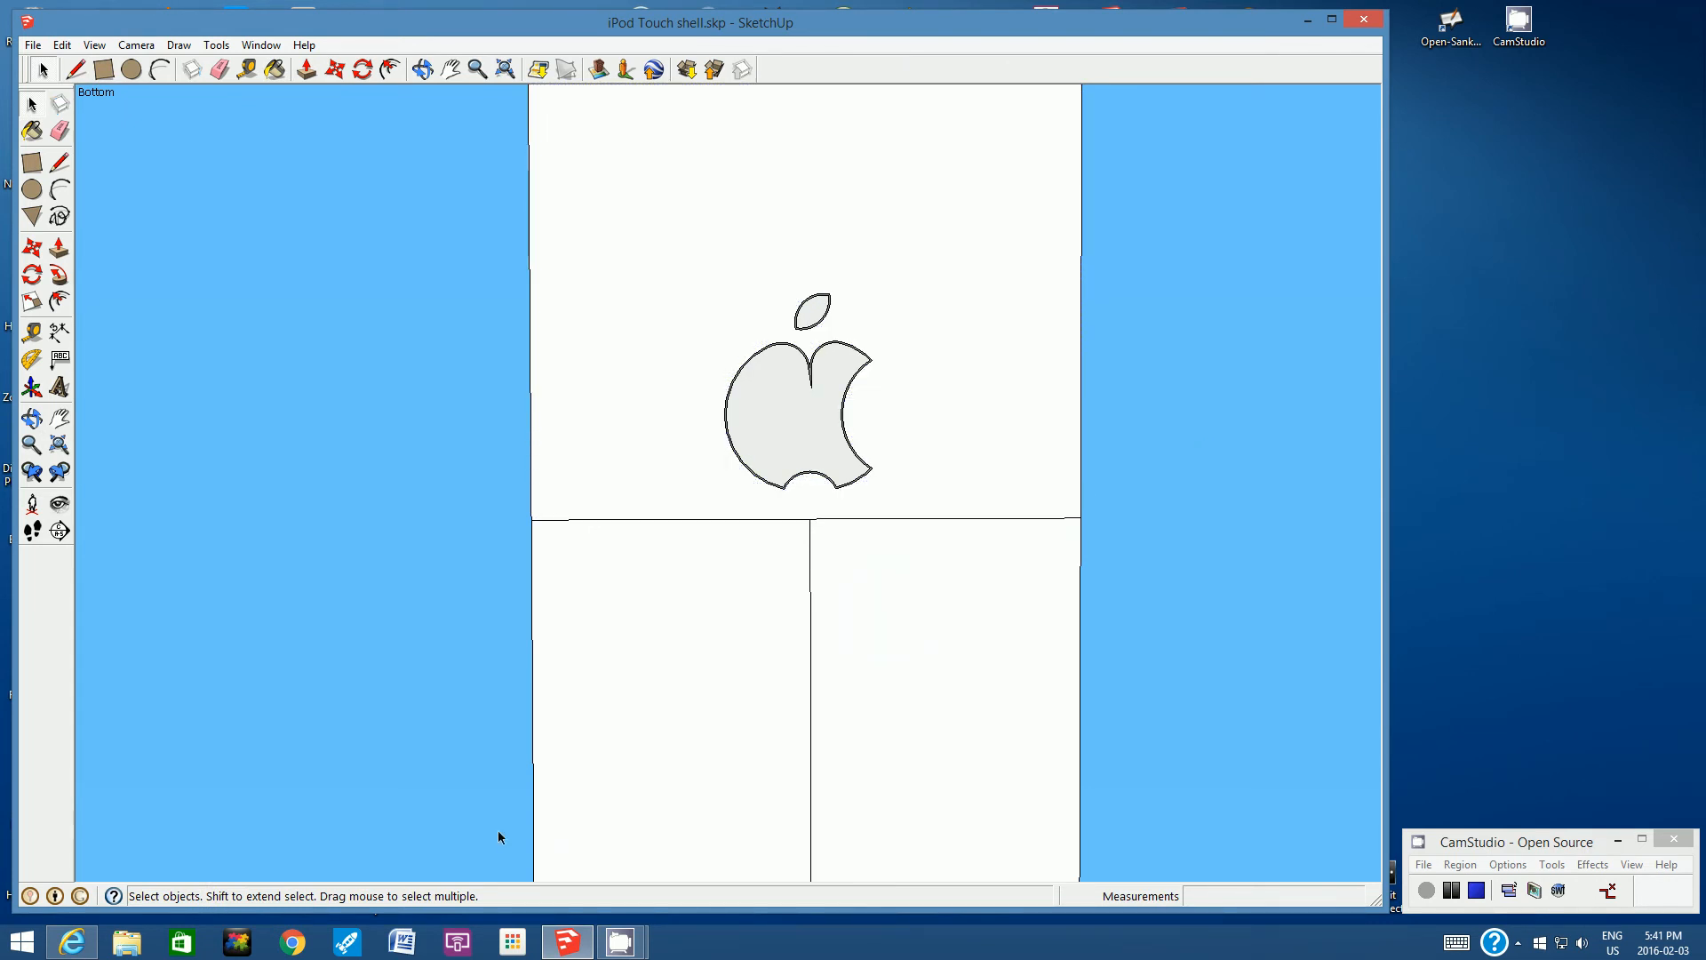
pyautogui.click(72, 941)
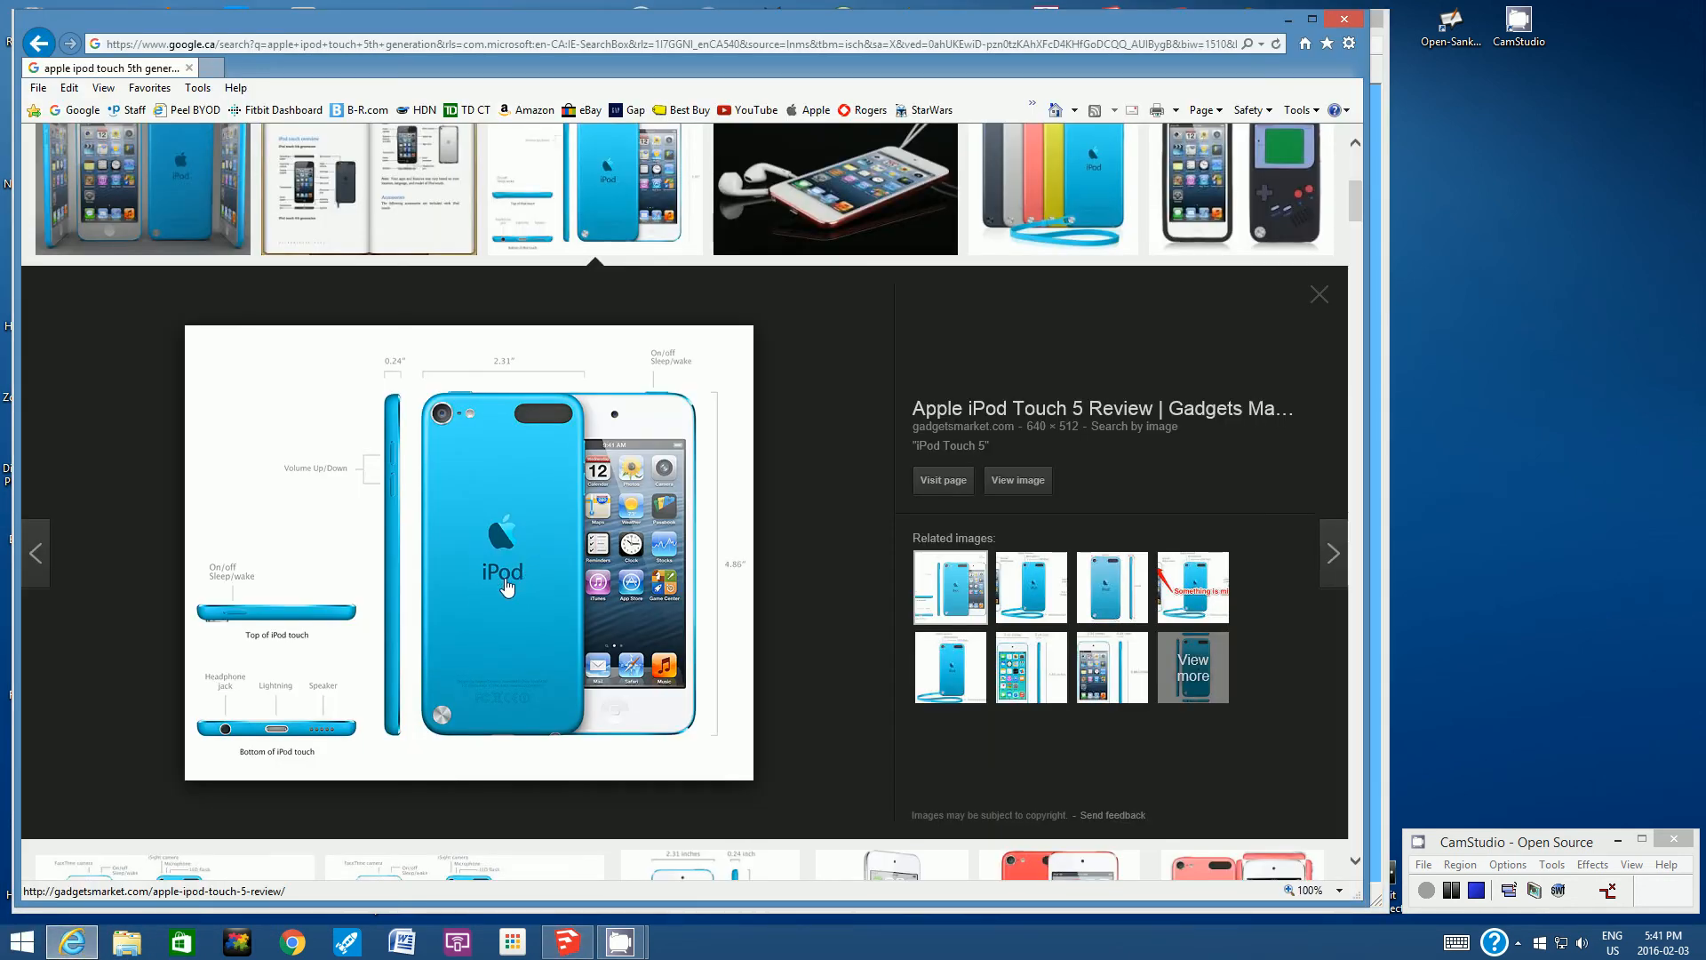
pyautogui.click(567, 941)
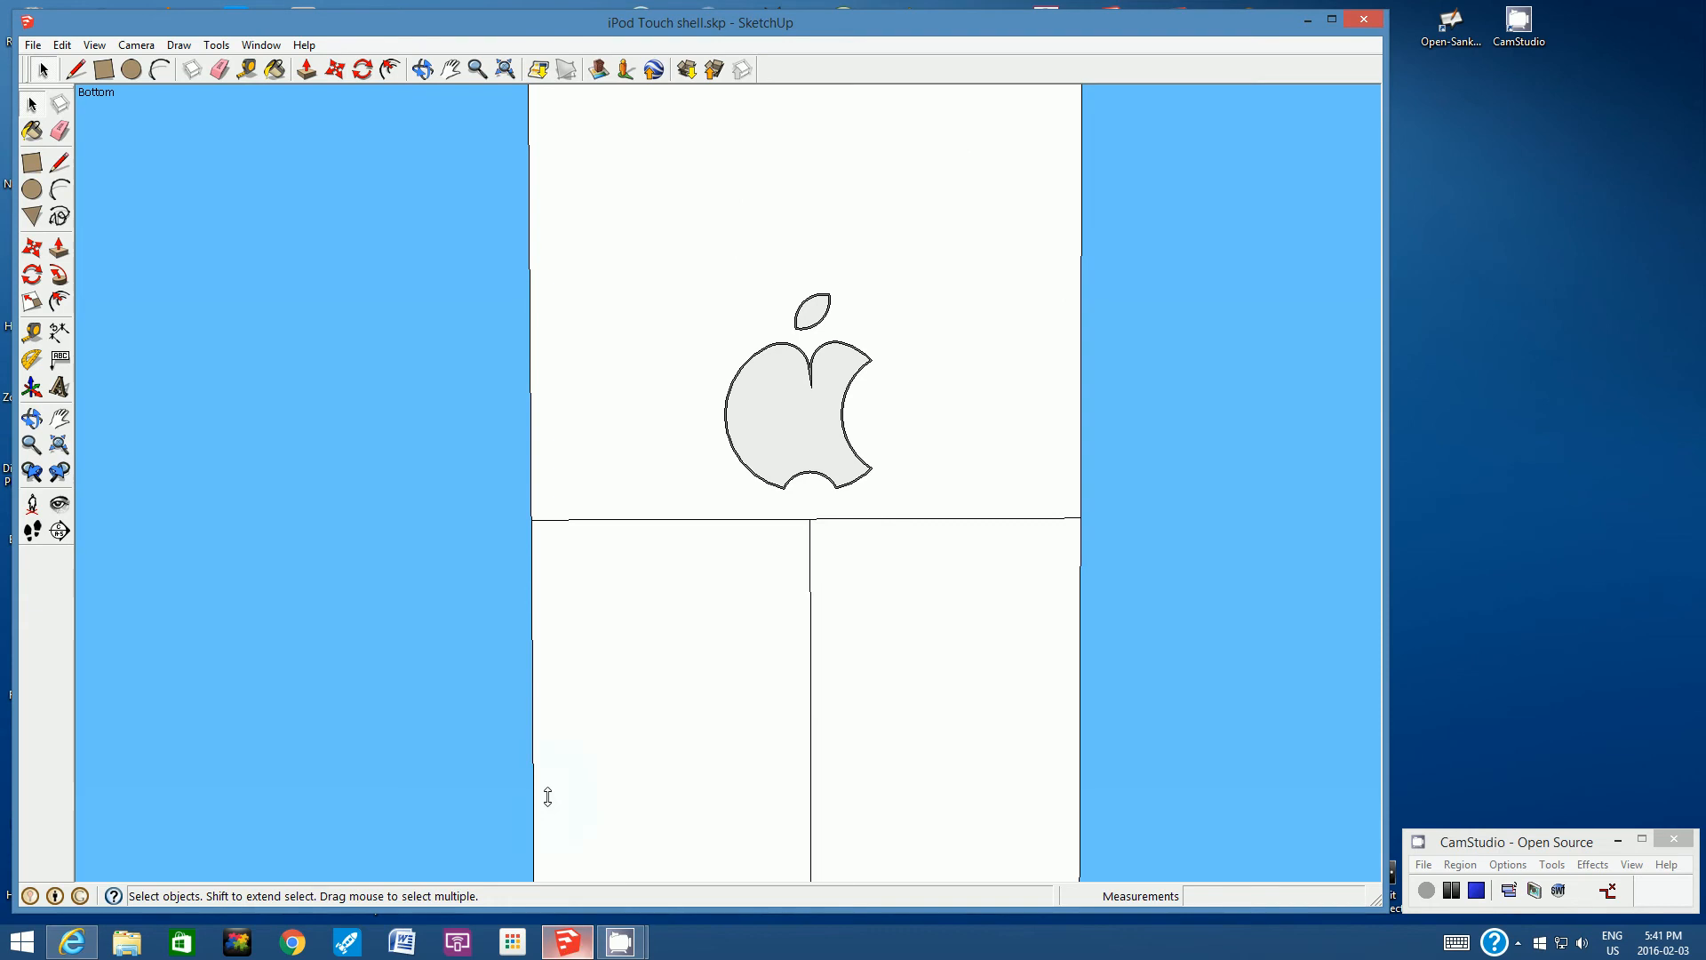
# Create the 3D text "iPod" with a height of .4cm and place it on the back face below and left of the apple
pyautogui.click(58, 388)
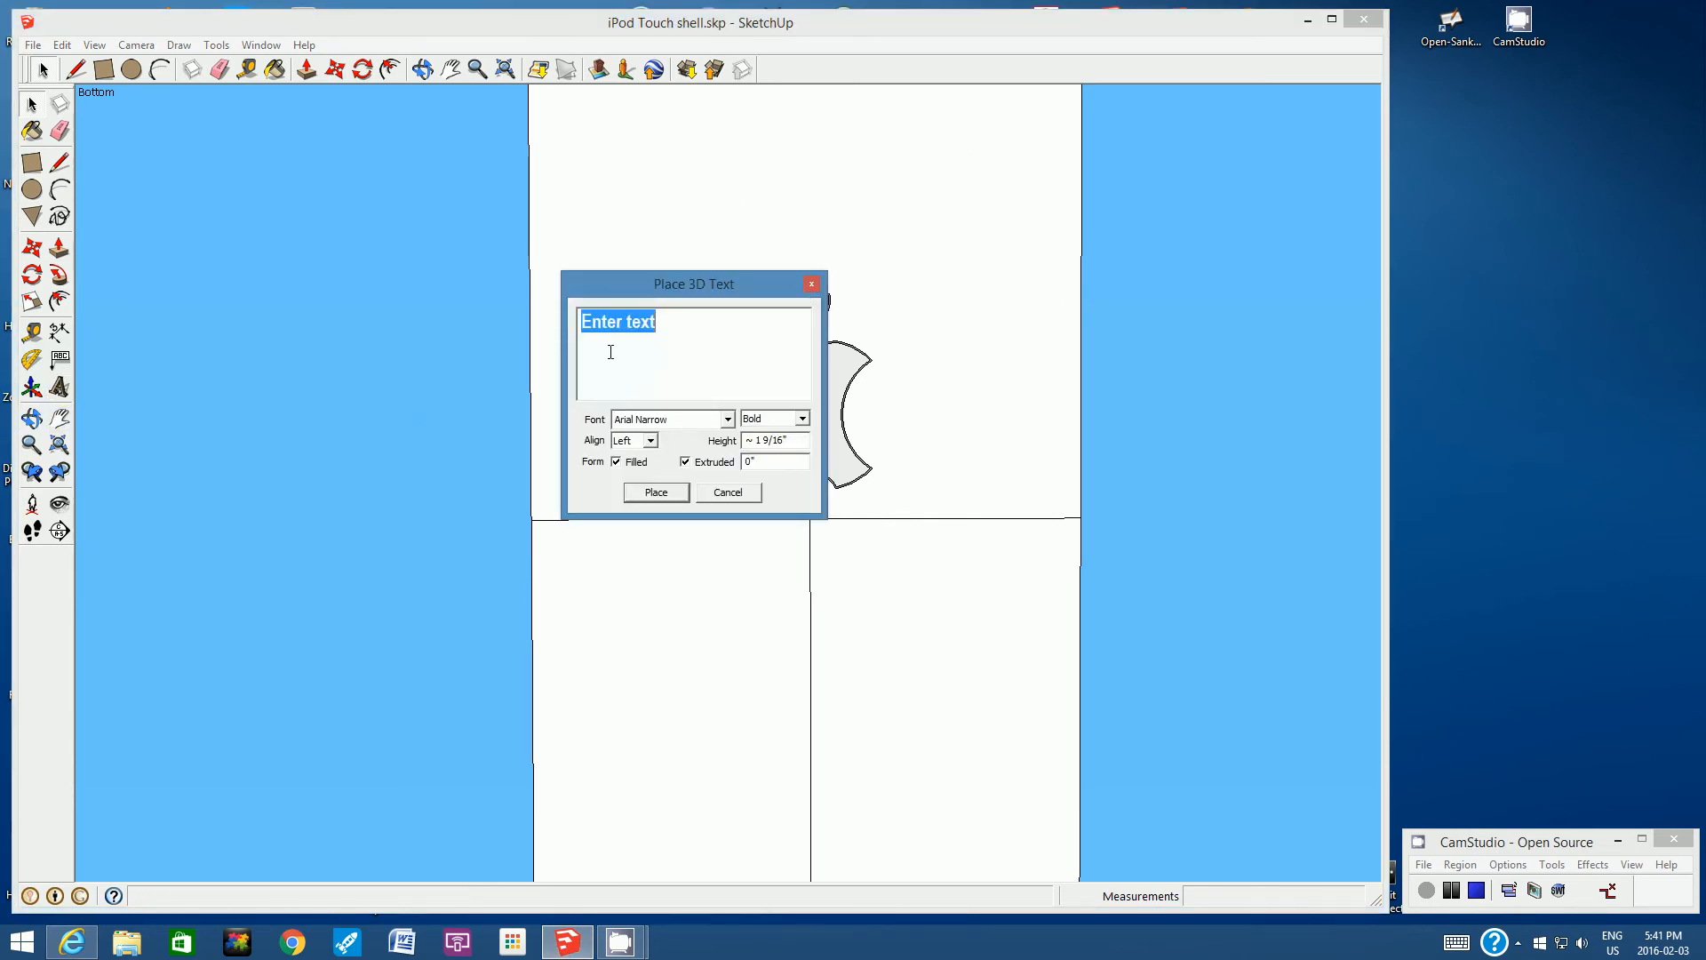
pyautogui.write('iPod')
pyautogui.moveTo(795, 440); pyautogui.dragTo(722, 442)
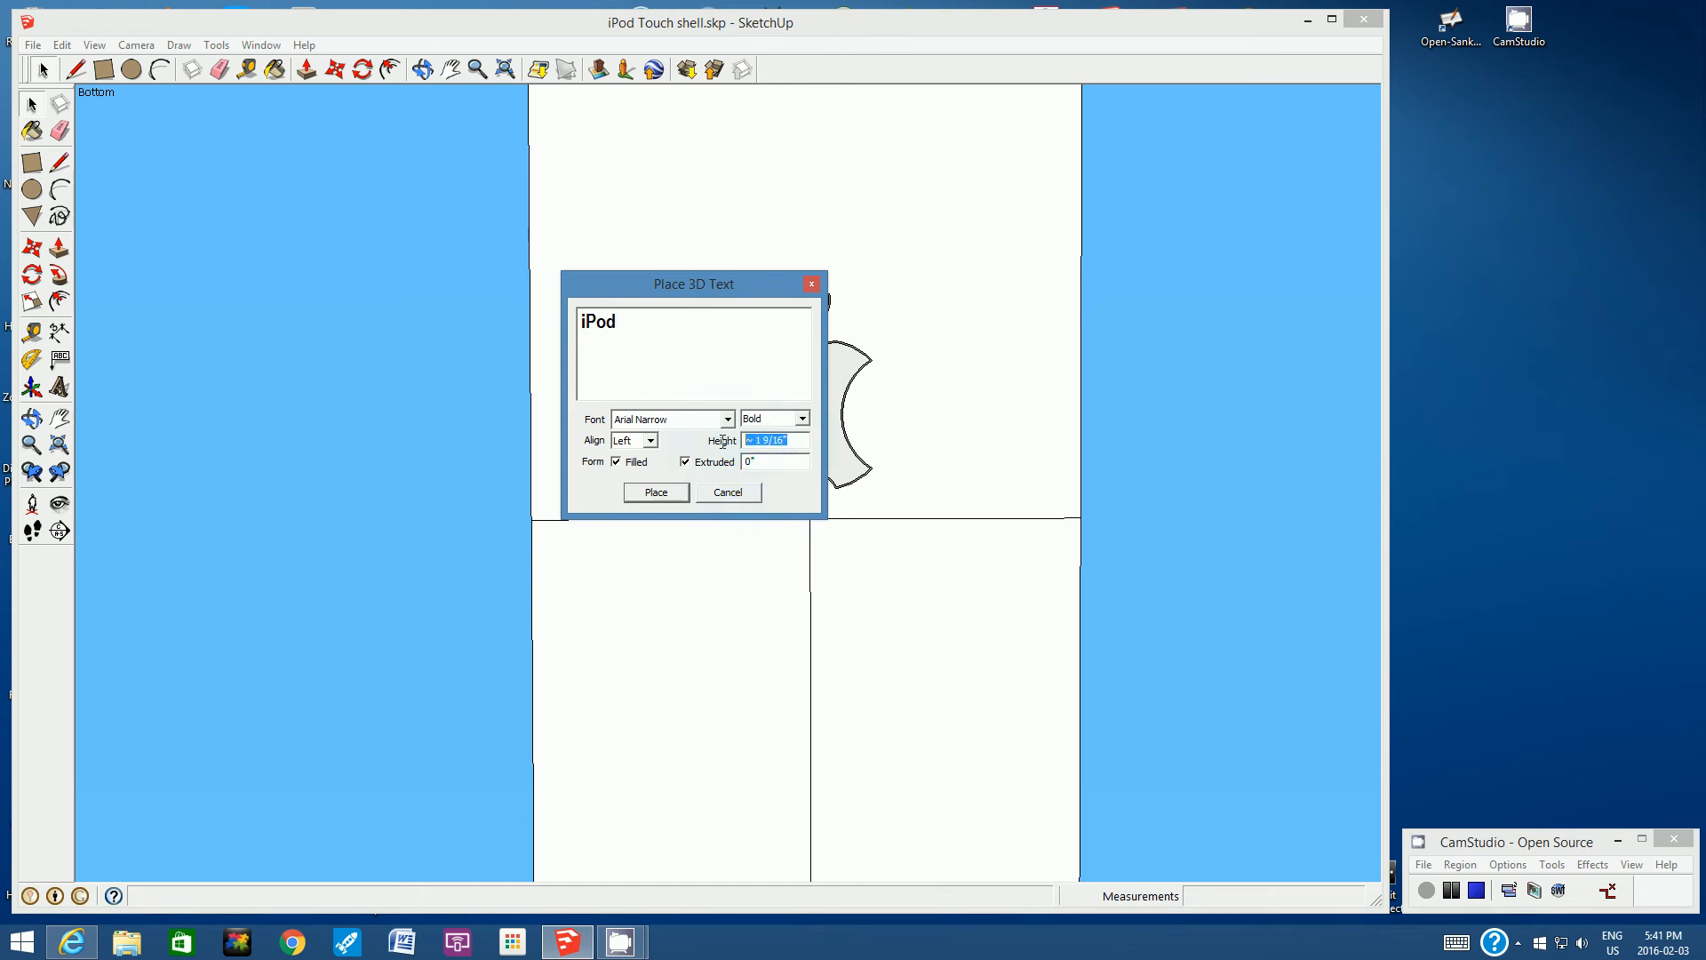
pyautogui.write('.4cm')
pyautogui.click(664, 494)
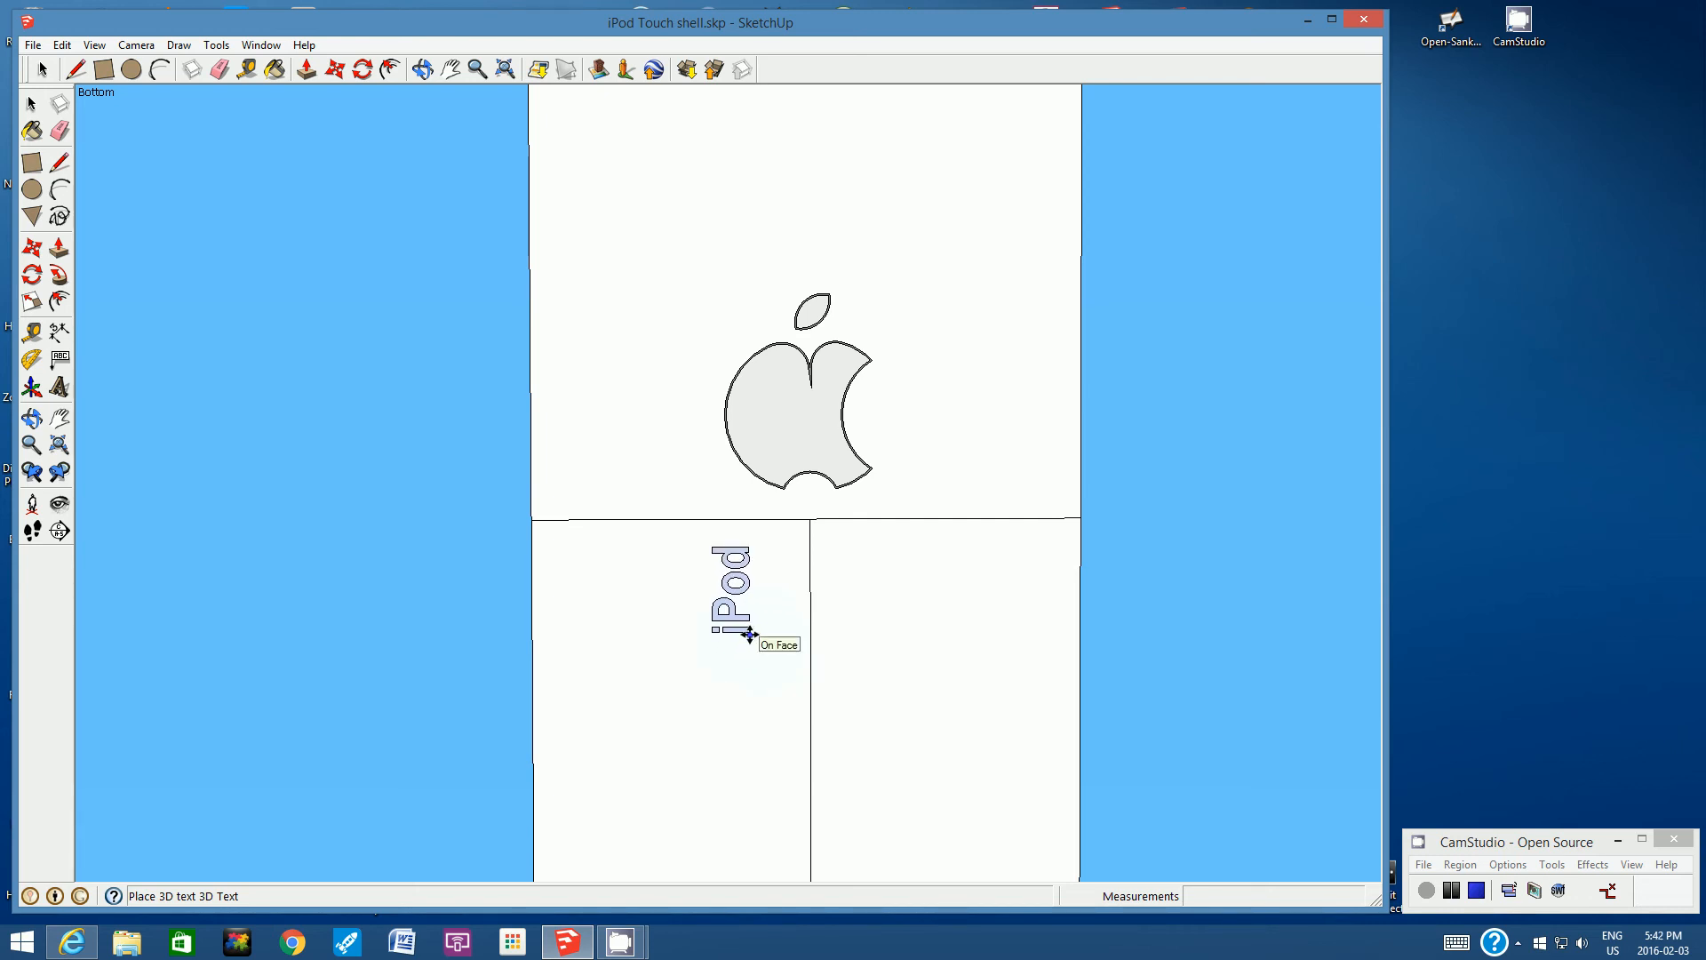
pyautogui.click(752, 626)
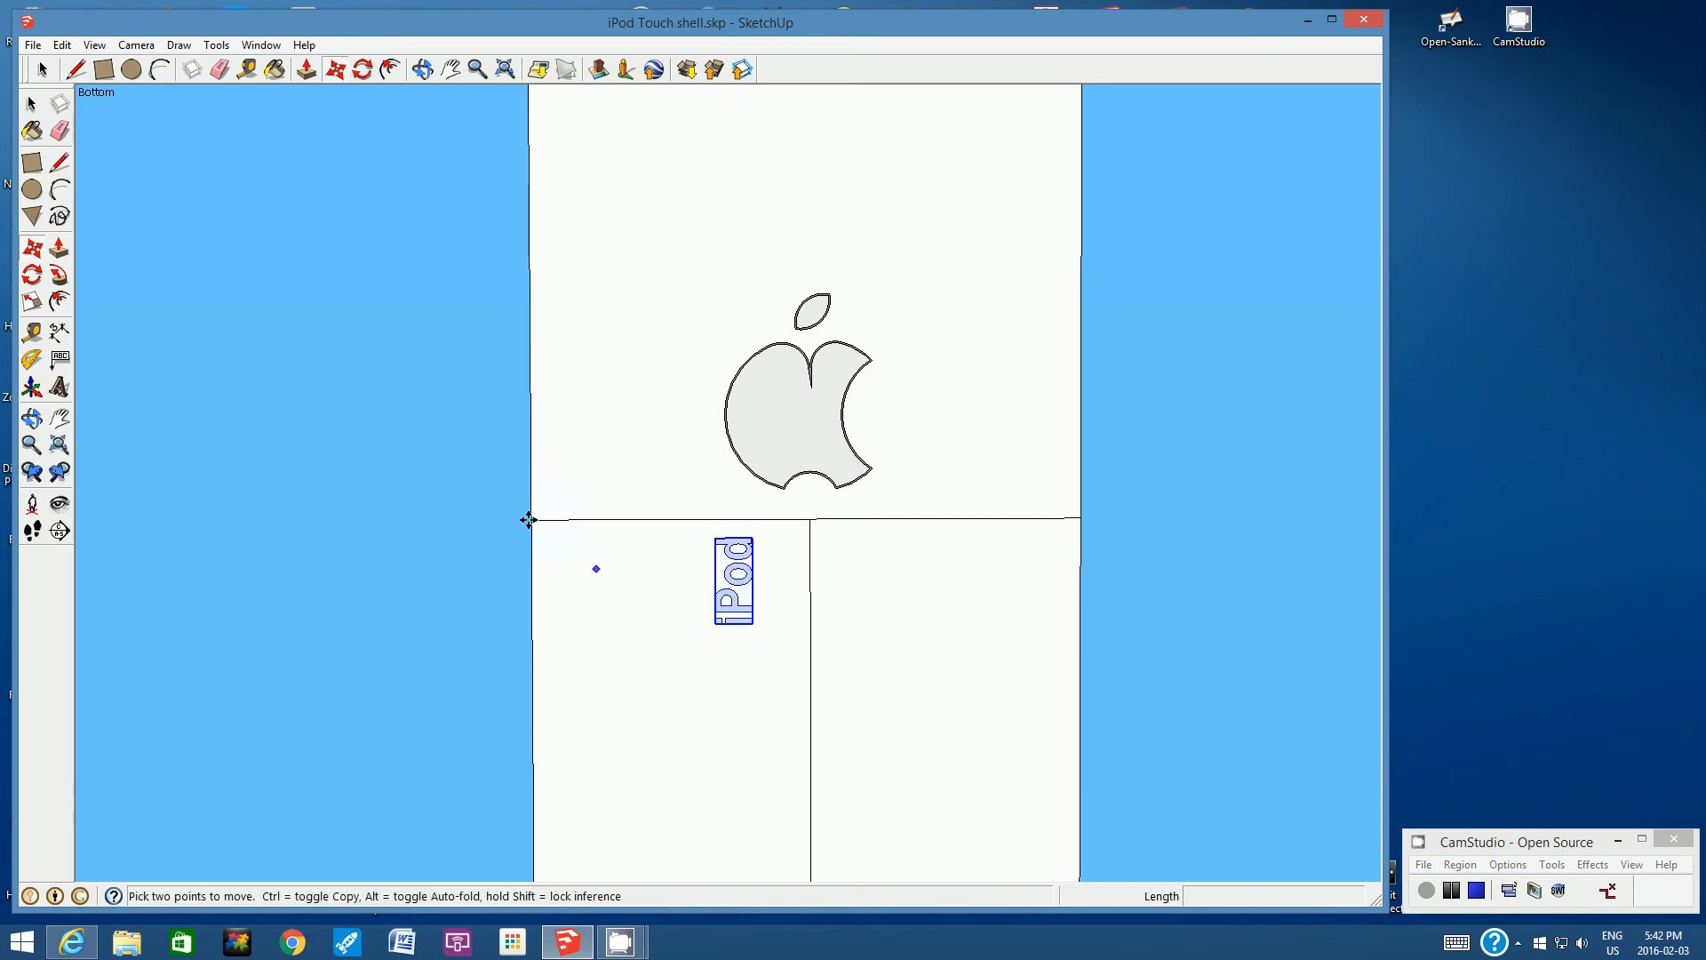
# Rotate the iPod text 90 degrees clockwise about a point on its letter d so it reads horizontally
pyautogui.click(363, 71)
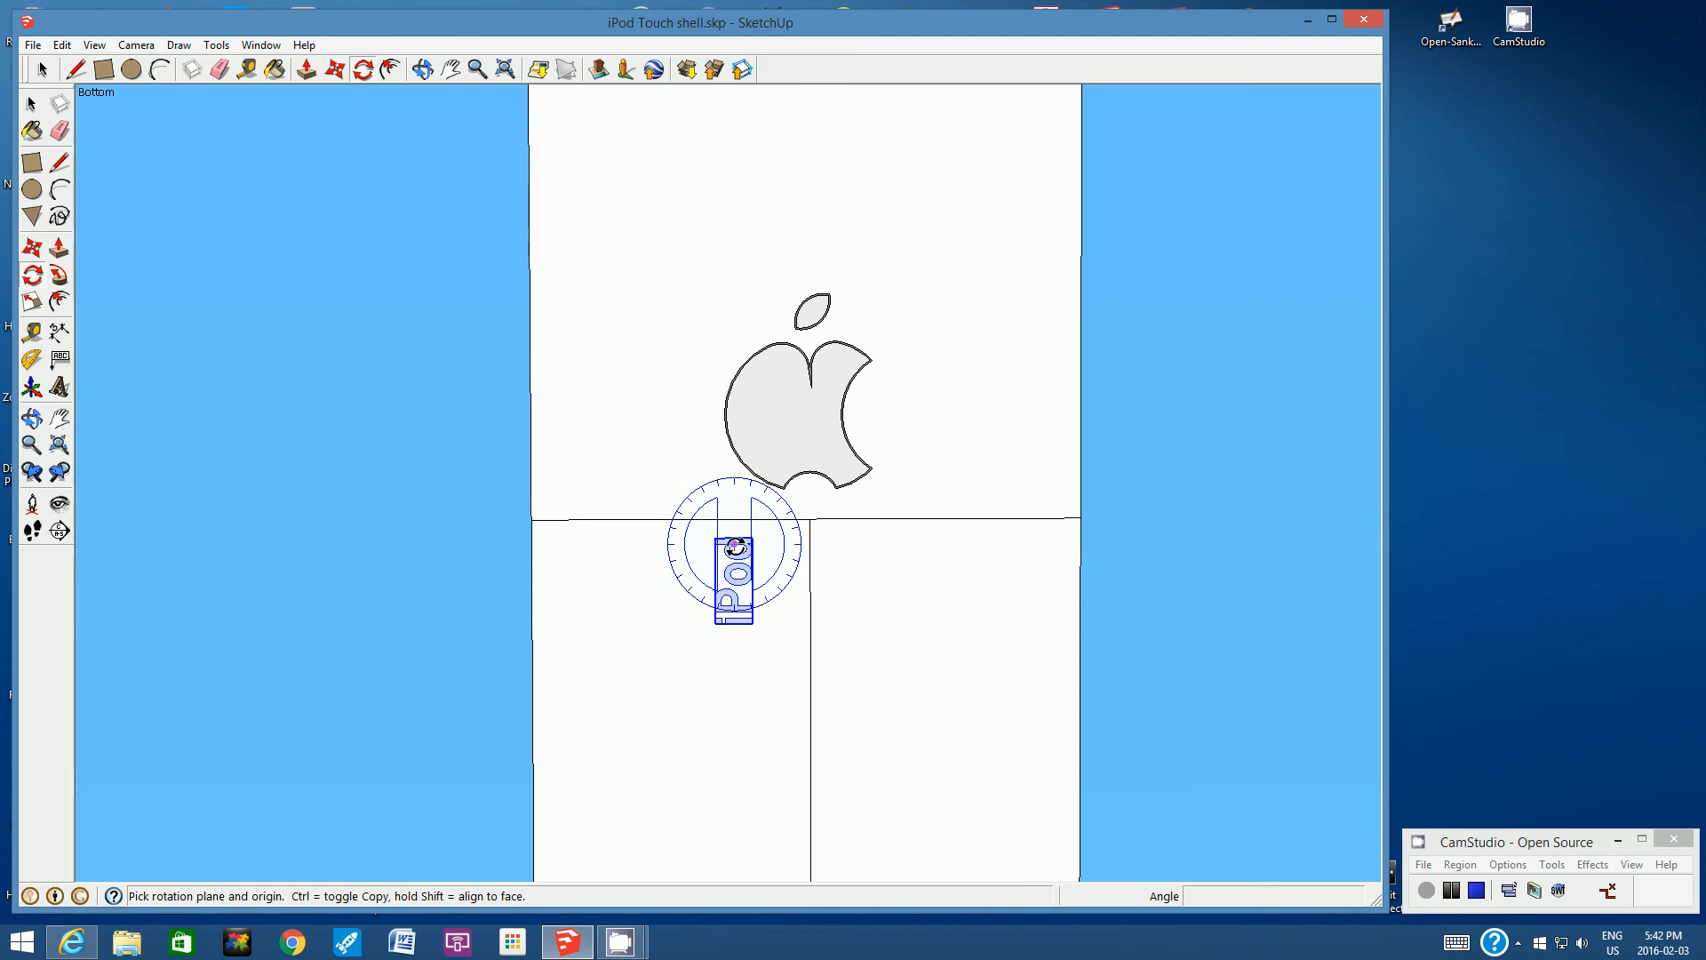
pyautogui.moveTo(735, 547); pyautogui.dragTo(740, 611)
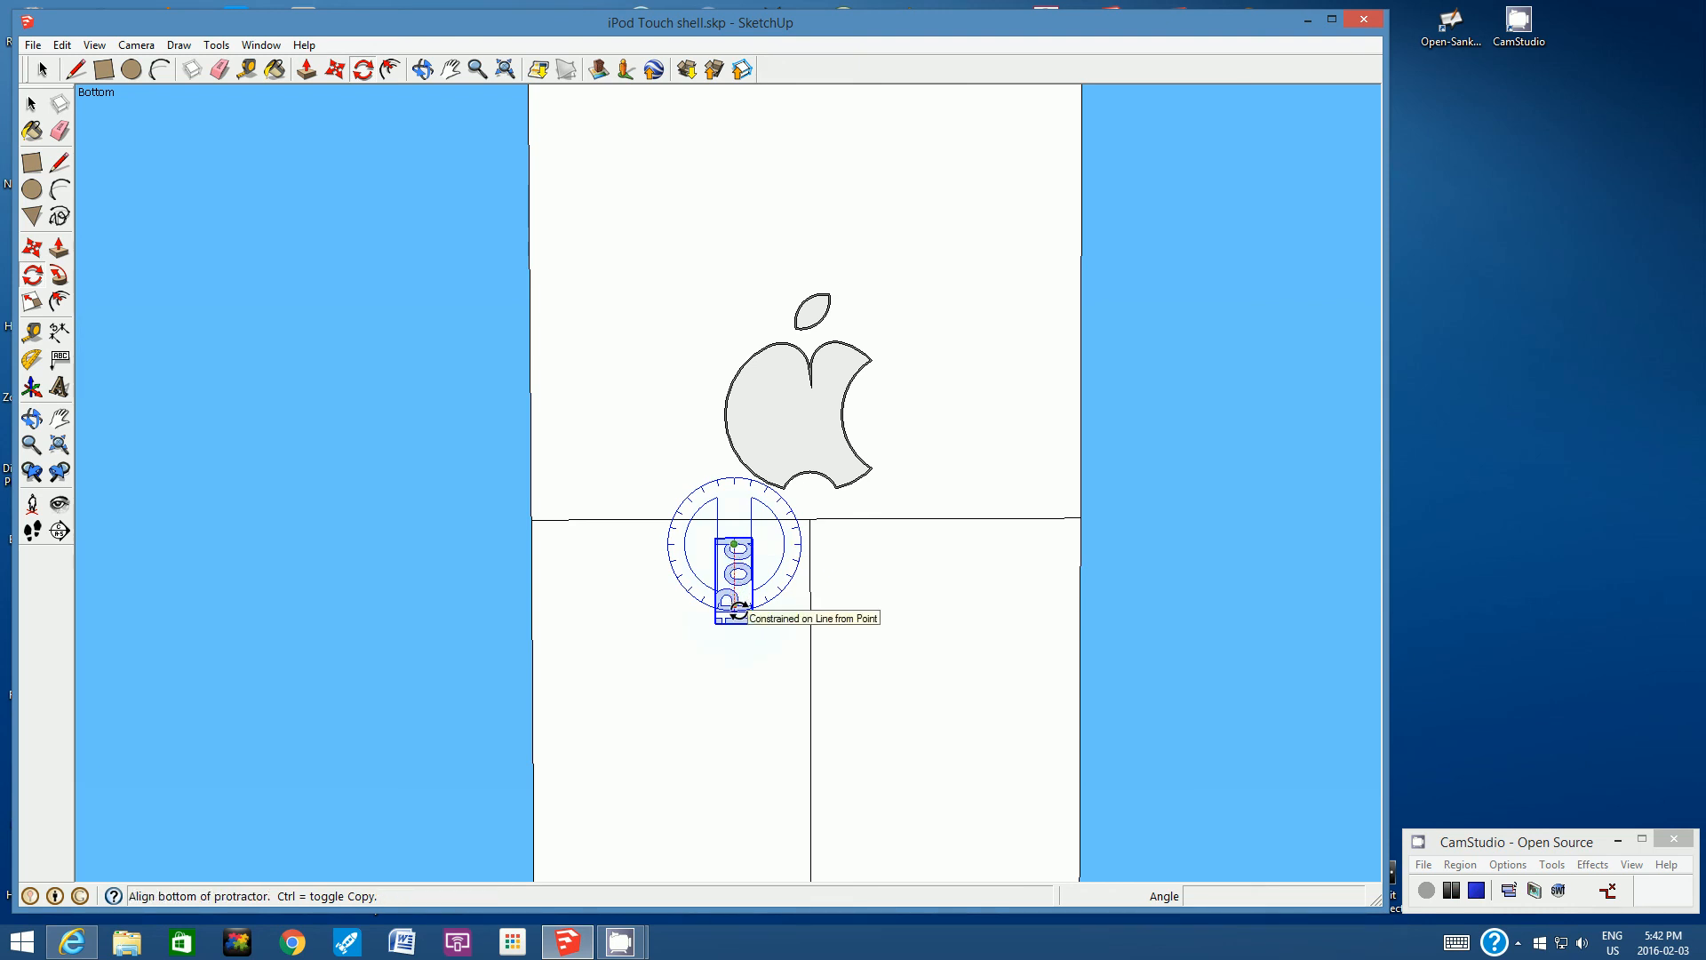
pyautogui.click(739, 609)
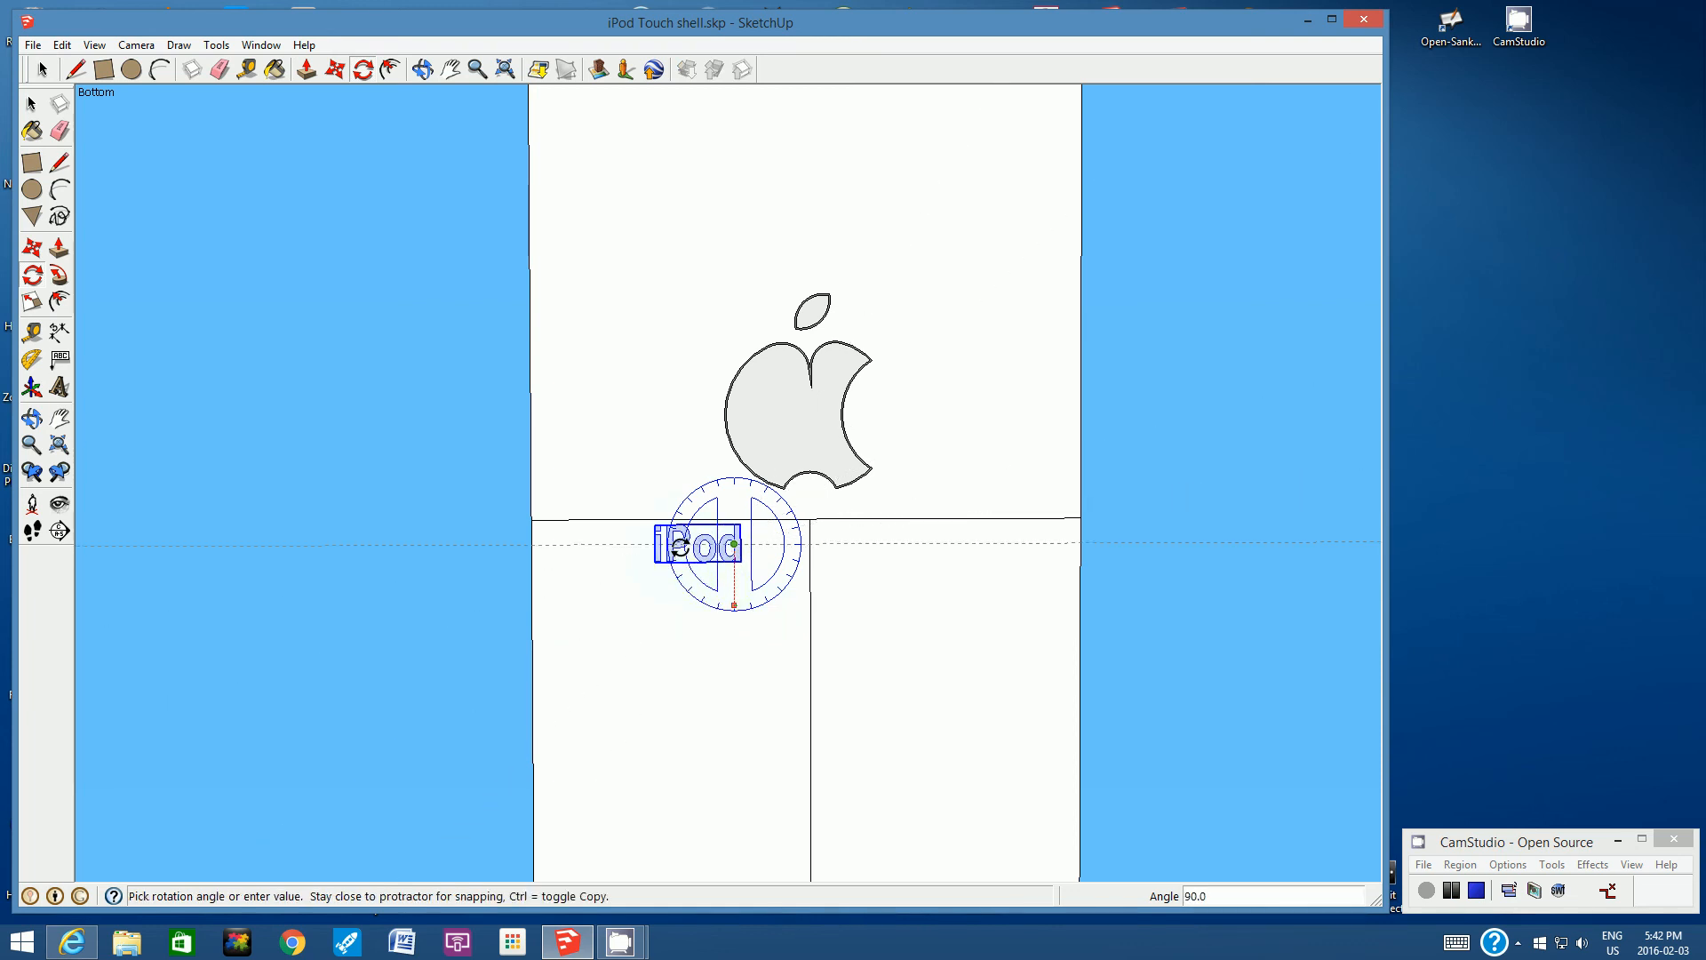
pyautogui.click(680, 547)
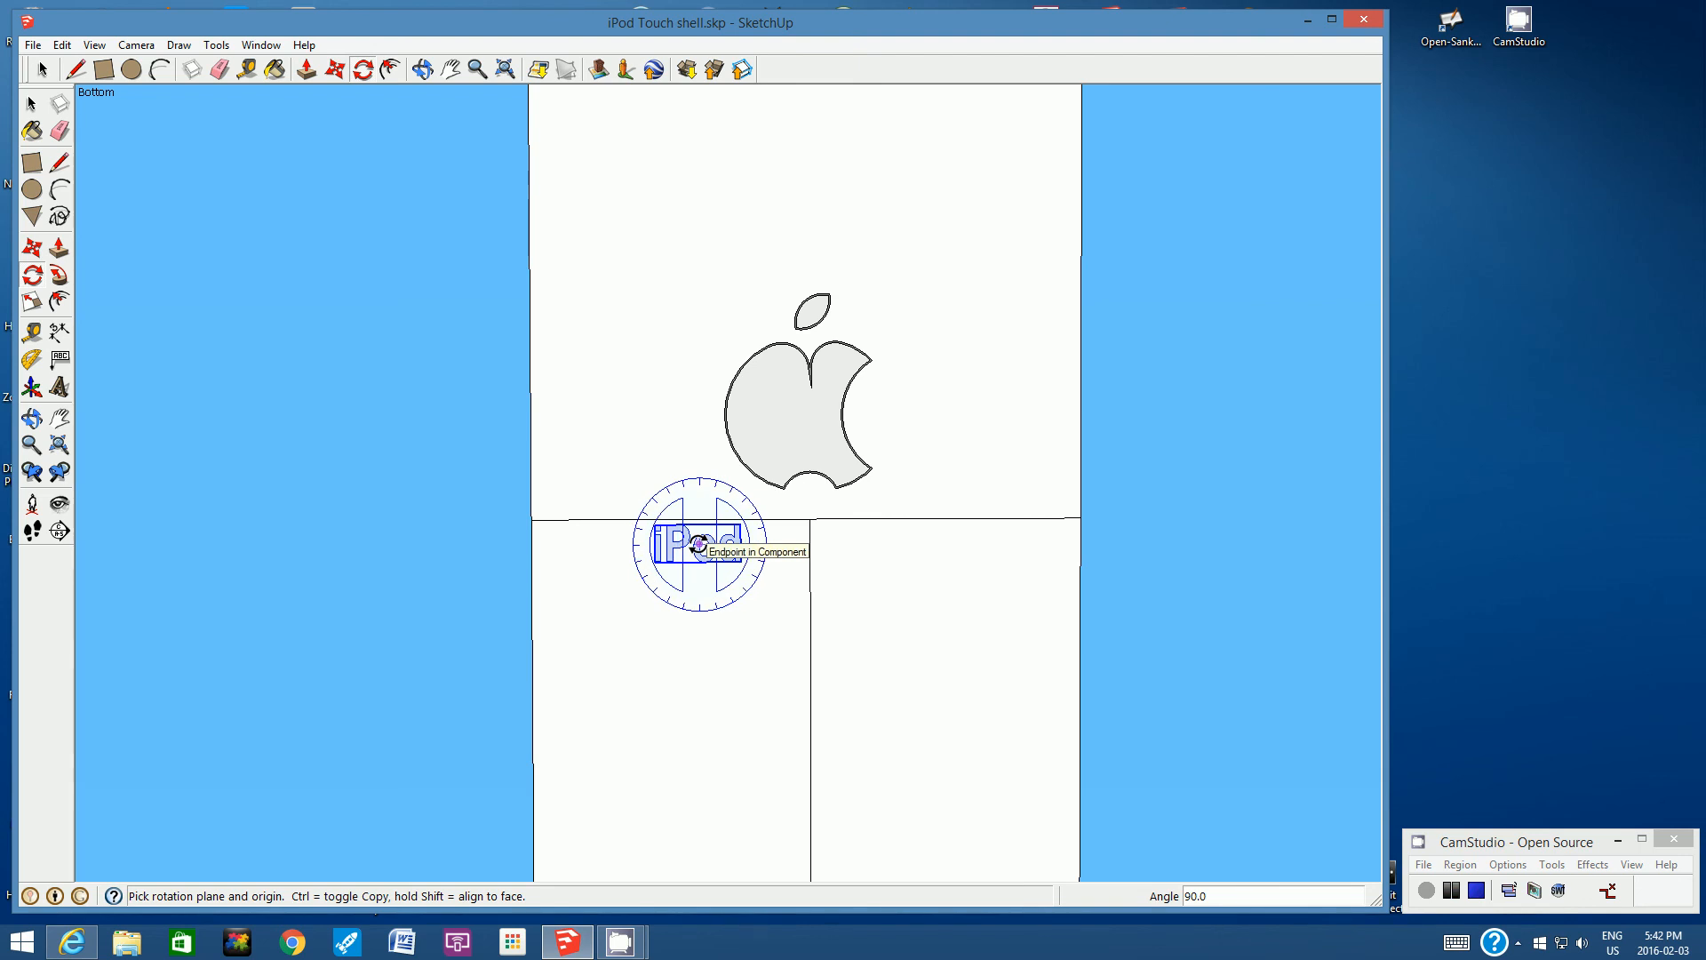
# Move the iPod text sideways until it is centred on the vertical line beneath the apple
pyautogui.click(335, 69)
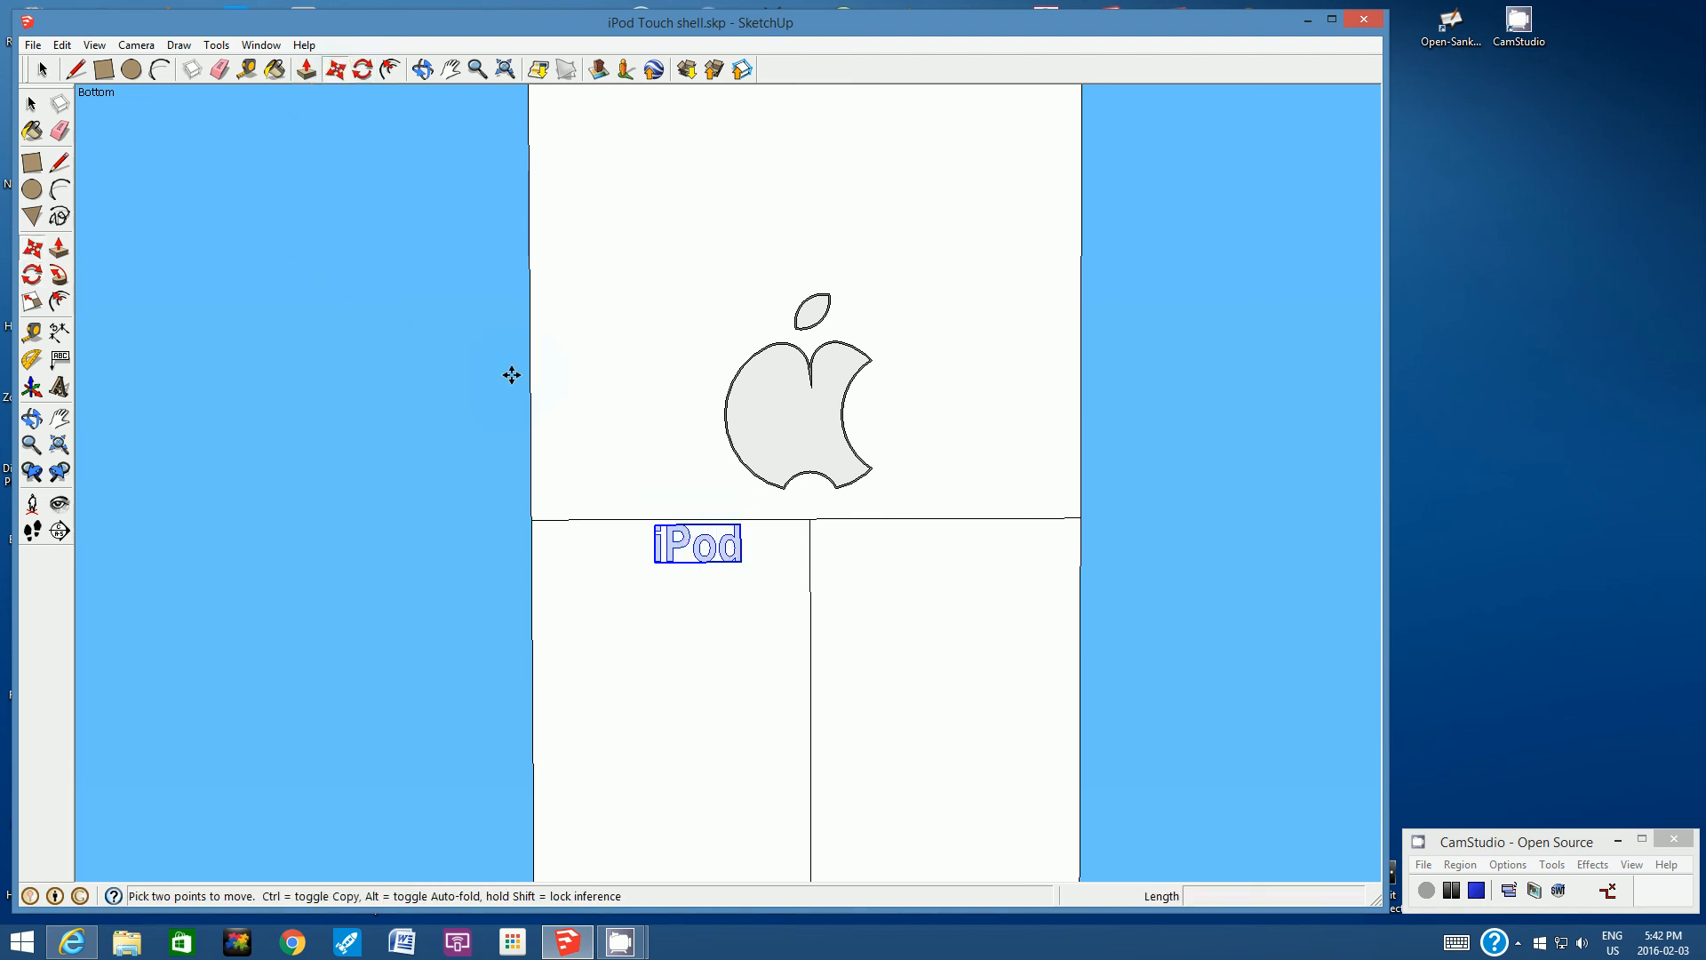
pyautogui.moveTo(716, 551); pyautogui.dragTo(820, 543)
pyautogui.click(915, 563)
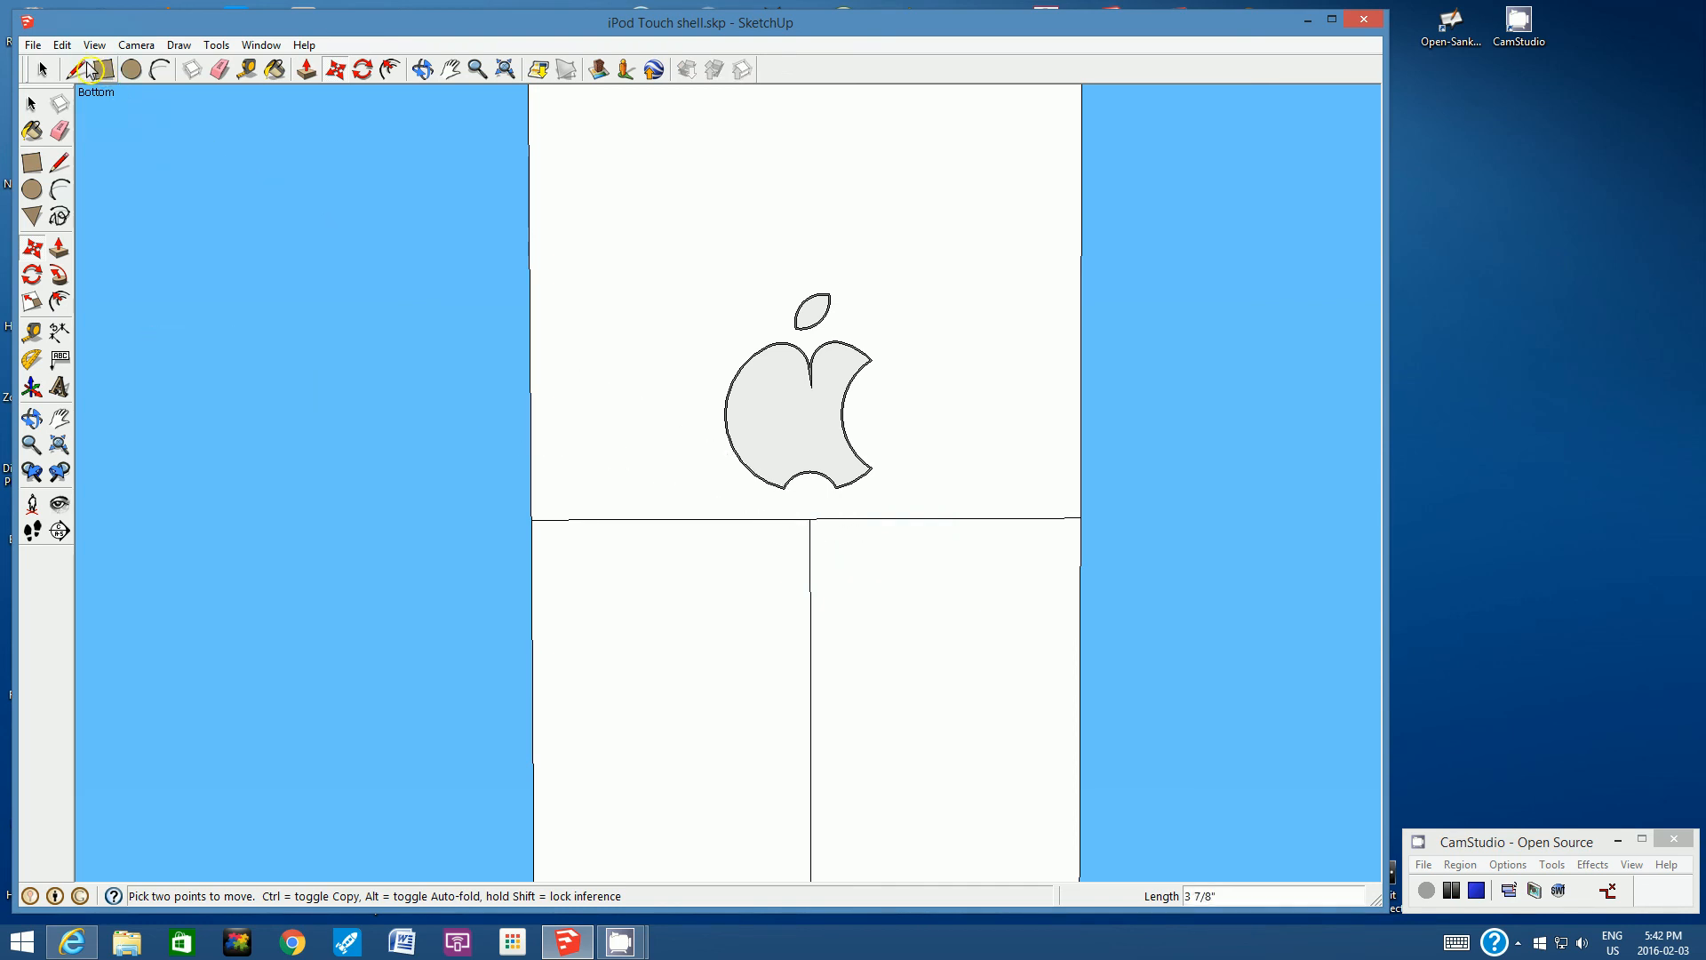
# Erase both halves of the horizontal construction line and the vertical centre line below the apple
pyautogui.click(219, 70)
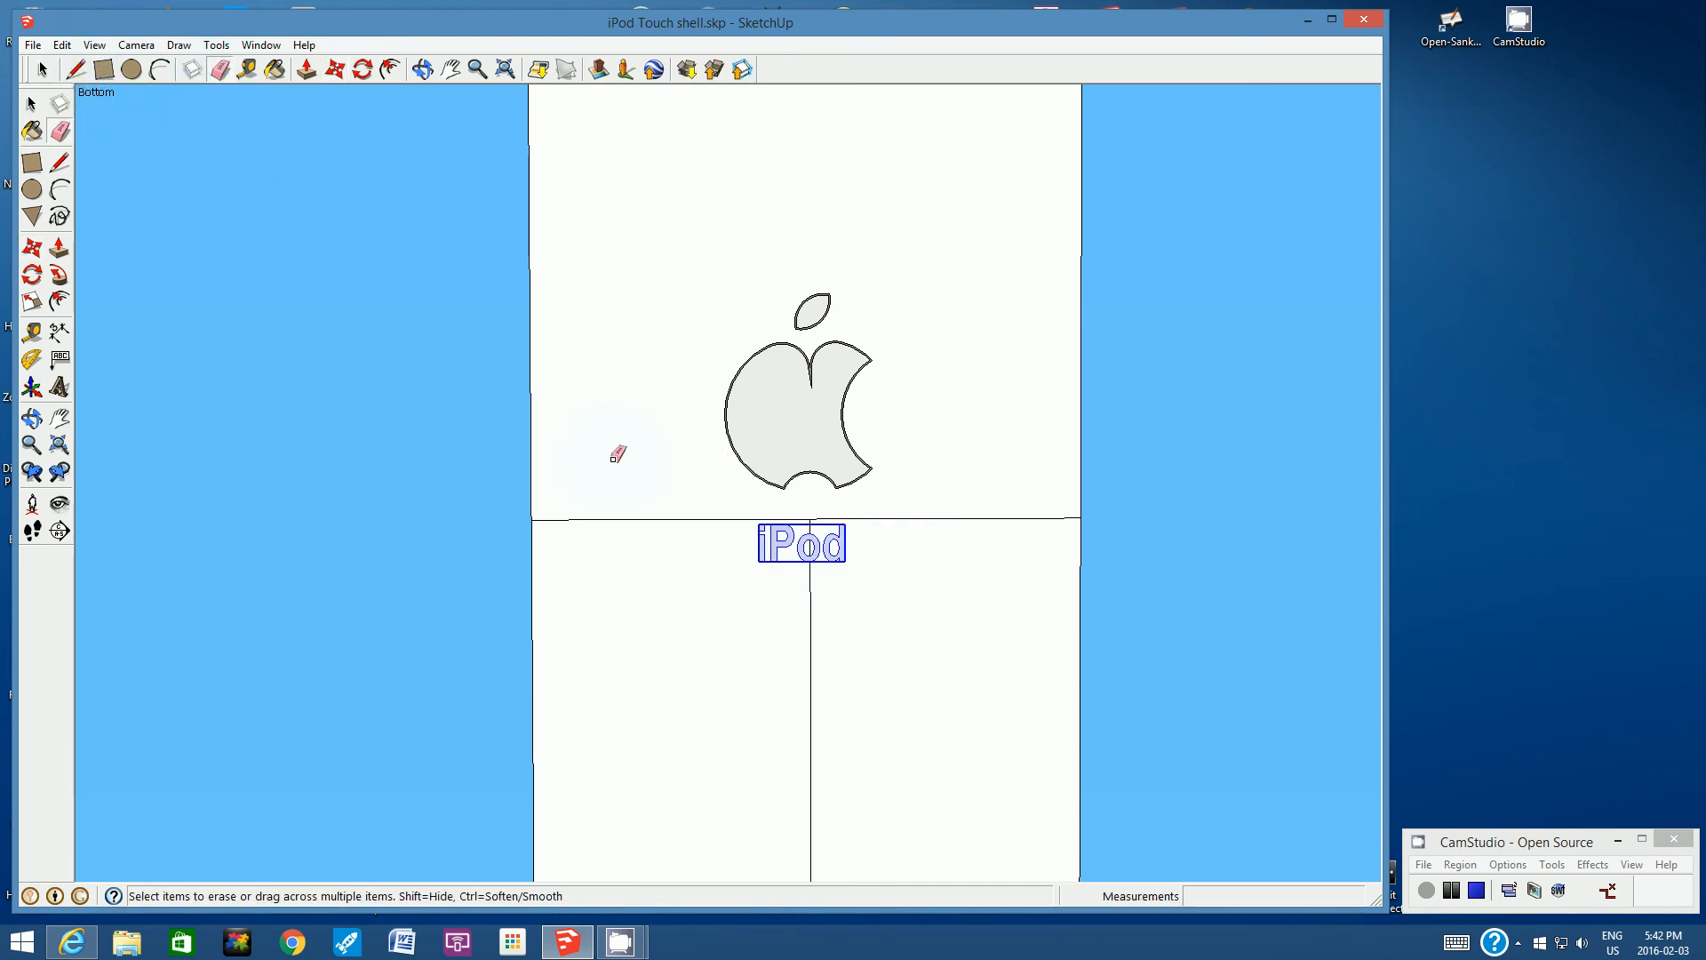
pyautogui.click(638, 519)
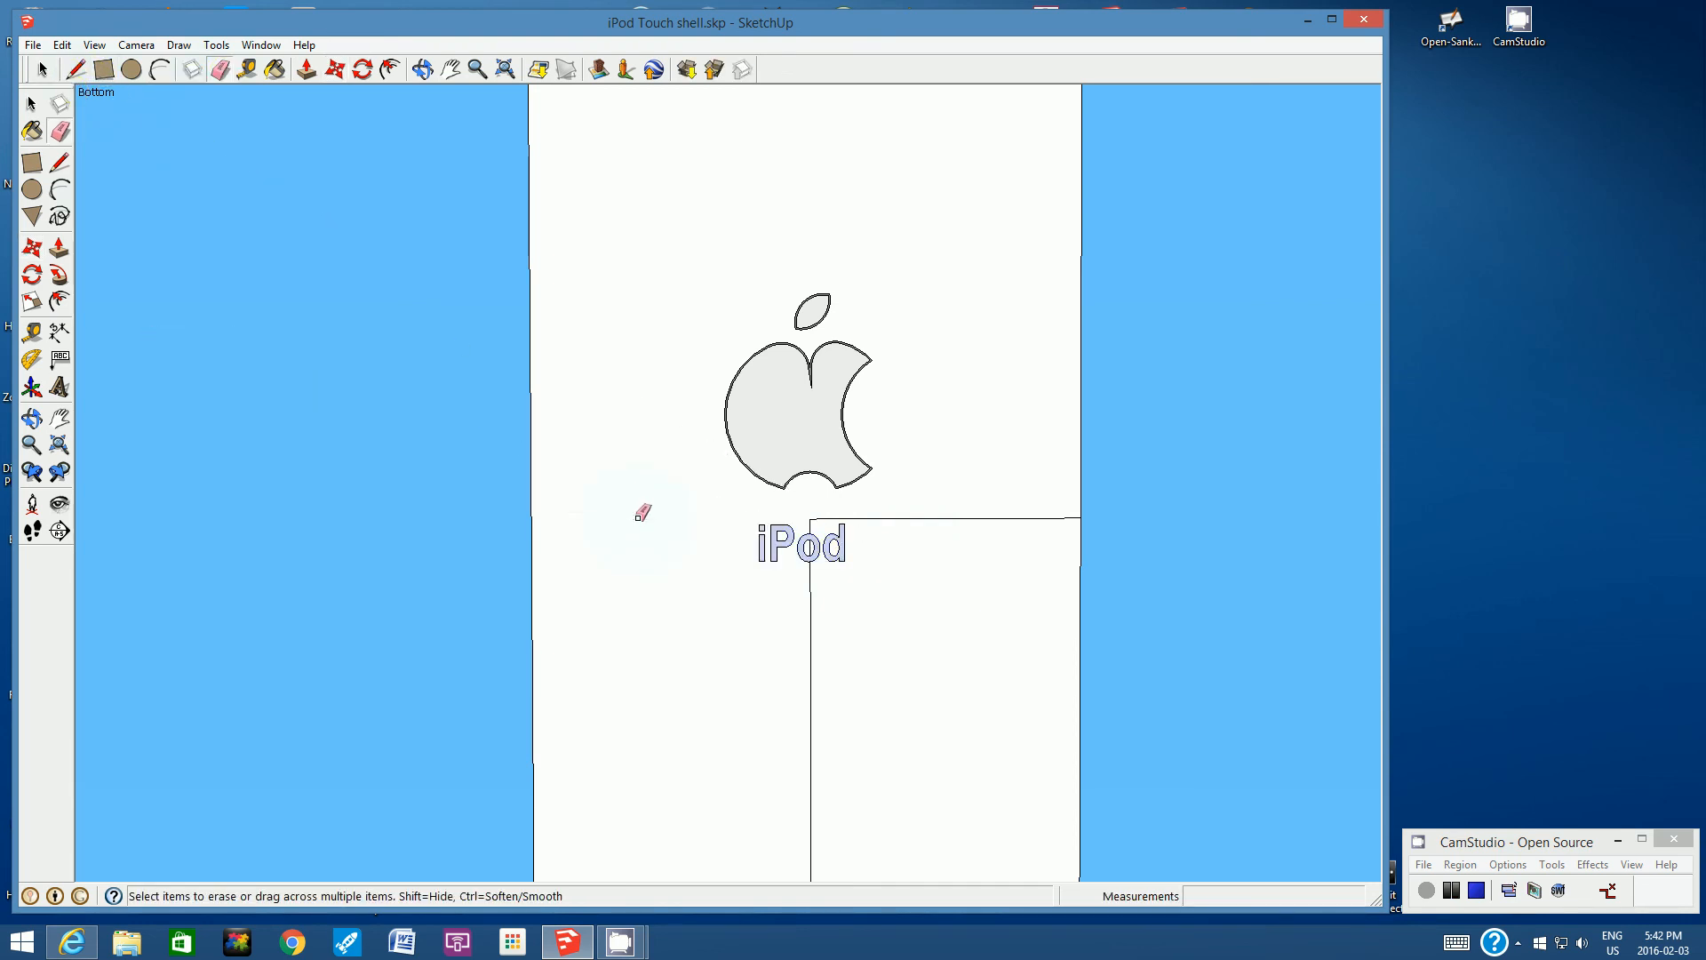
pyautogui.click(898, 520)
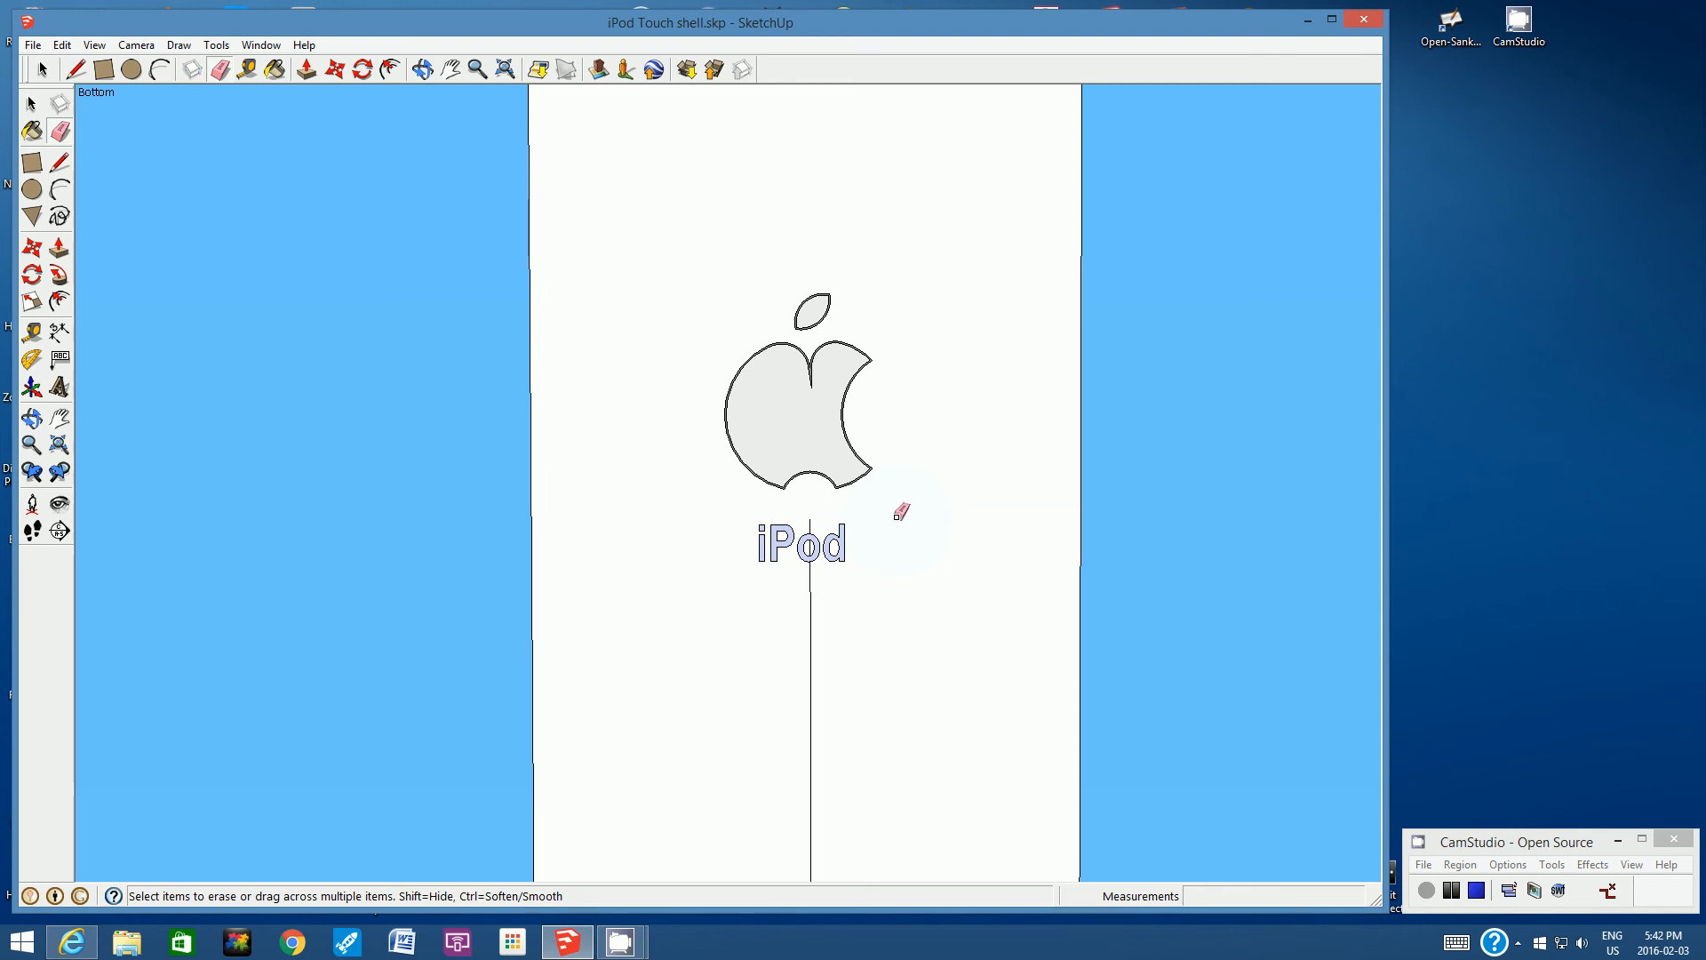
pyautogui.click(812, 601)
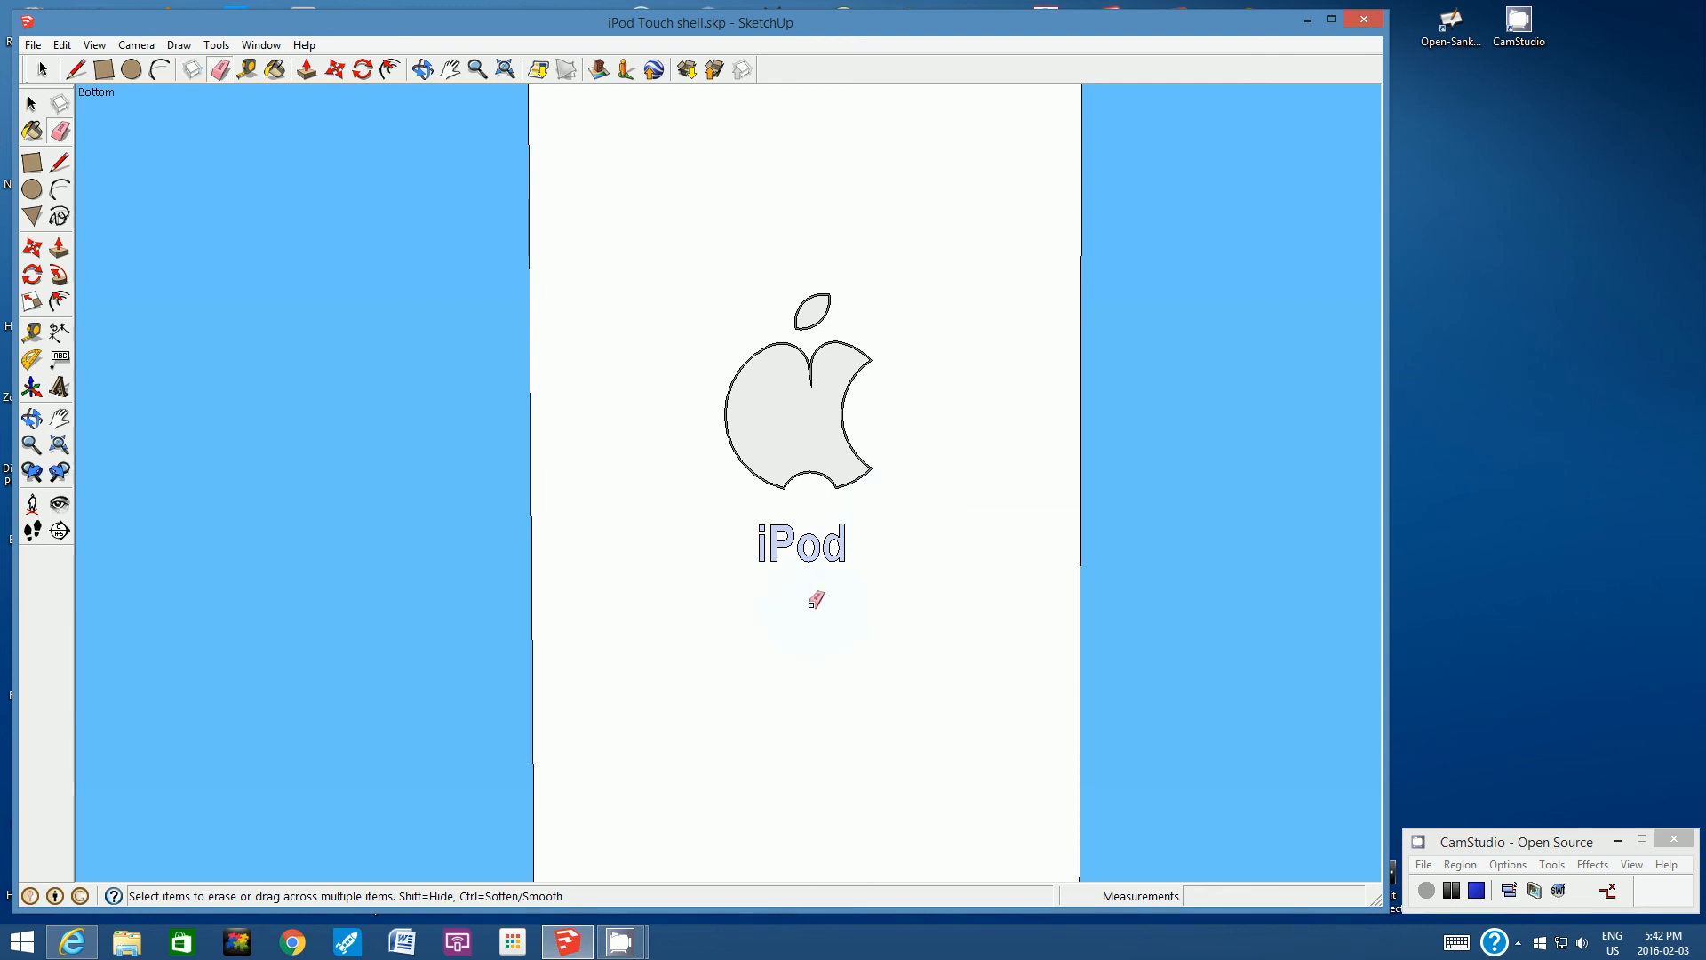
# Compare the finished logo and lettering with the iPod reference image in the browser, and return to SketchUp
pyautogui.click(74, 942)
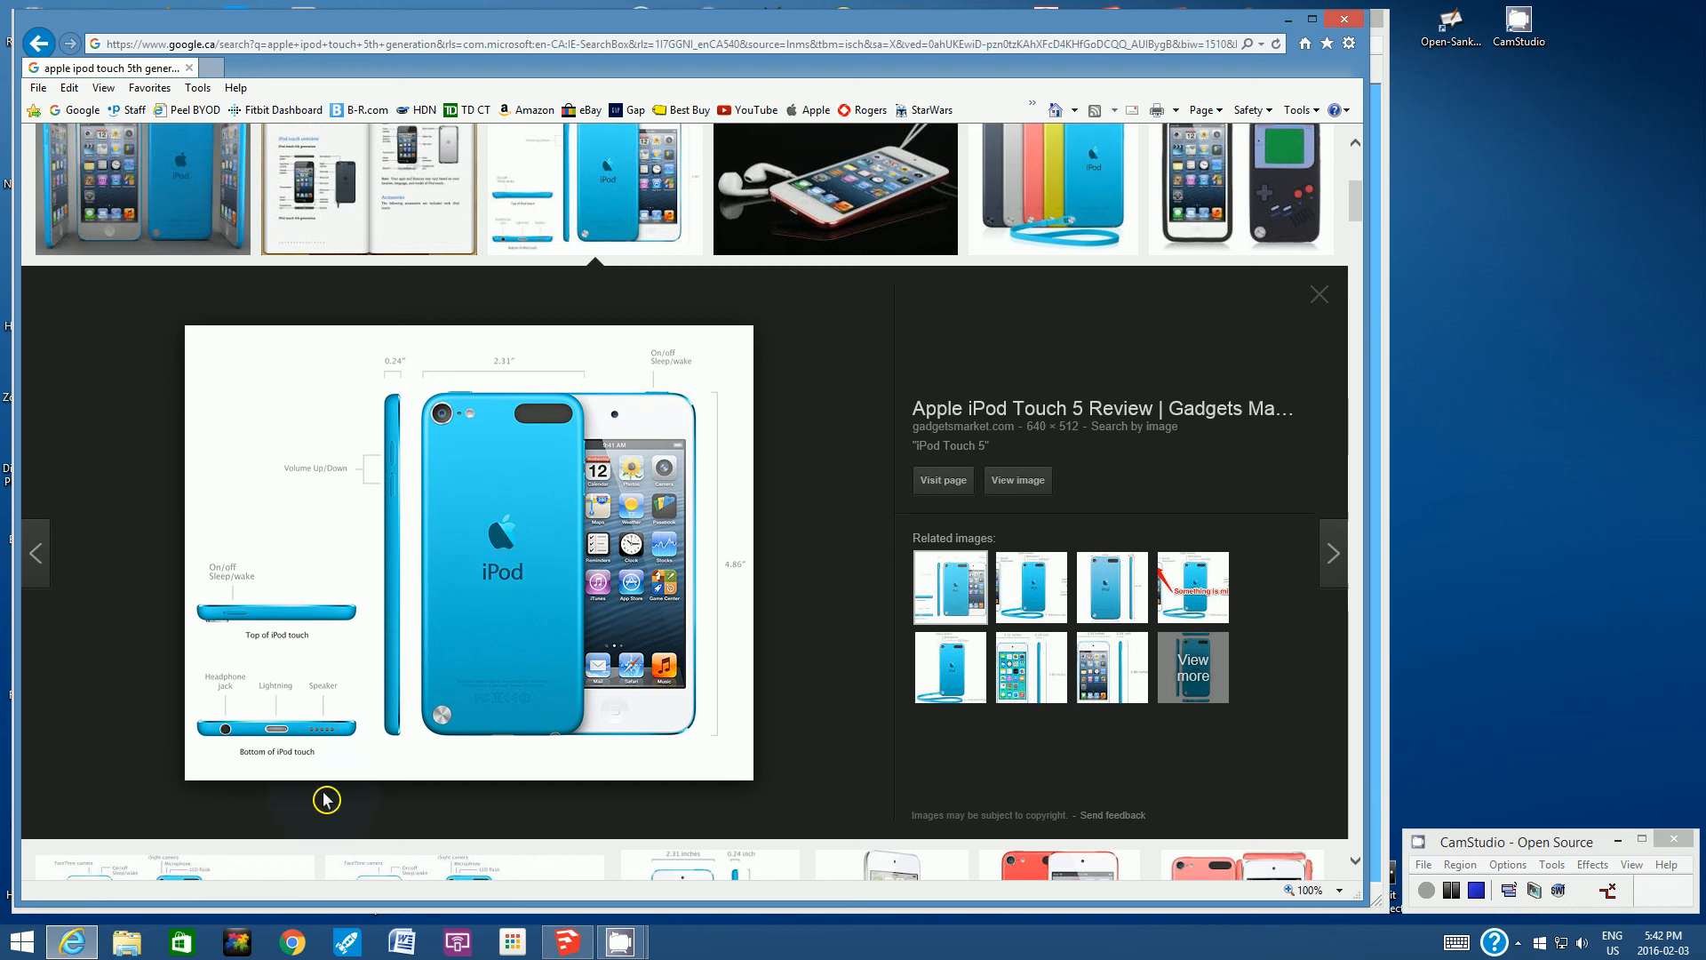
pyautogui.click(567, 942)
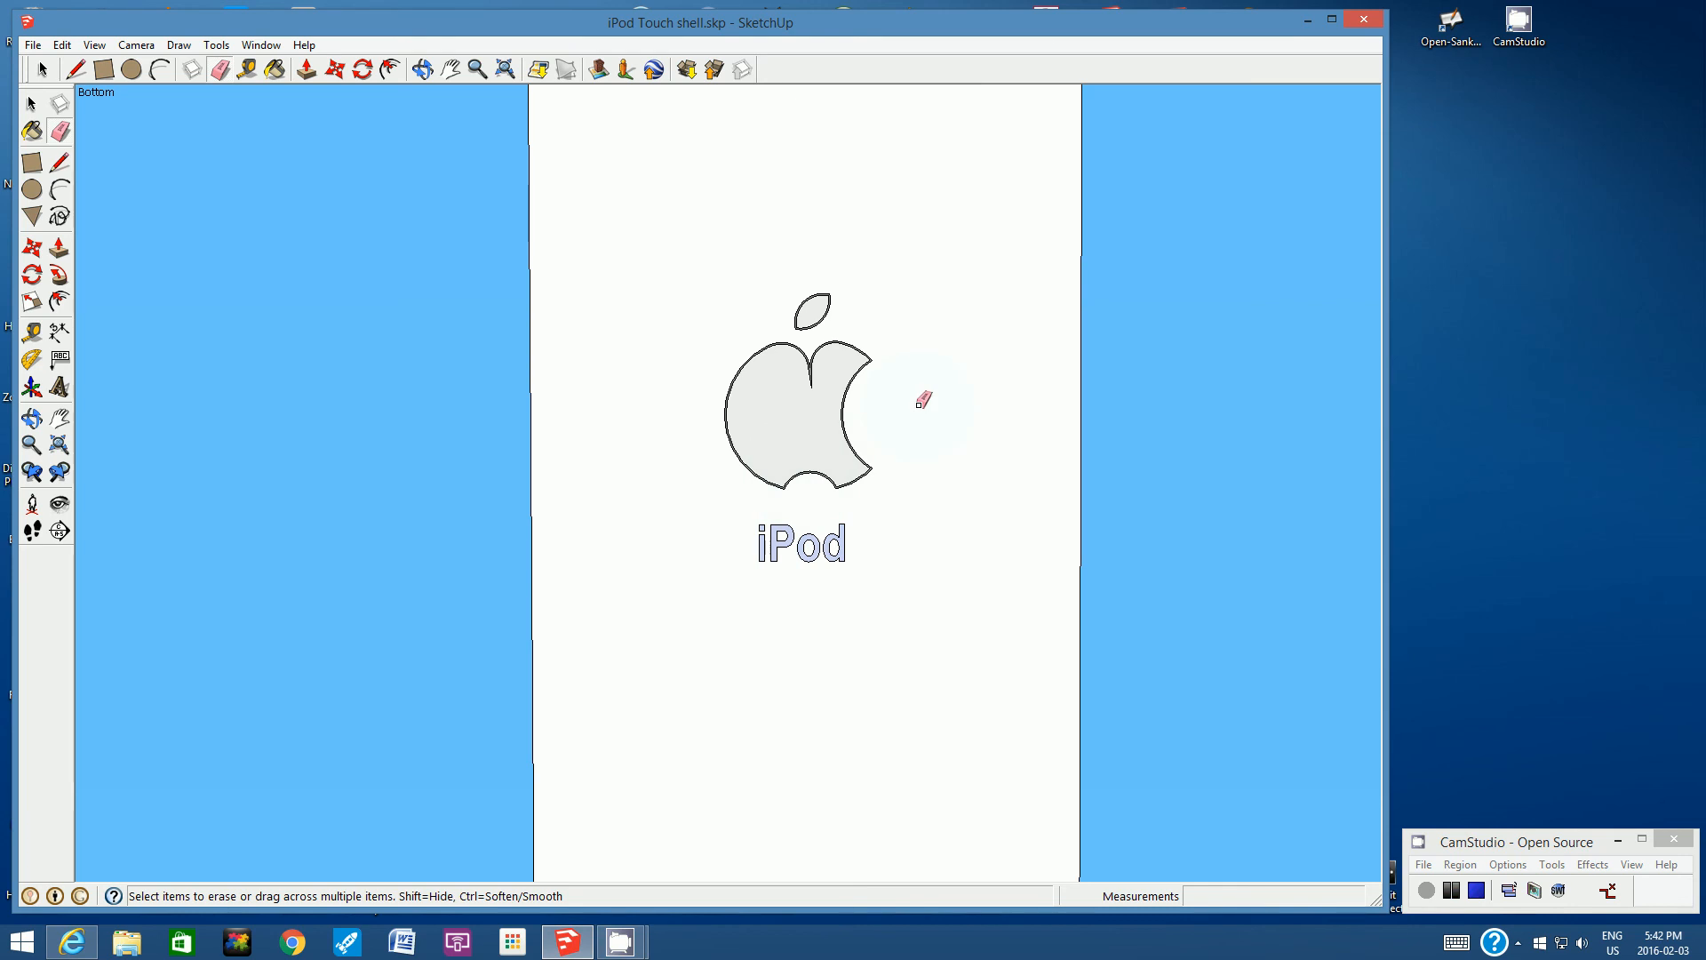